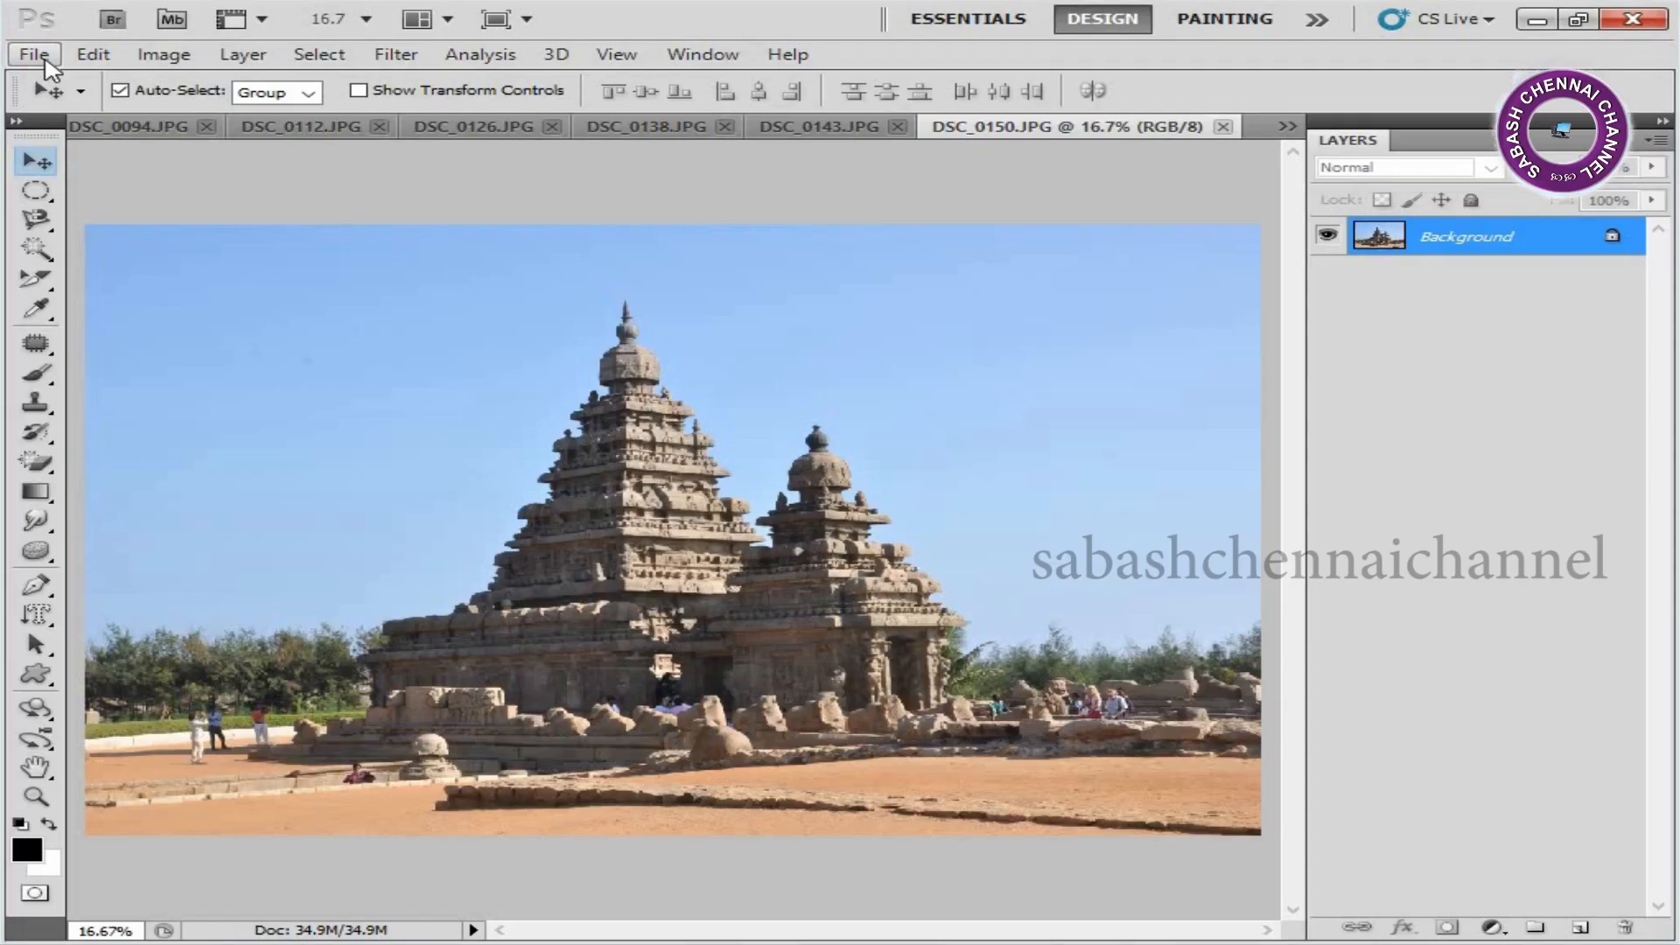
Create a new white RGB document 36 inches wide and 12 inches high at 300 pixels/inch.
click(35, 55)
click(159, 86)
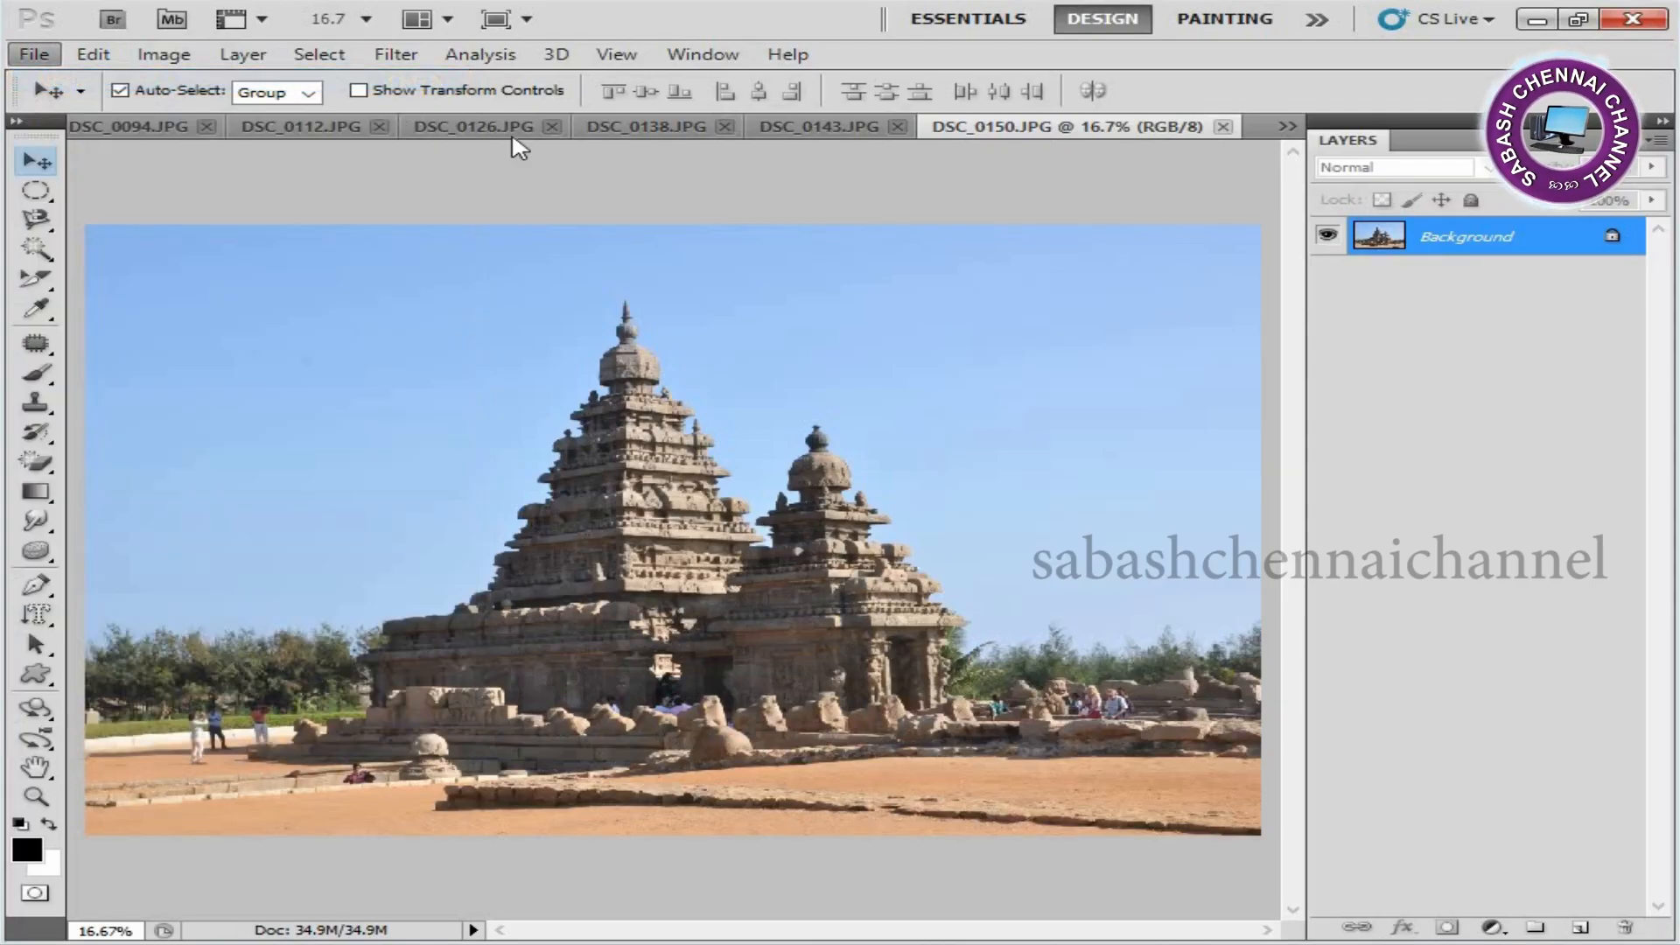
click(915, 337)
click(928, 382)
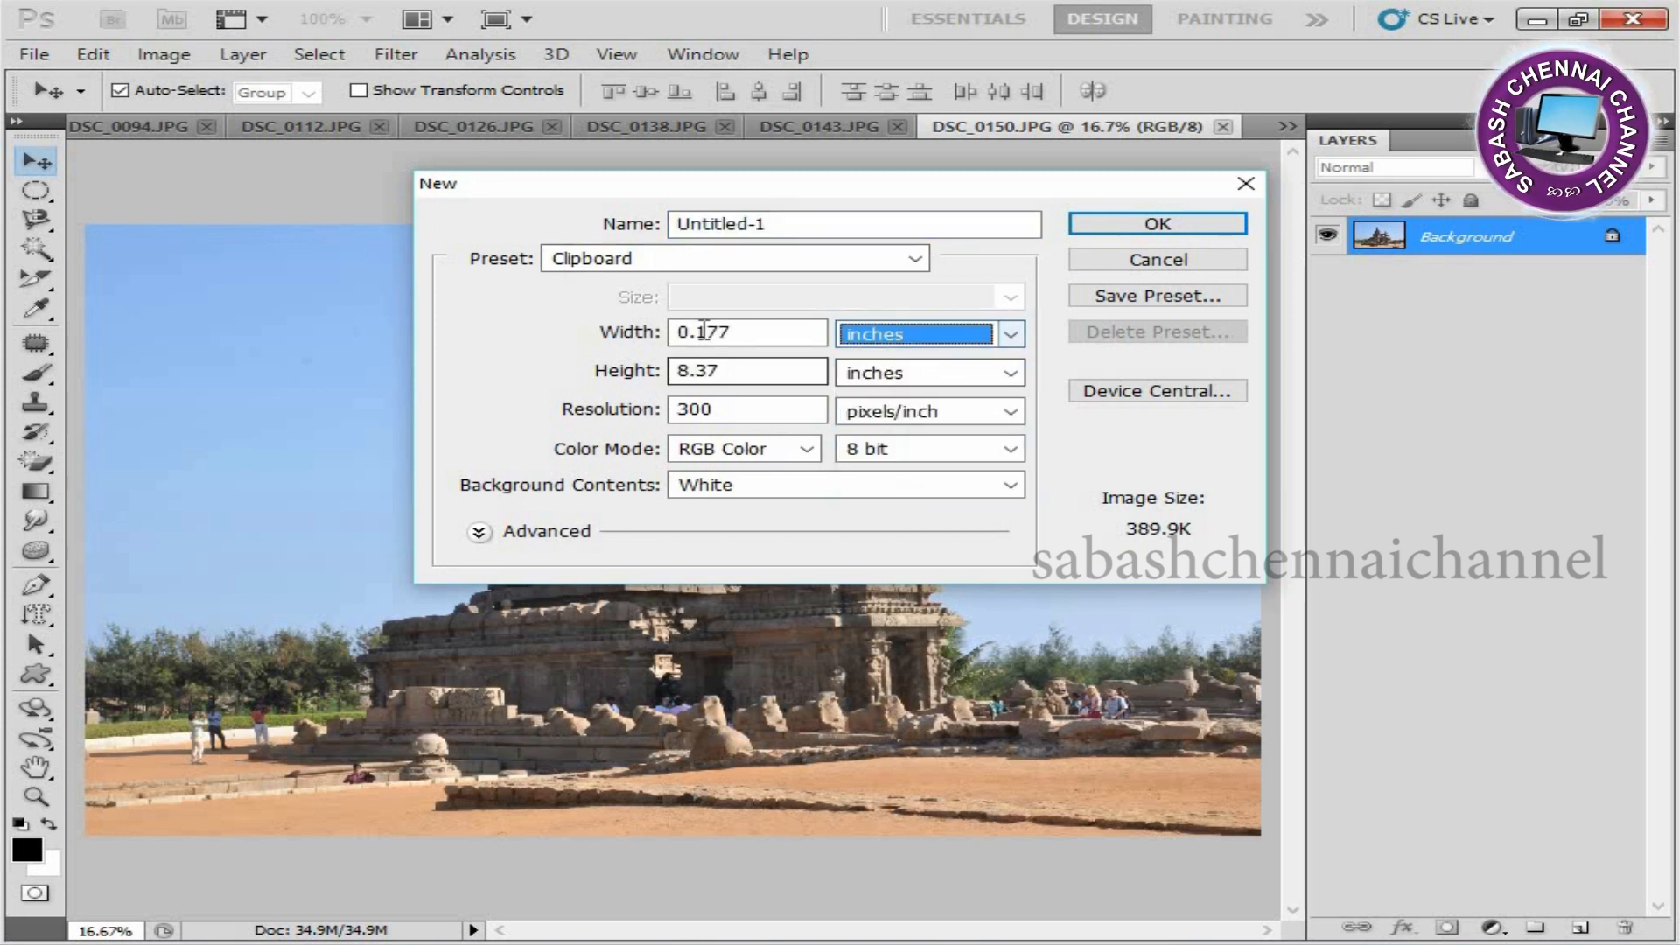
double_click(747, 332)
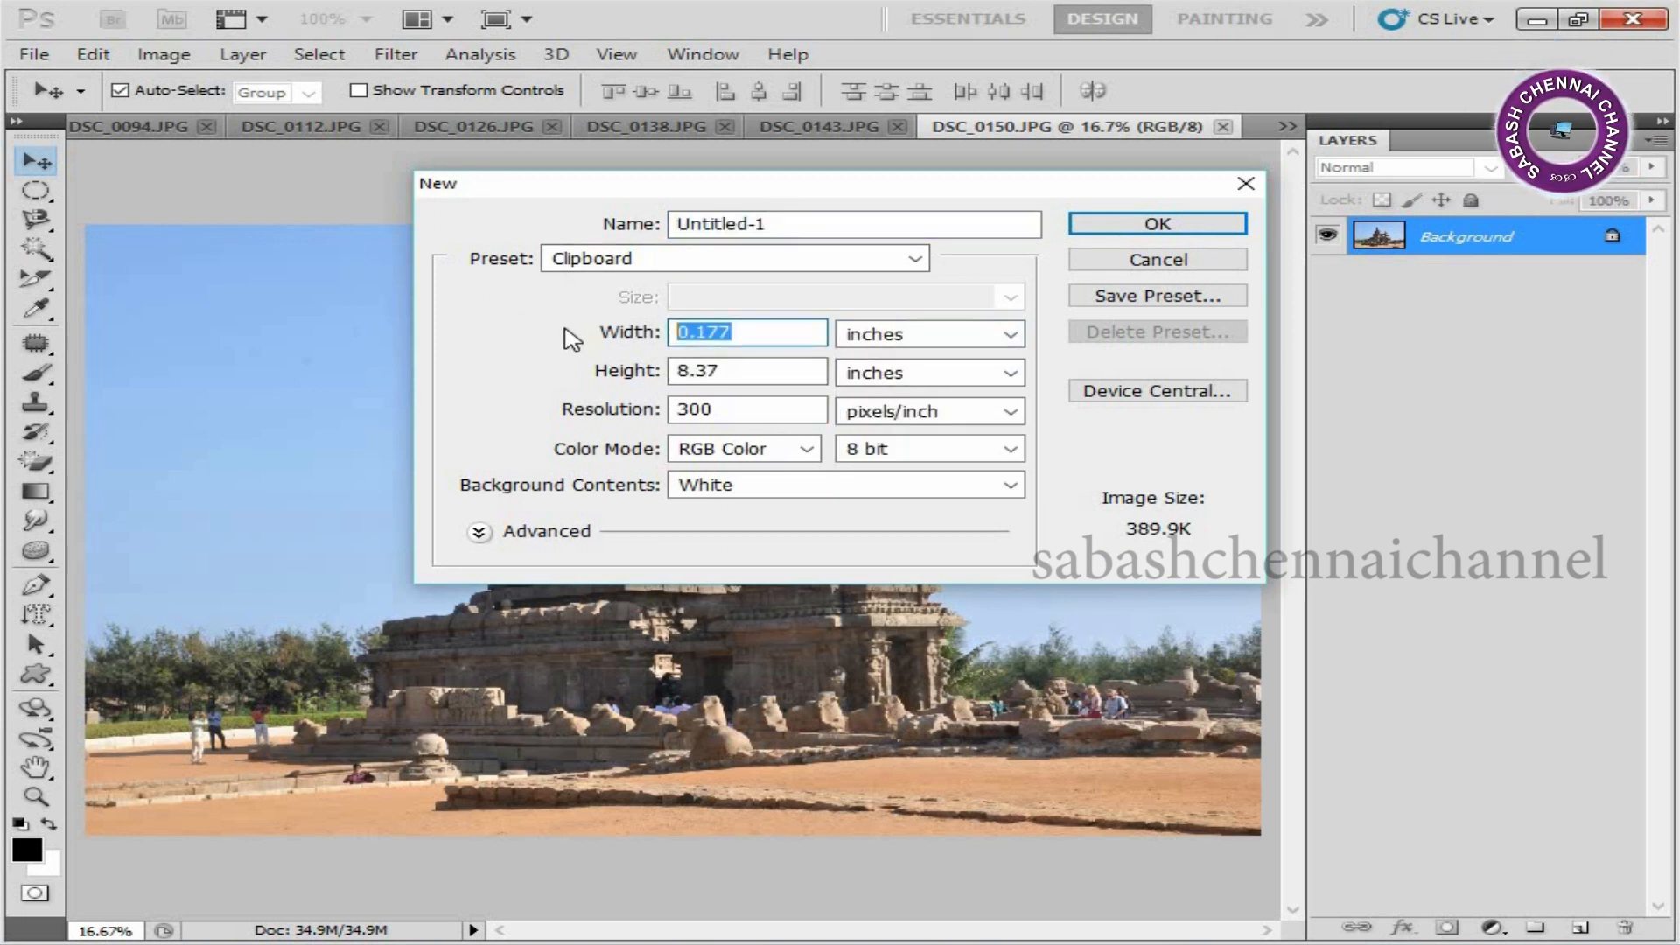
text(3)
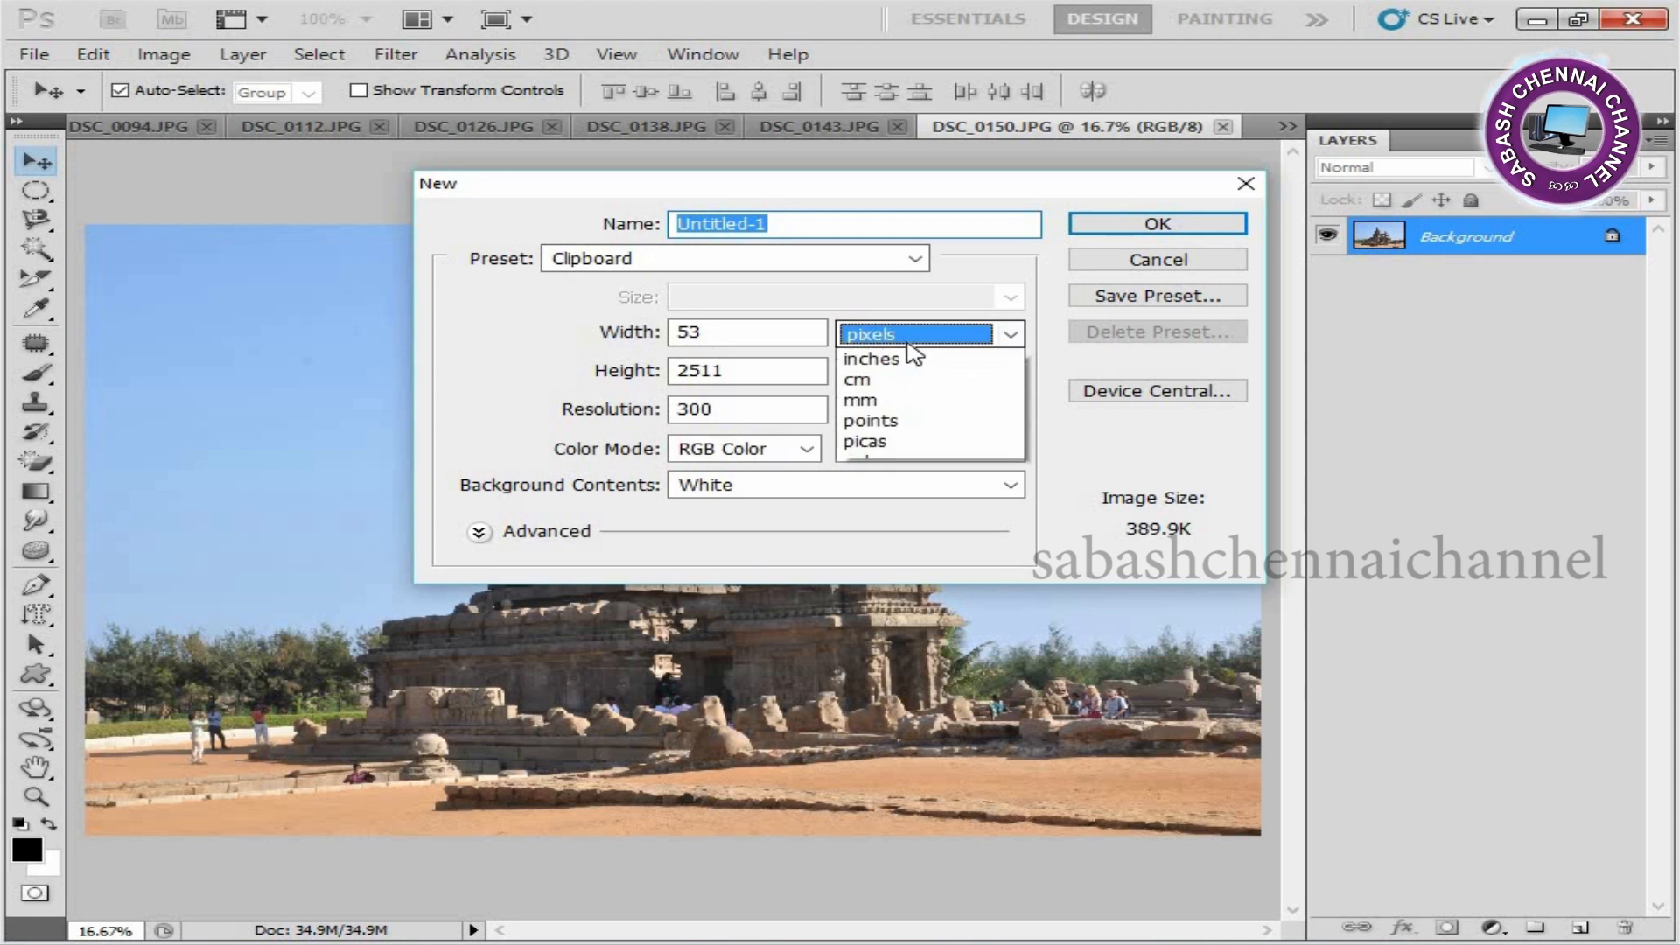
click(923, 384)
double_click(742, 333)
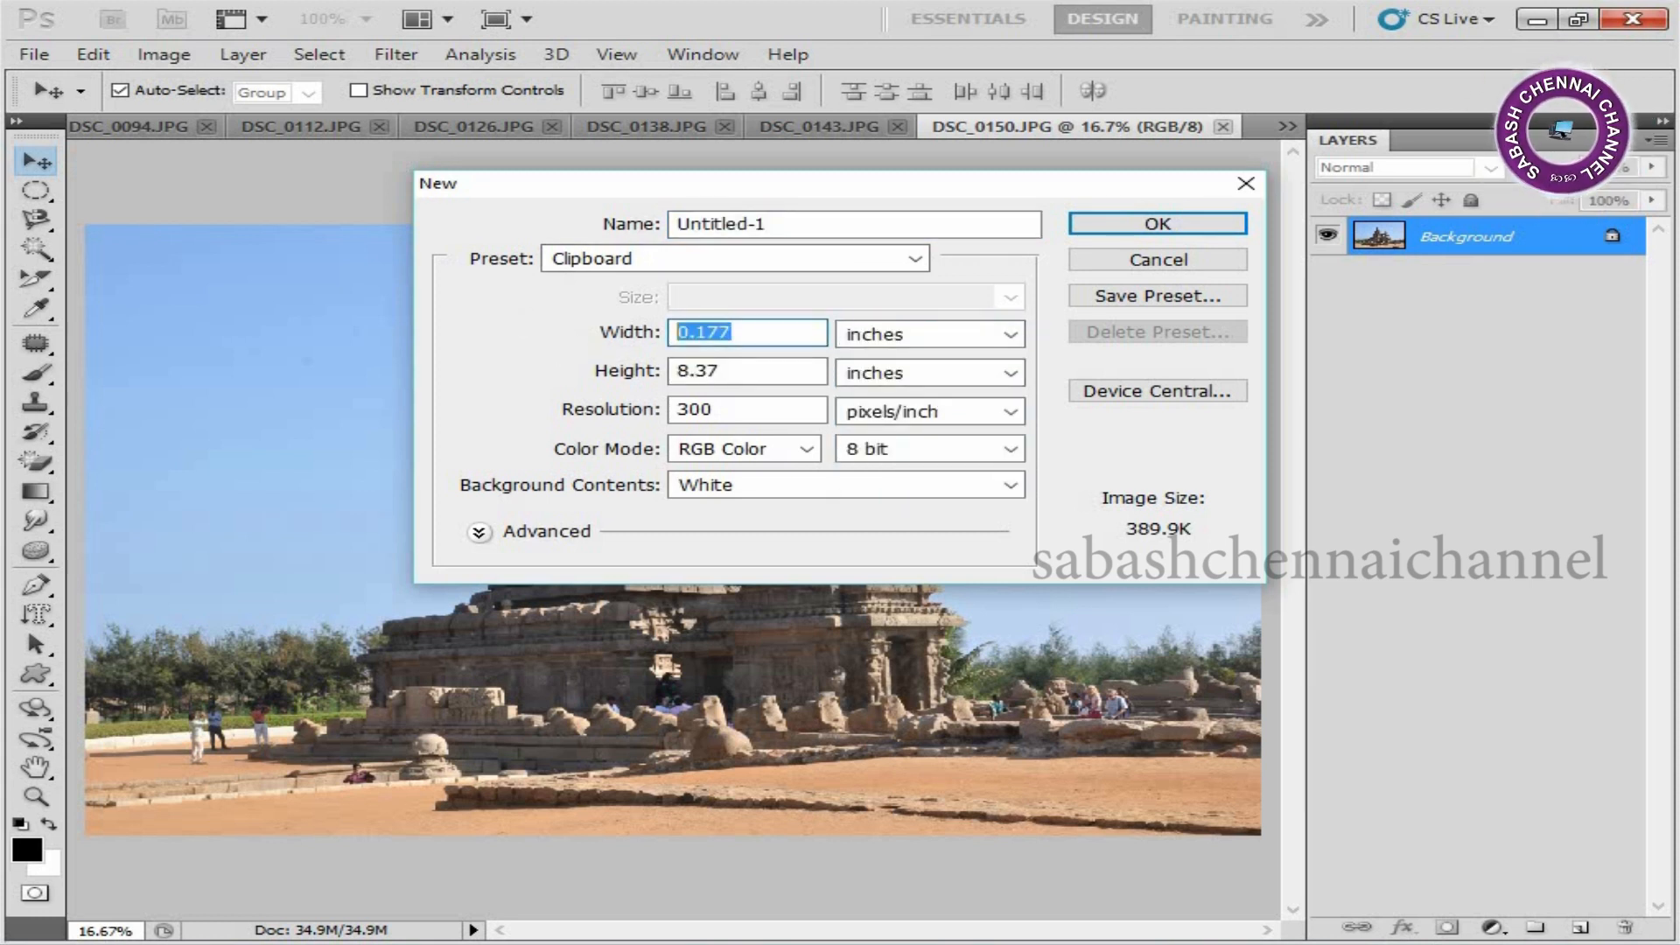
text(36)
double_click(709, 371)
text(12)
click(1216, 229)
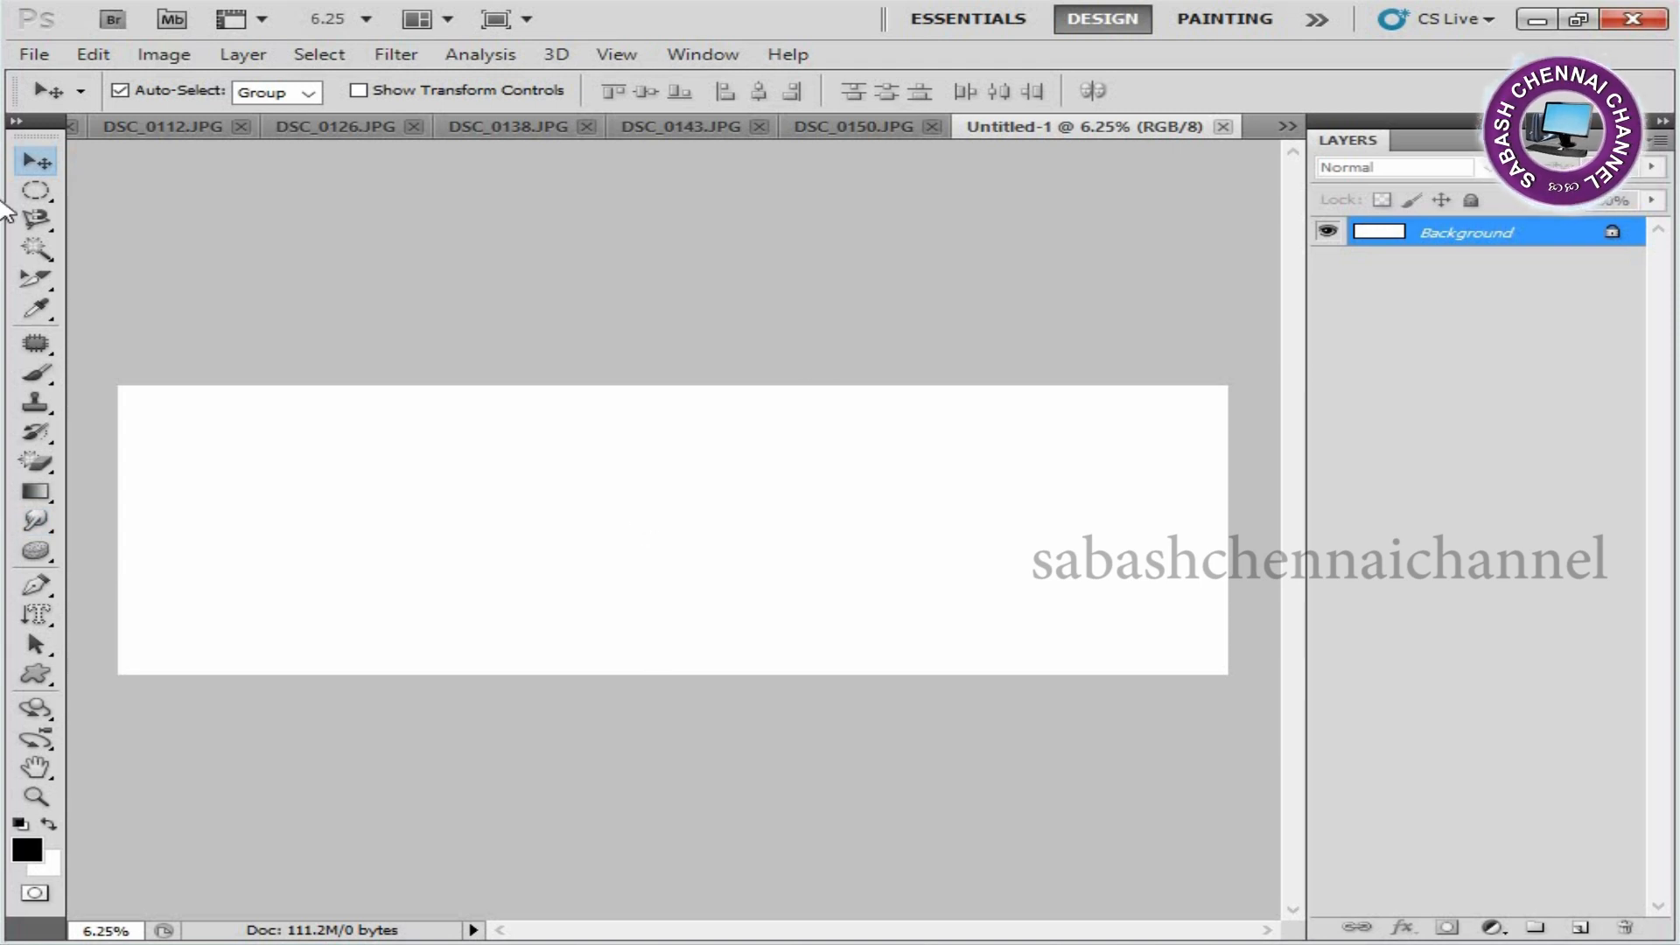
Show the rulers and set their units to inches.
key(ctrl+r)
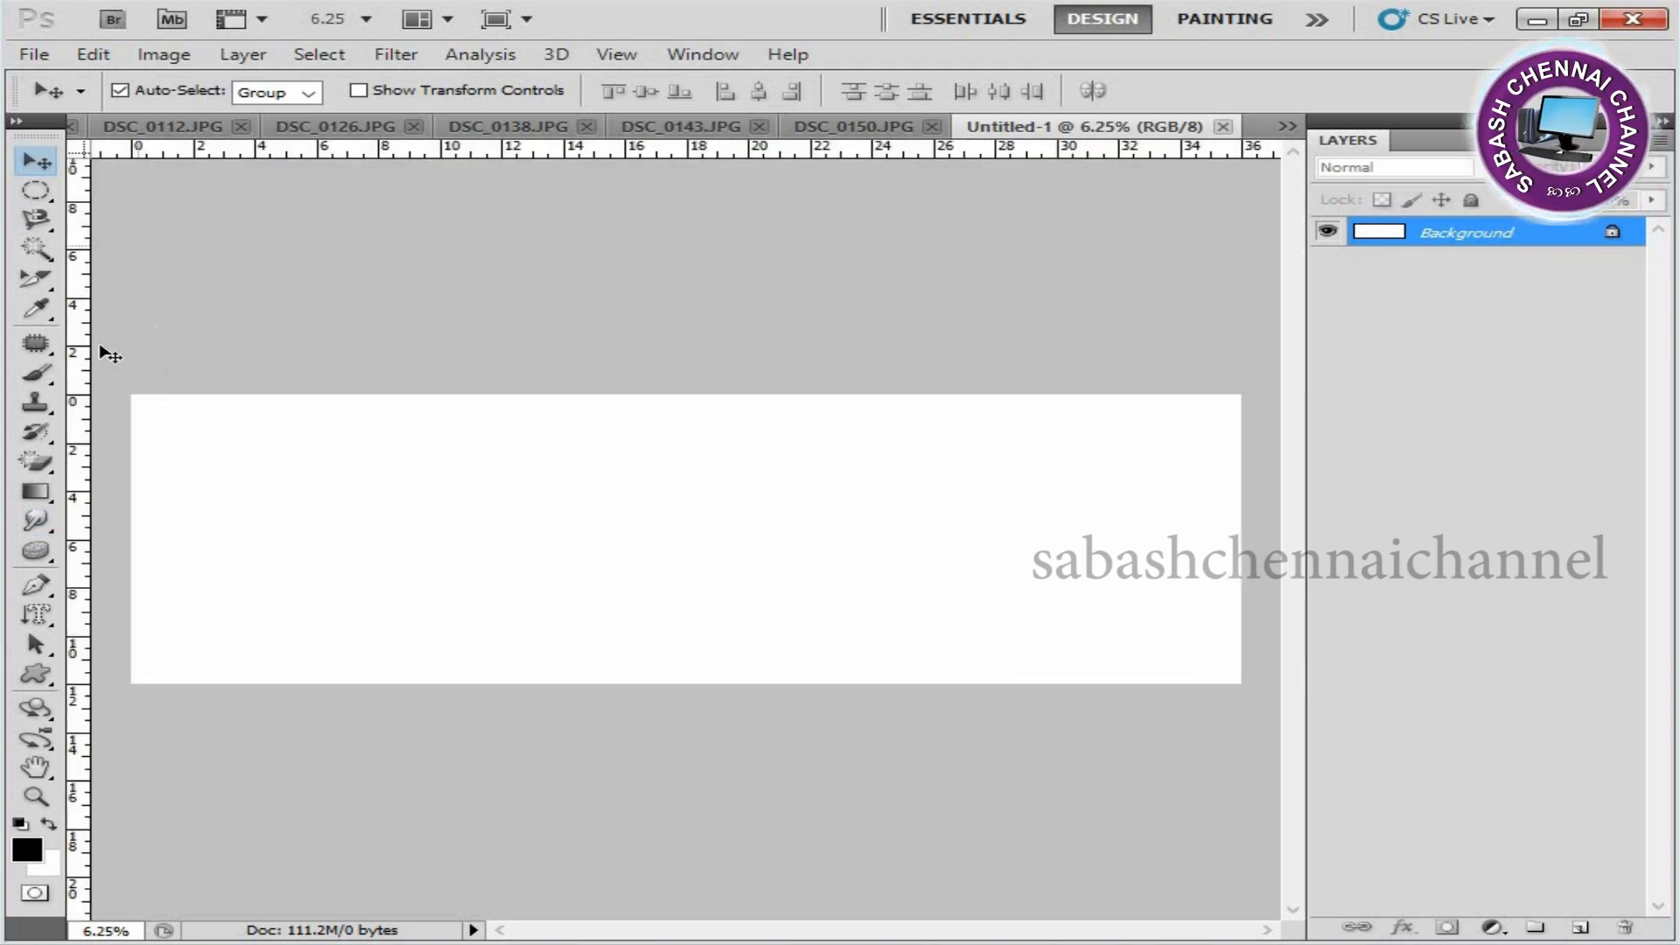
right_click(243, 151)
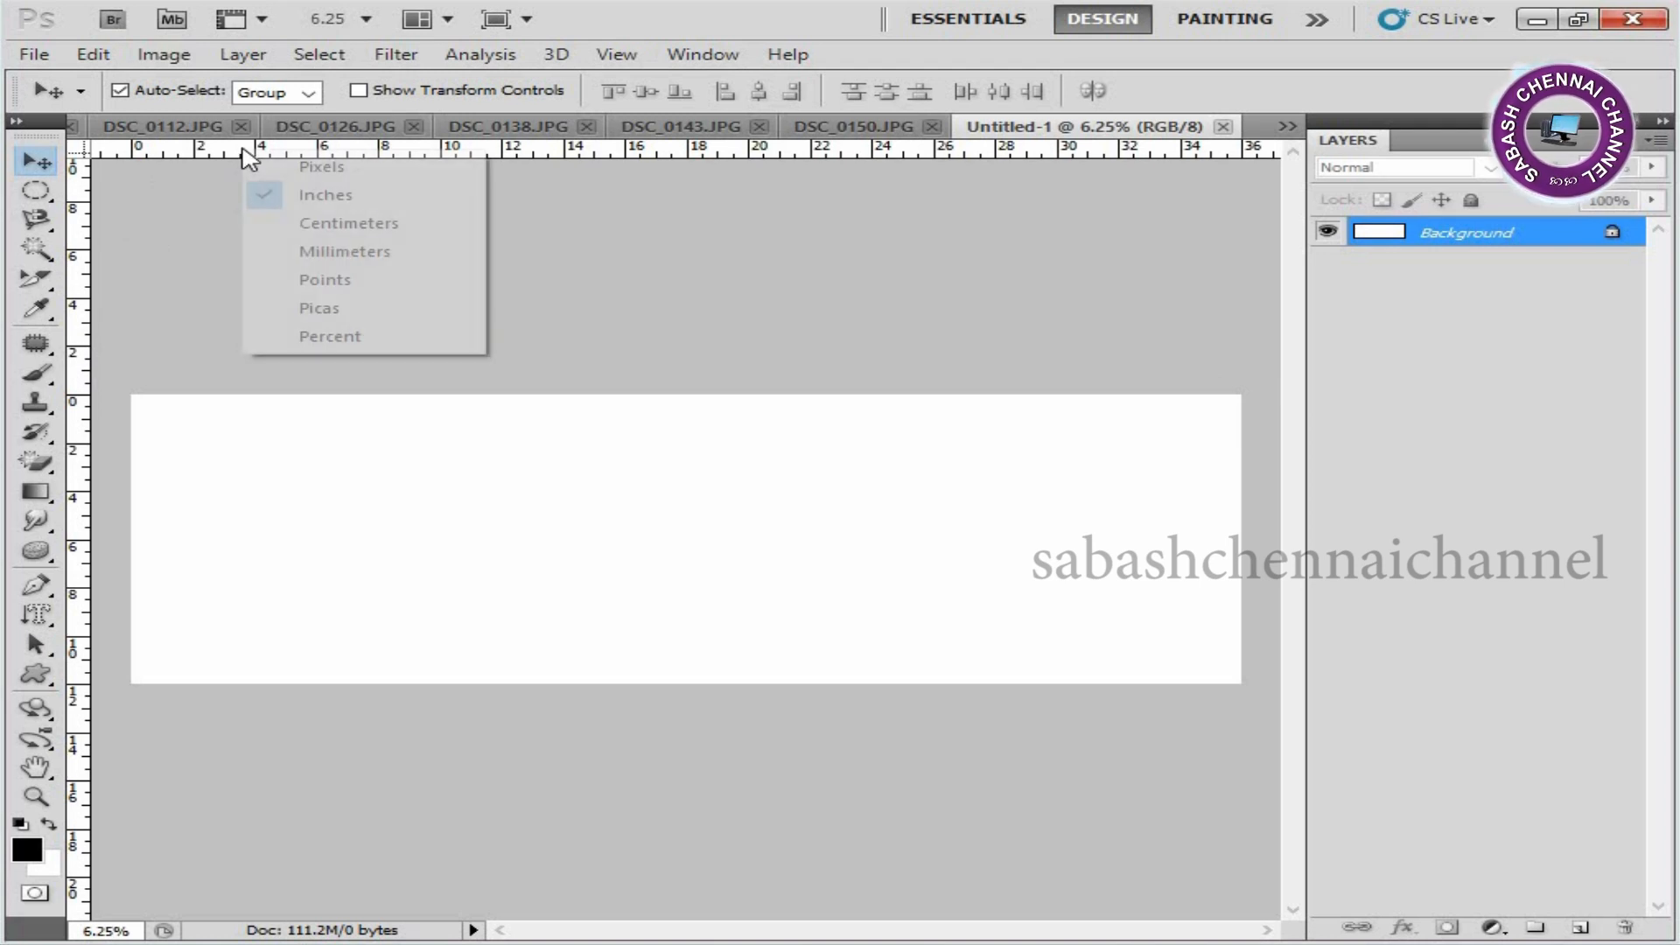
click(384, 201)
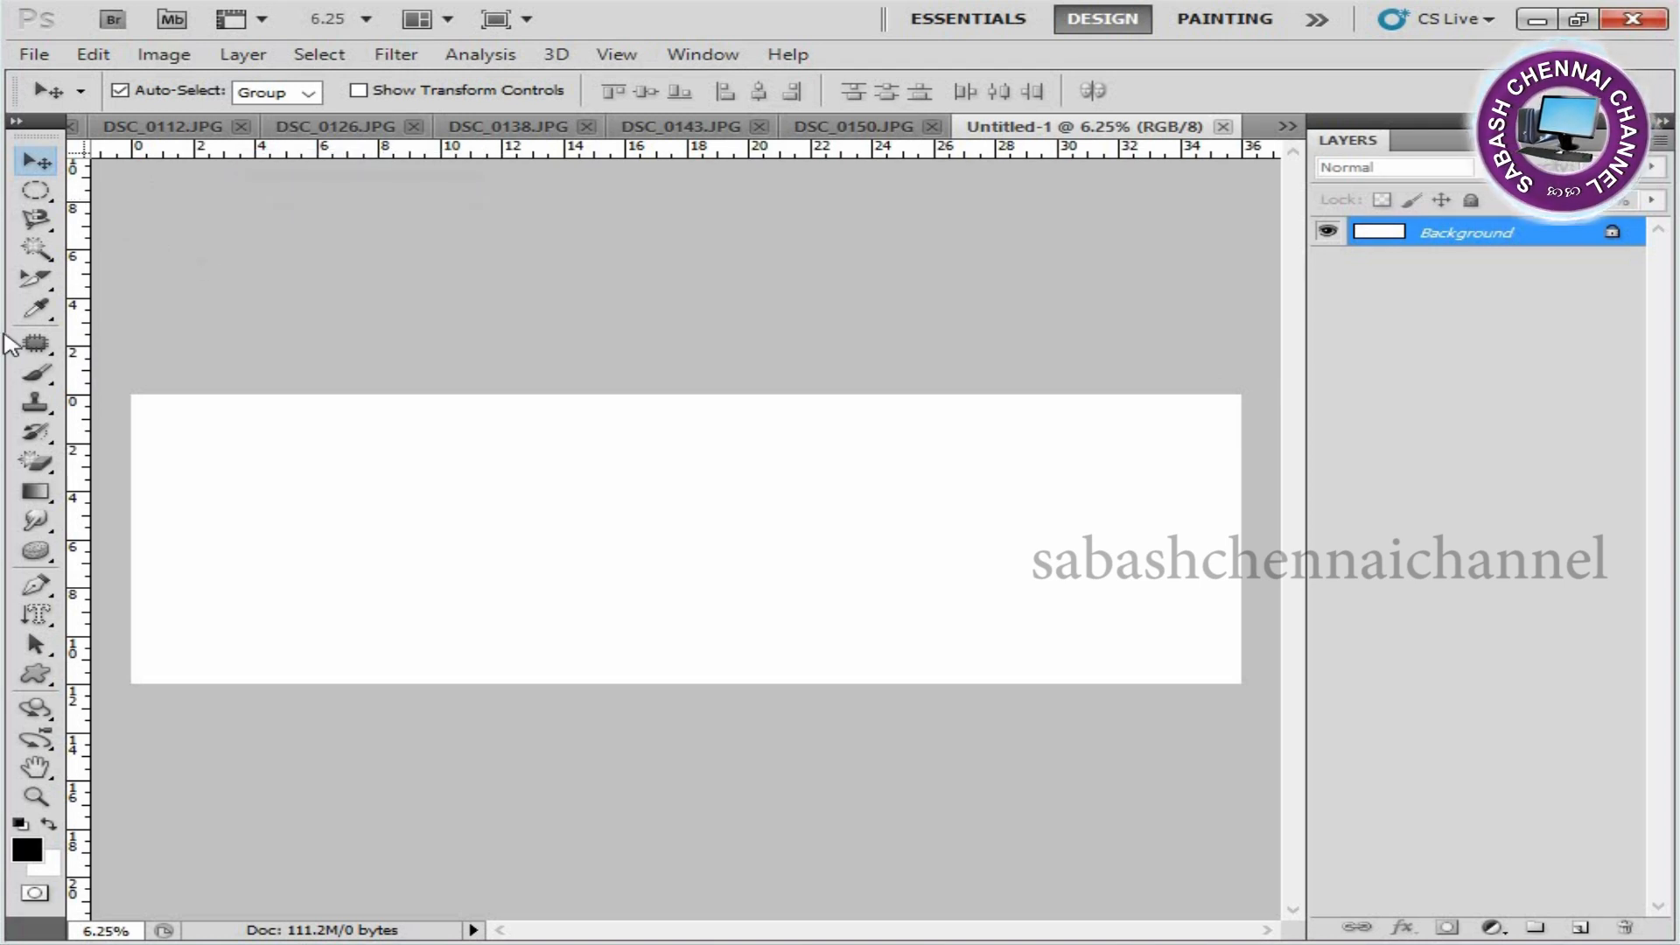
Place margin guides about 0.5 inch inside all four edges of the canvas.
key(ctrl+plus)
drag(231, 424, 372, 418)
mouse_move(80, 337)
mouse_down()
mouse_move(146, 333)
mouse_move(113, 337)
mouse_up()
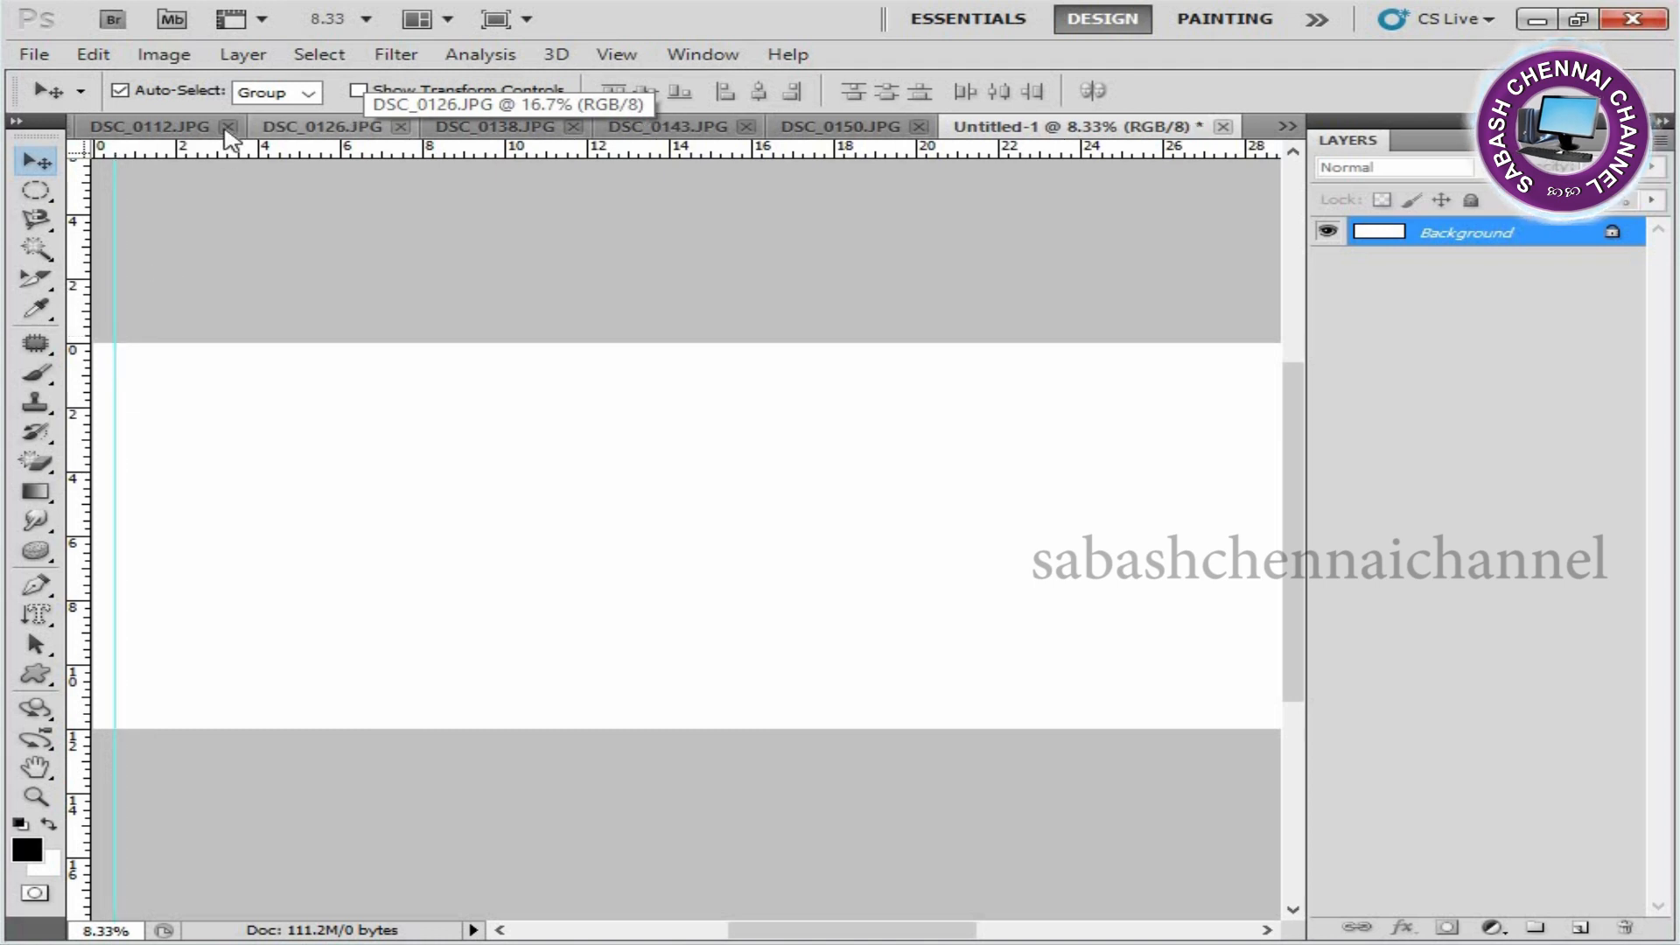
drag(258, 153, 214, 360)
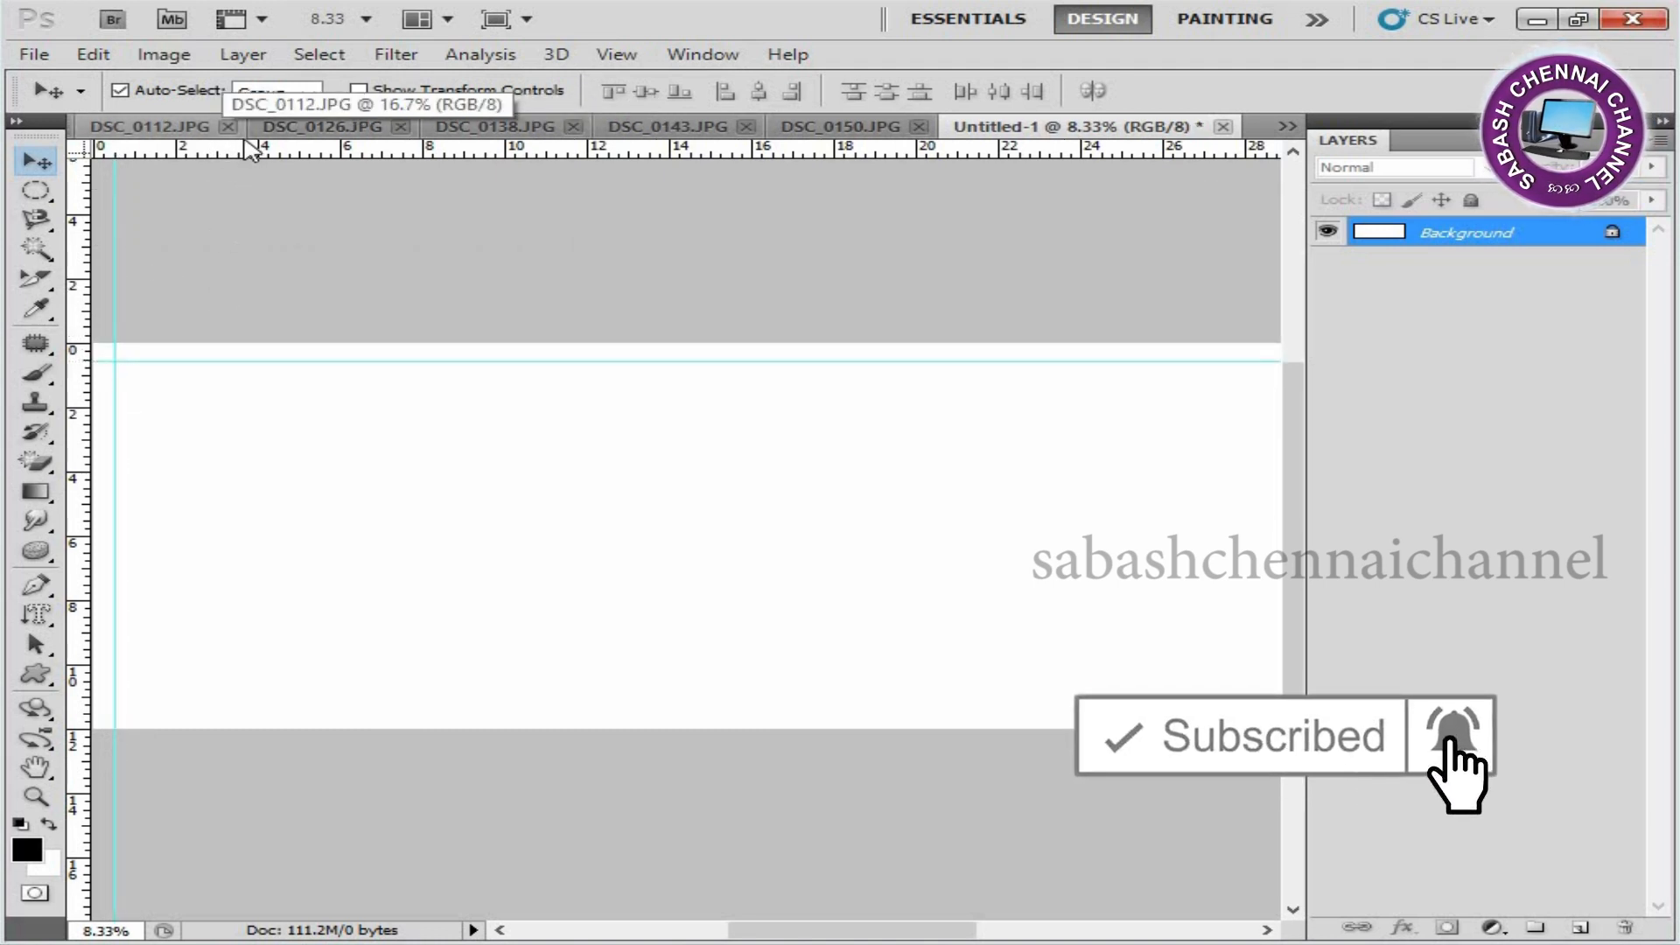
drag(245, 156, 138, 713)
drag(81, 555, 1263, 531)
drag(981, 496, 624, 498)
drag(904, 483, 1194, 475)
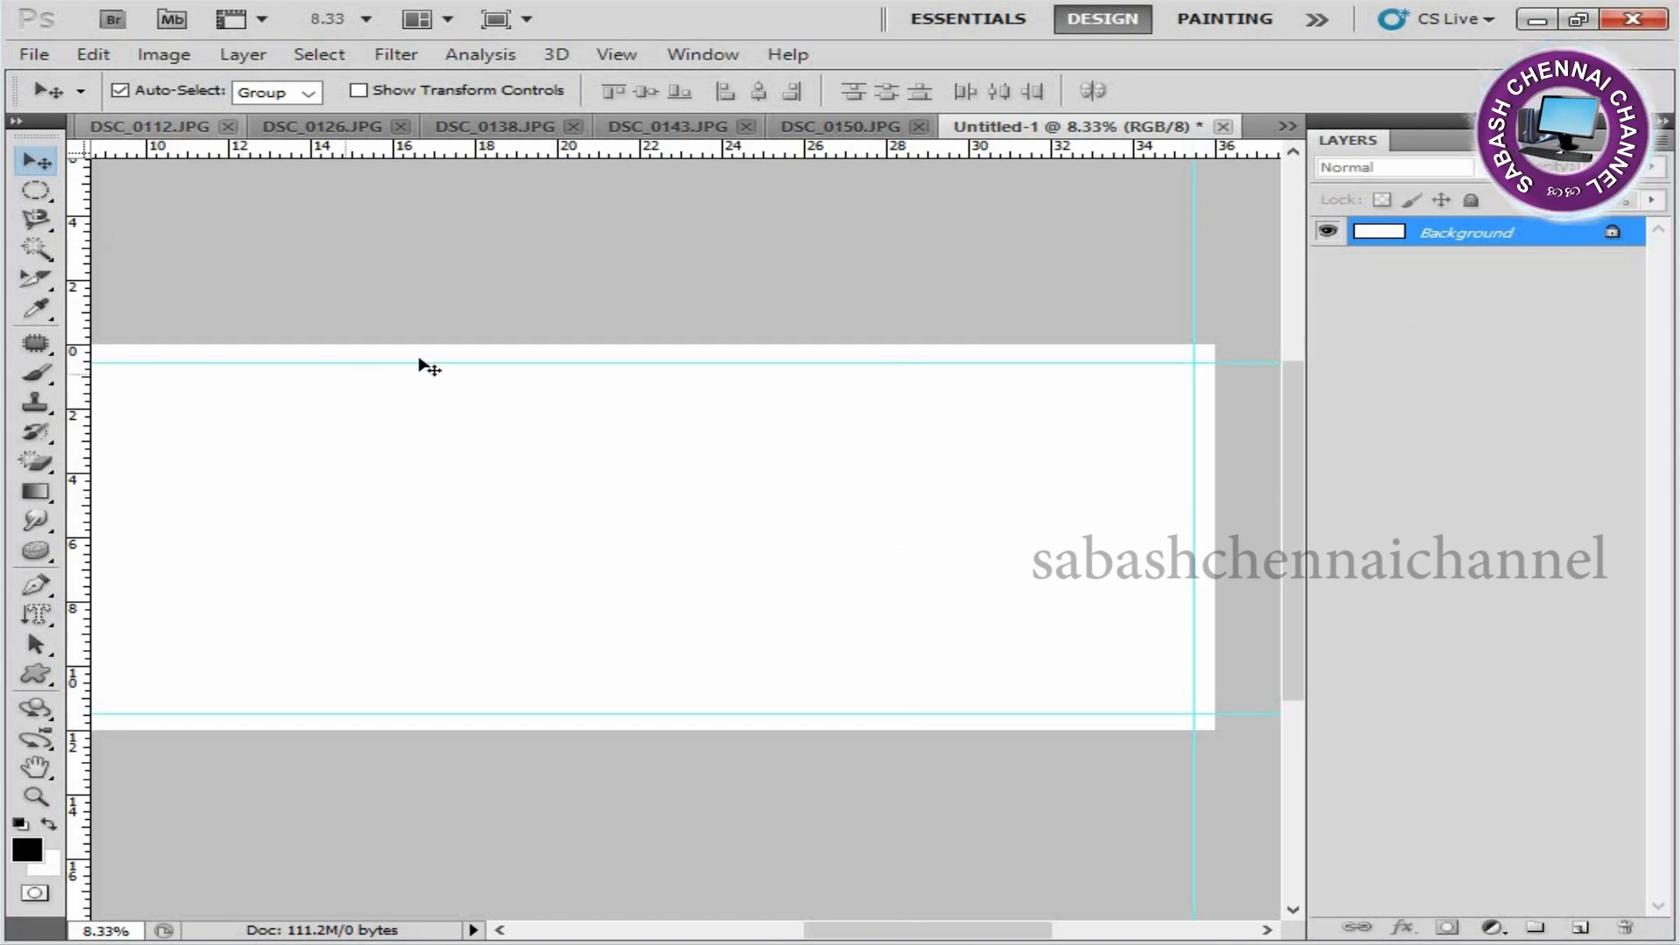
Add a vertical guide at the 18-inch centre and one about 0.5 inch to either side of it.
drag(333, 472, 622, 464)
drag(79, 466, 744, 417)
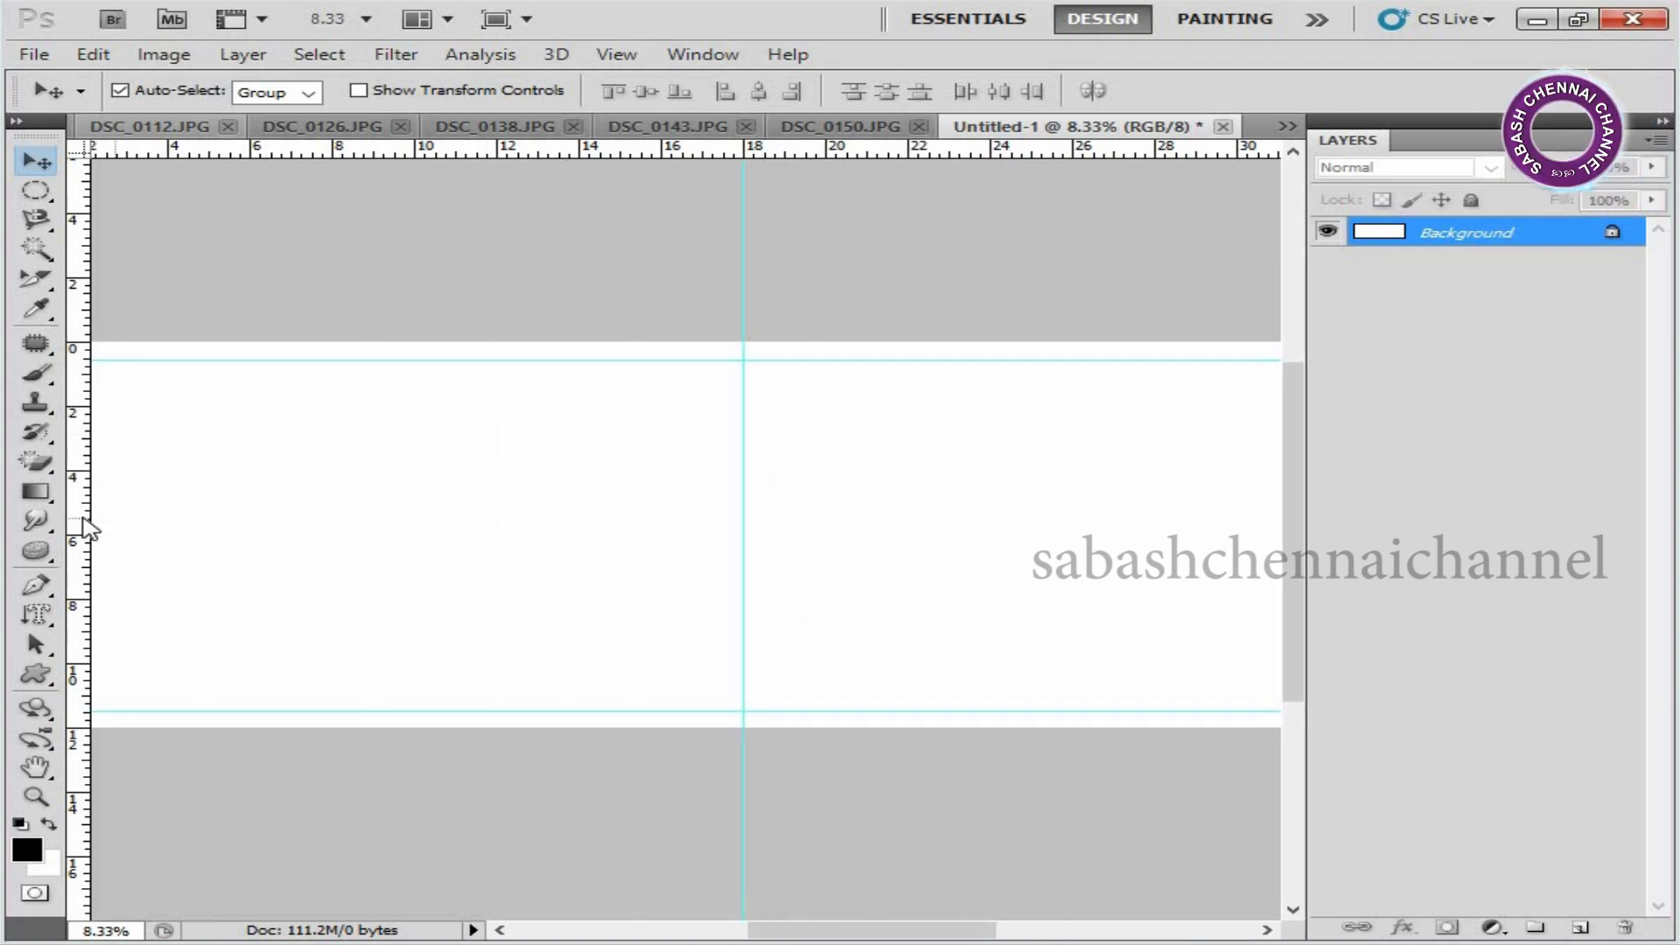
drag(77, 517, 725, 477)
drag(87, 567, 763, 524)
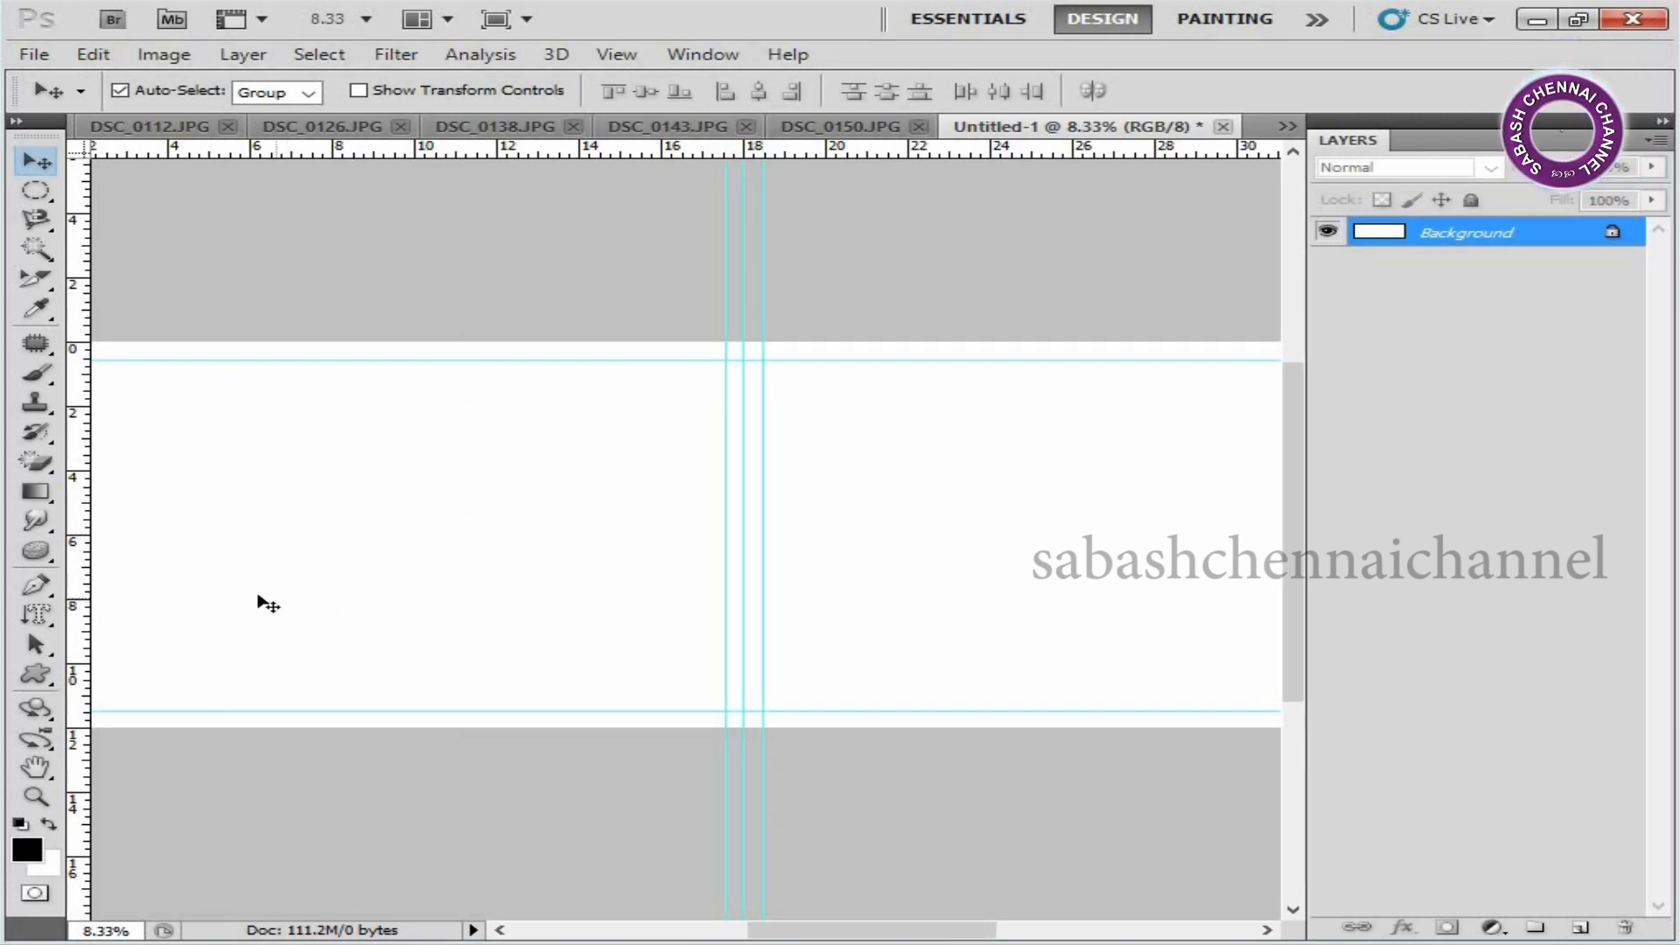
drag(187, 535, 286, 525)
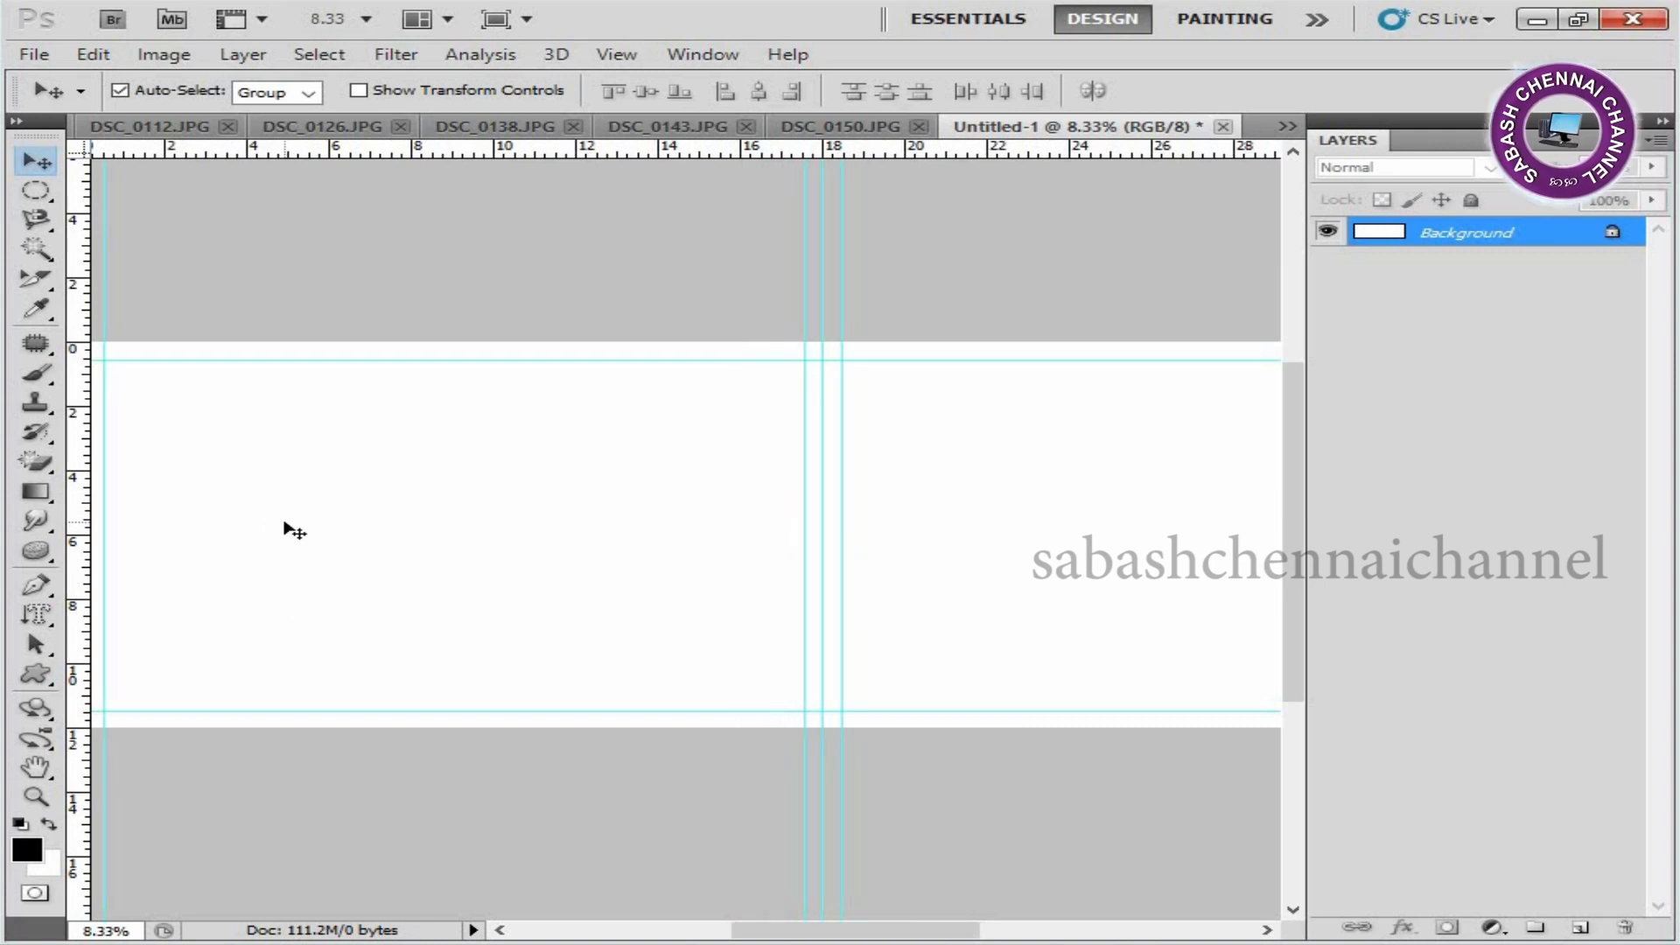
scroll(283, 530, down, 1)
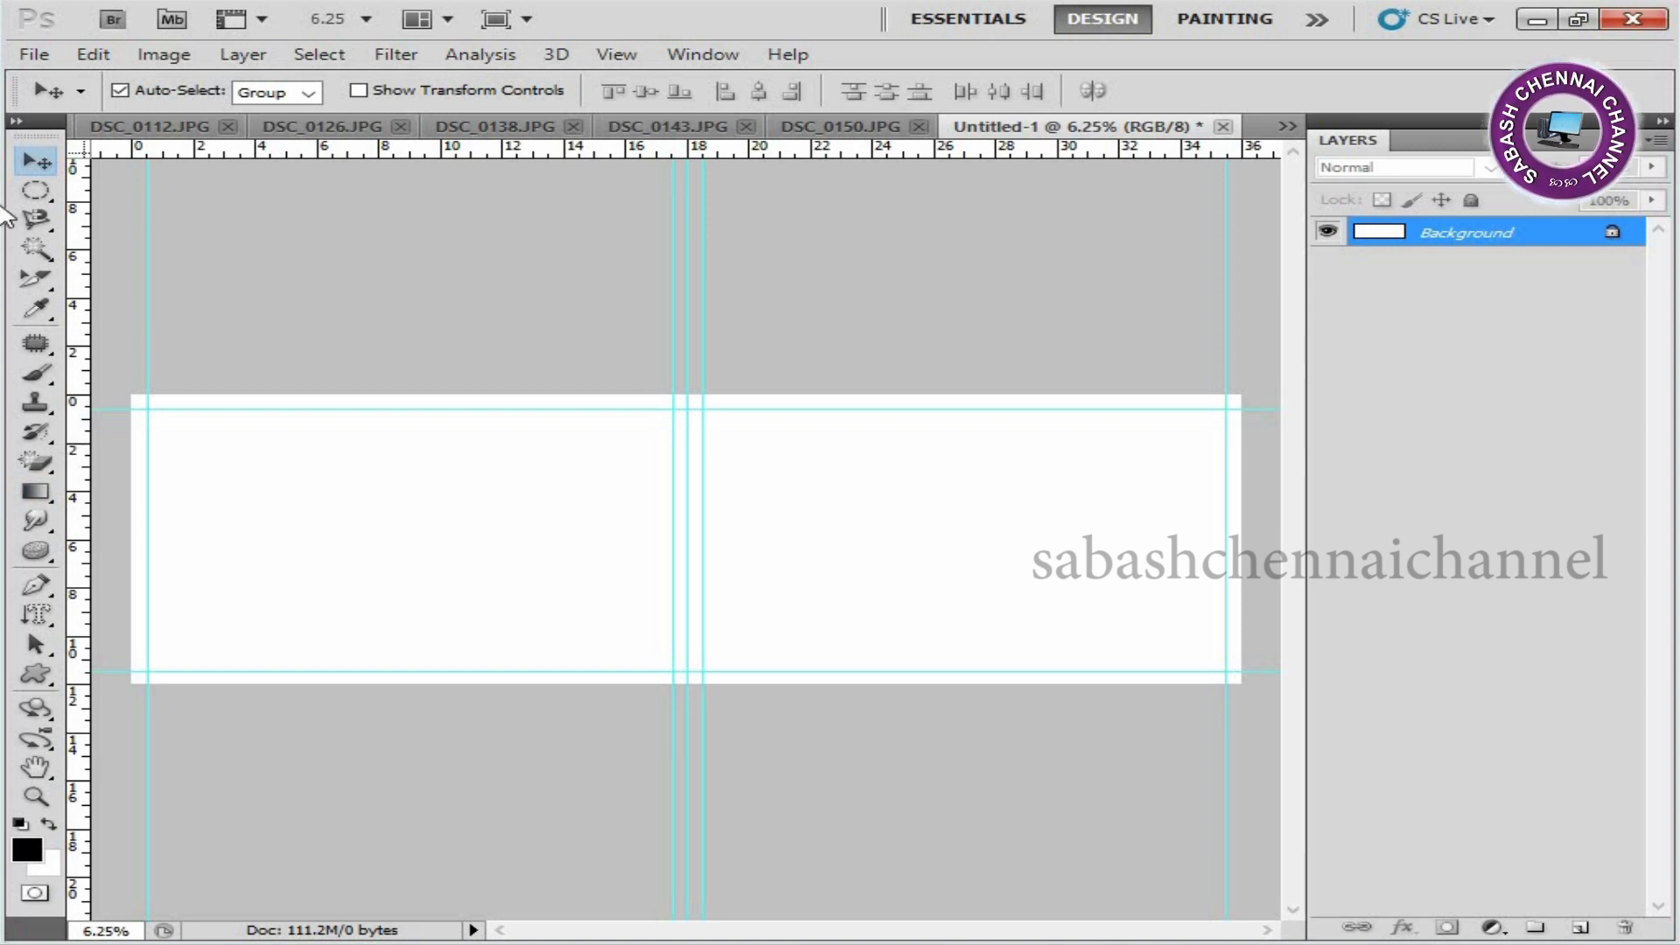
Select a rectangle about 6 by 3.7 inches at the upper-left margin corner and add a new layer.
click(35, 190)
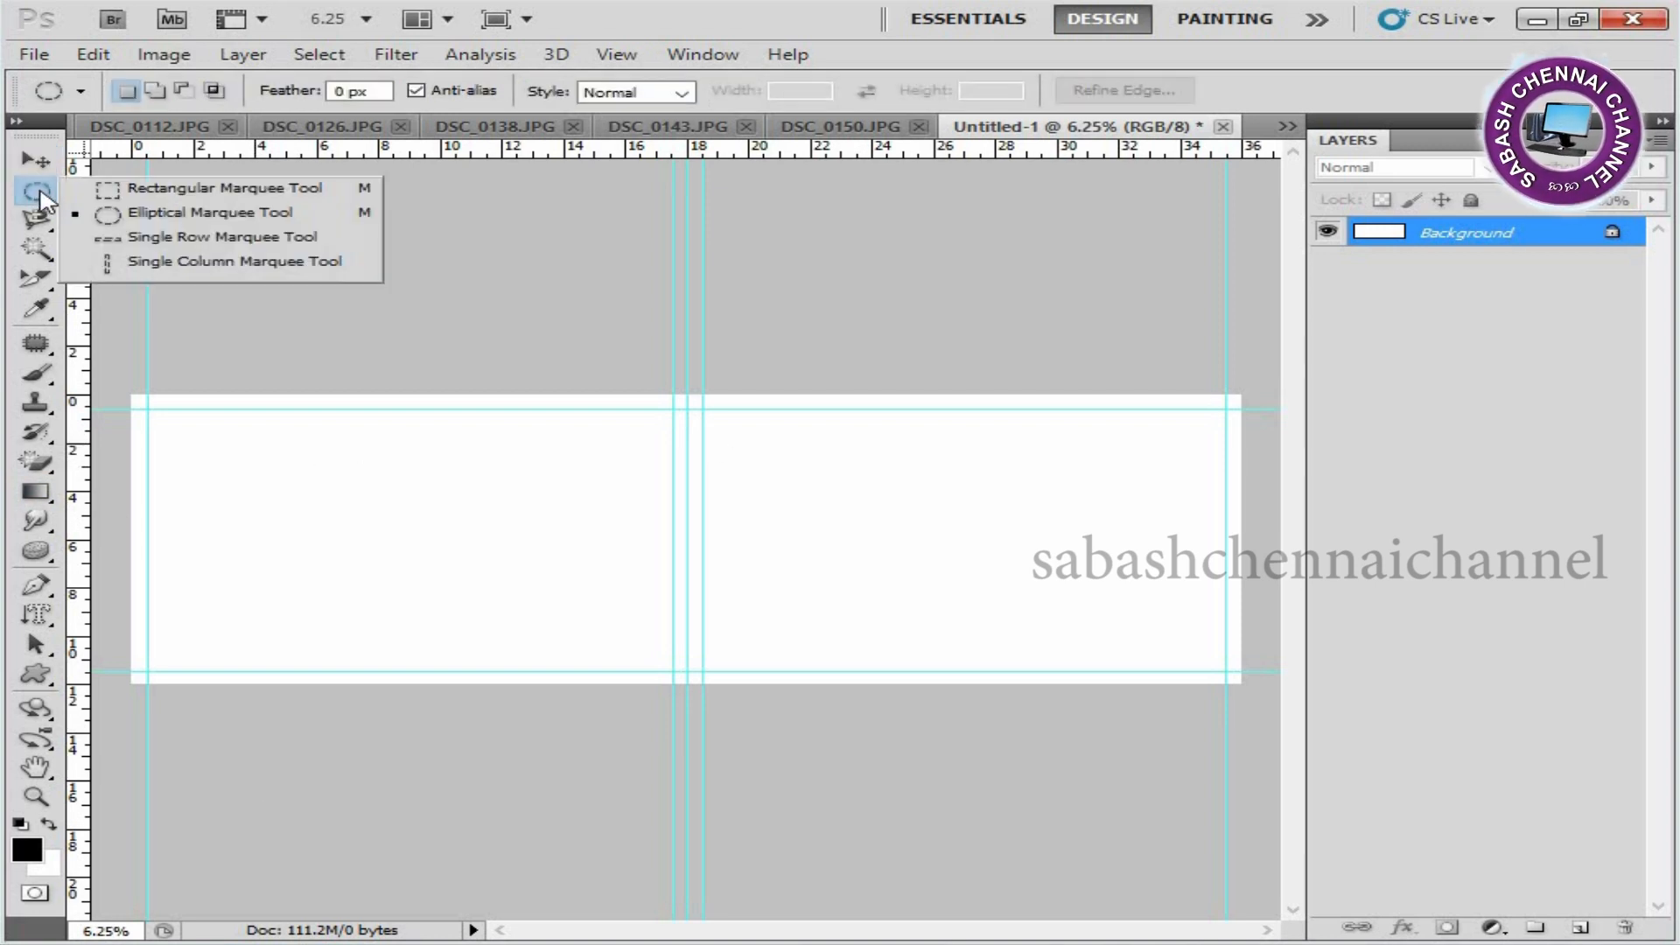
click(232, 194)
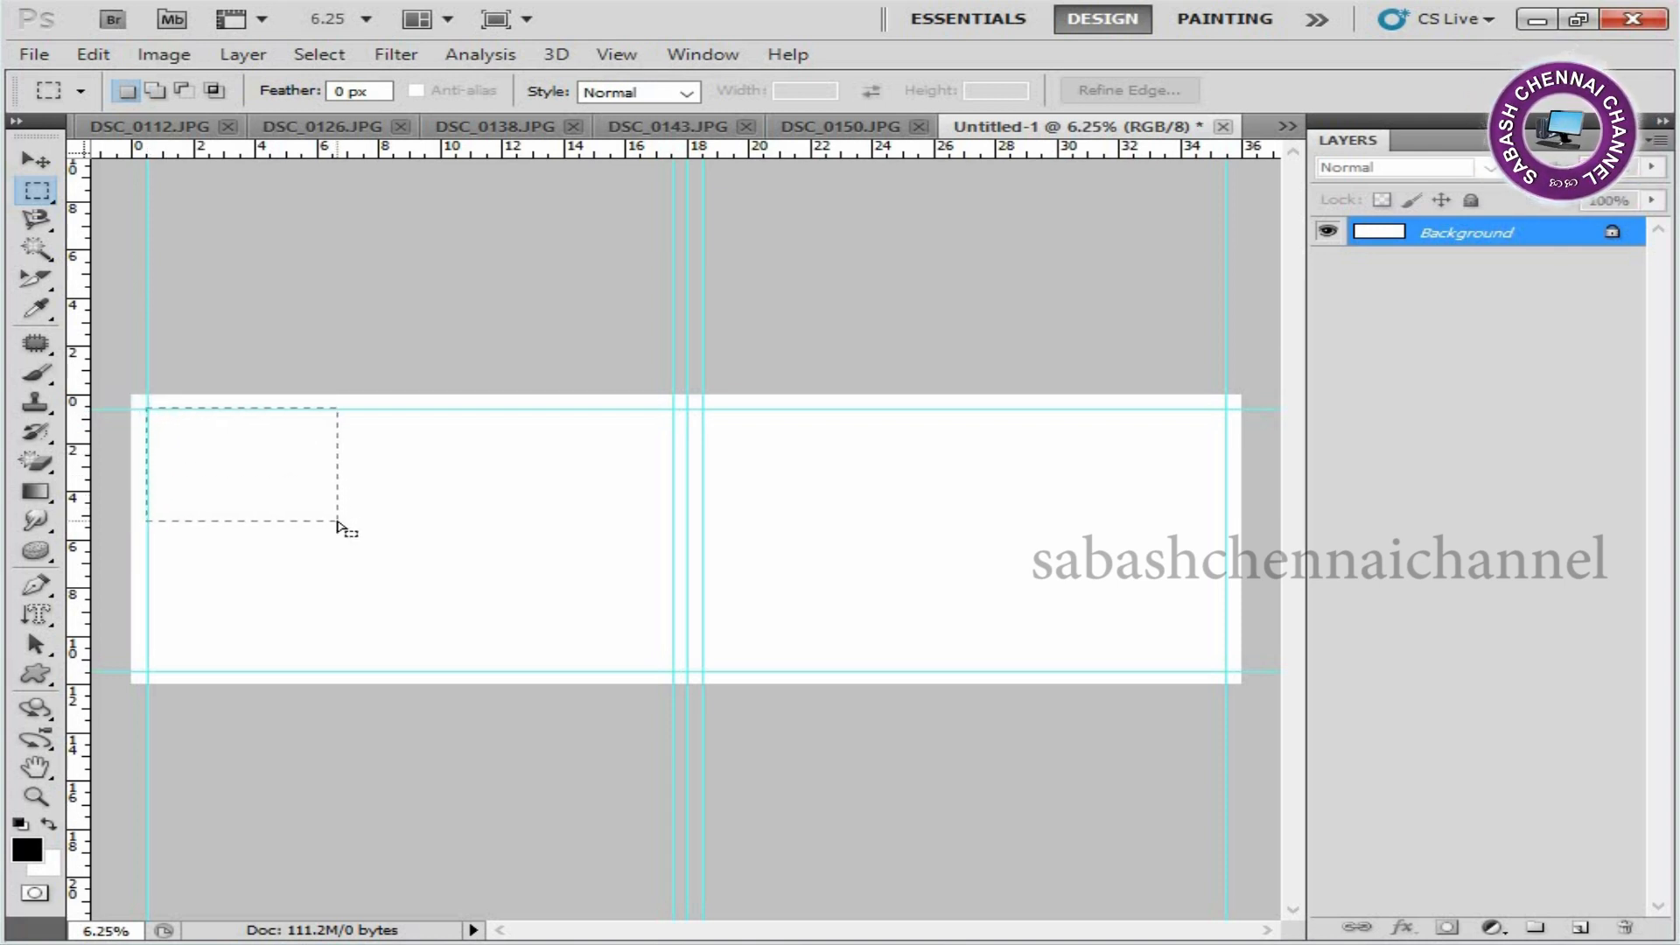
drag(146, 408, 338, 523)
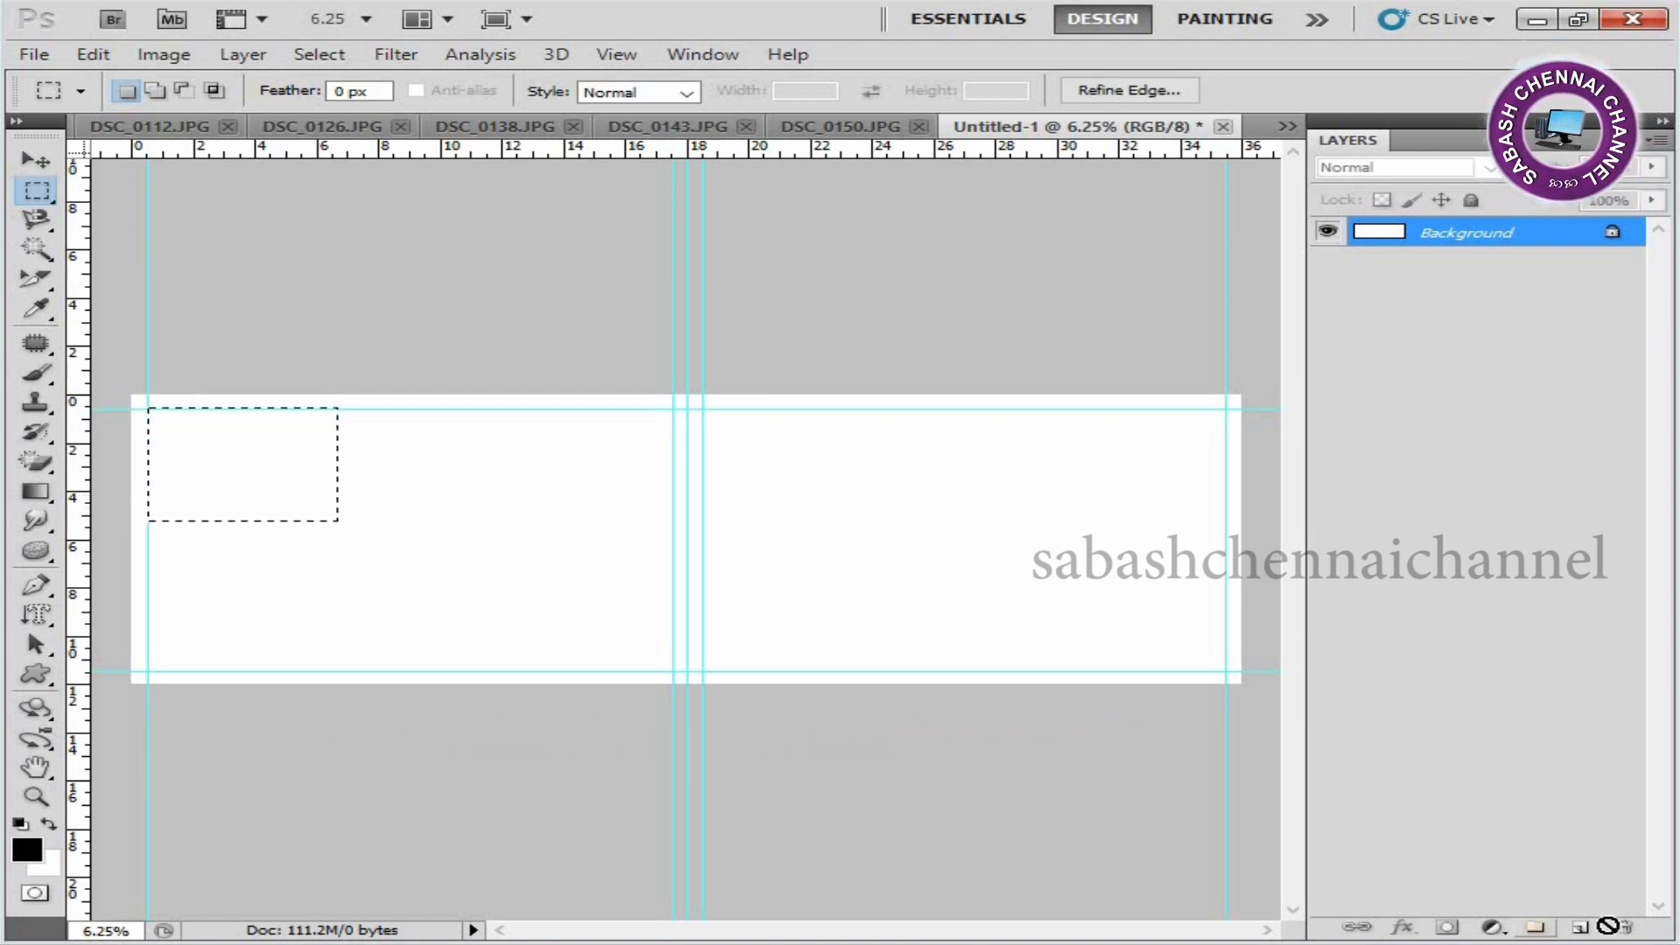
click(1582, 928)
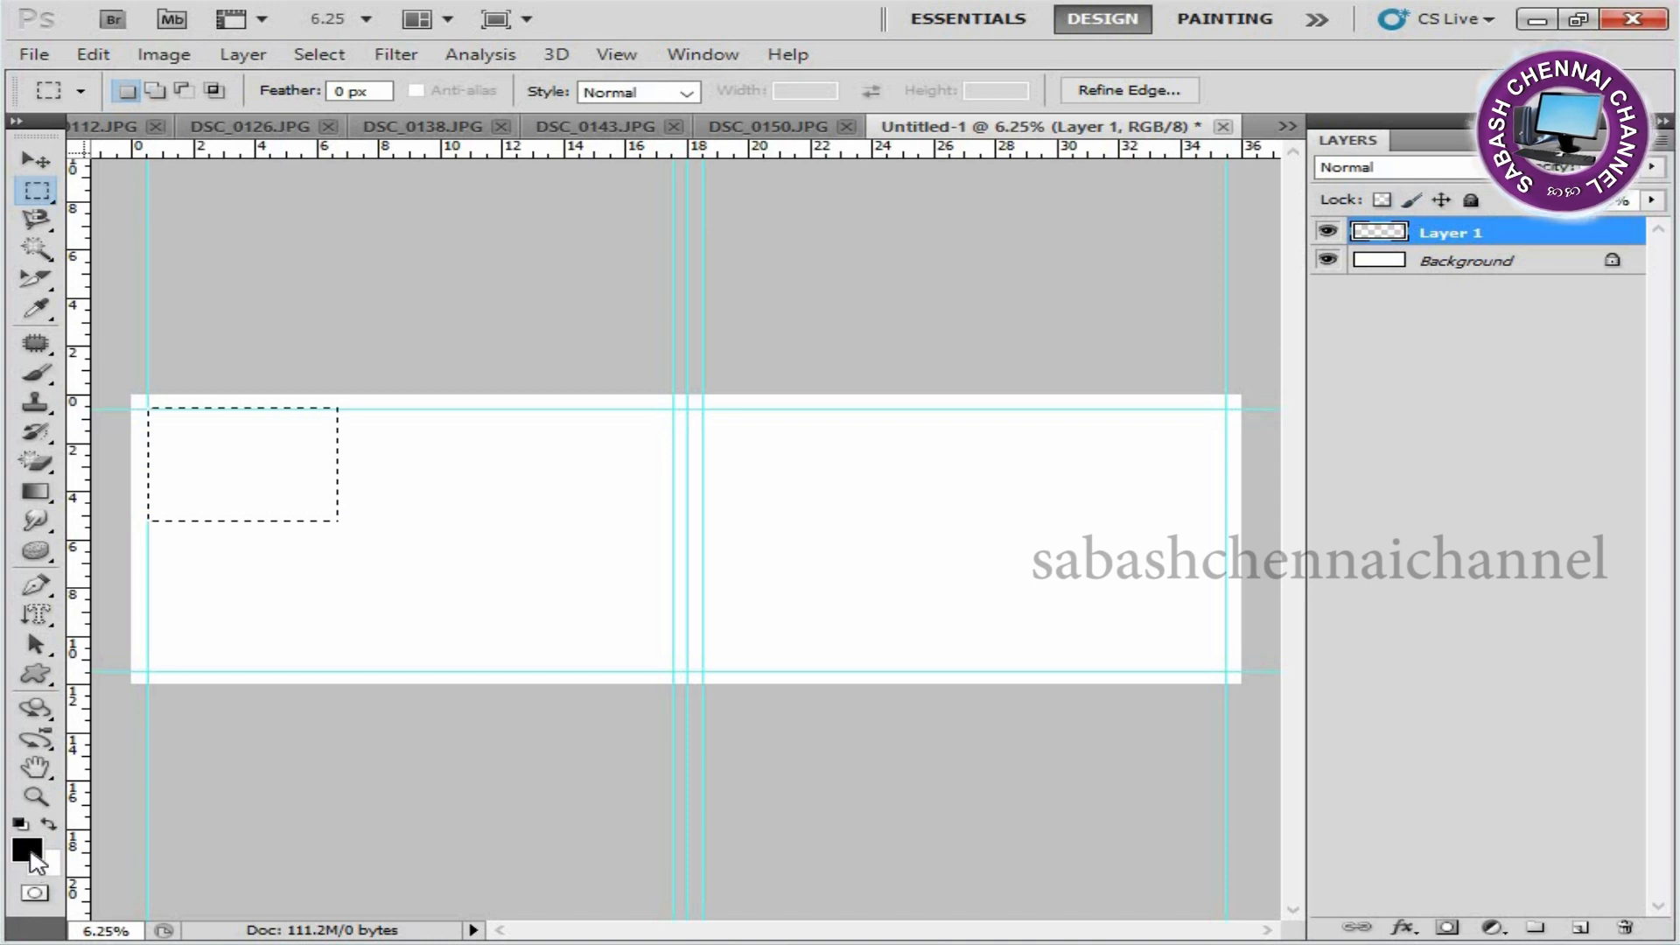
Set the foreground colour to yellow-orange, fill the selected rectangle on Layer 1 with it, and deselect.
click(32, 856)
drag(1226, 289, 1273, 187)
click(1612, 179)
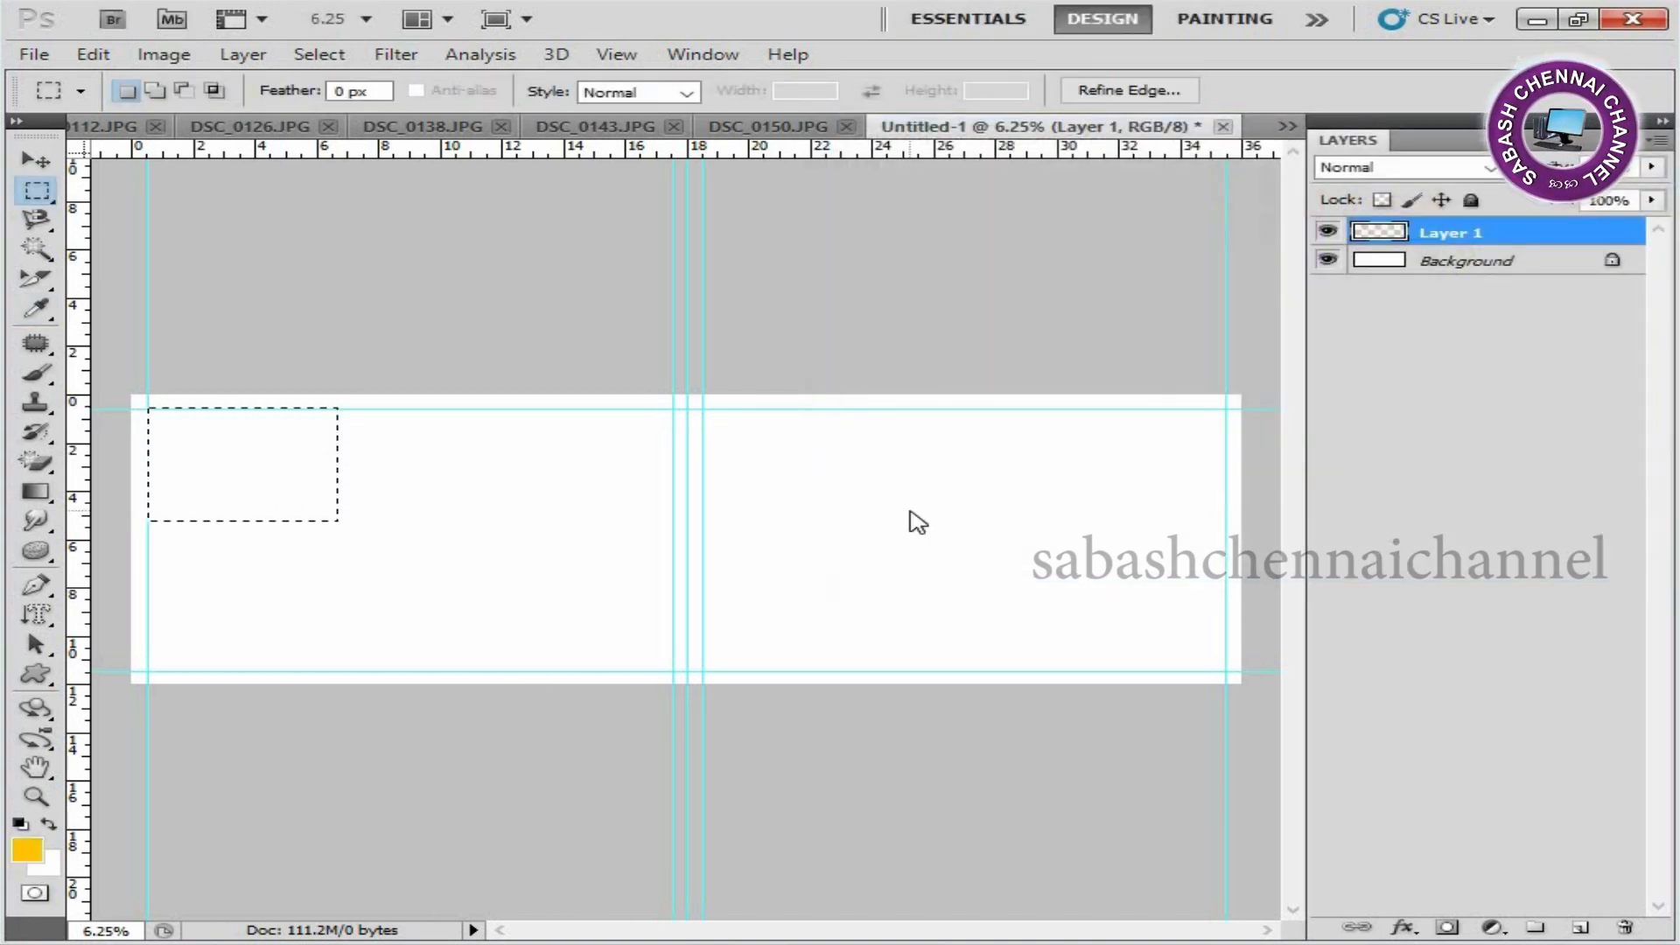
key(alt)
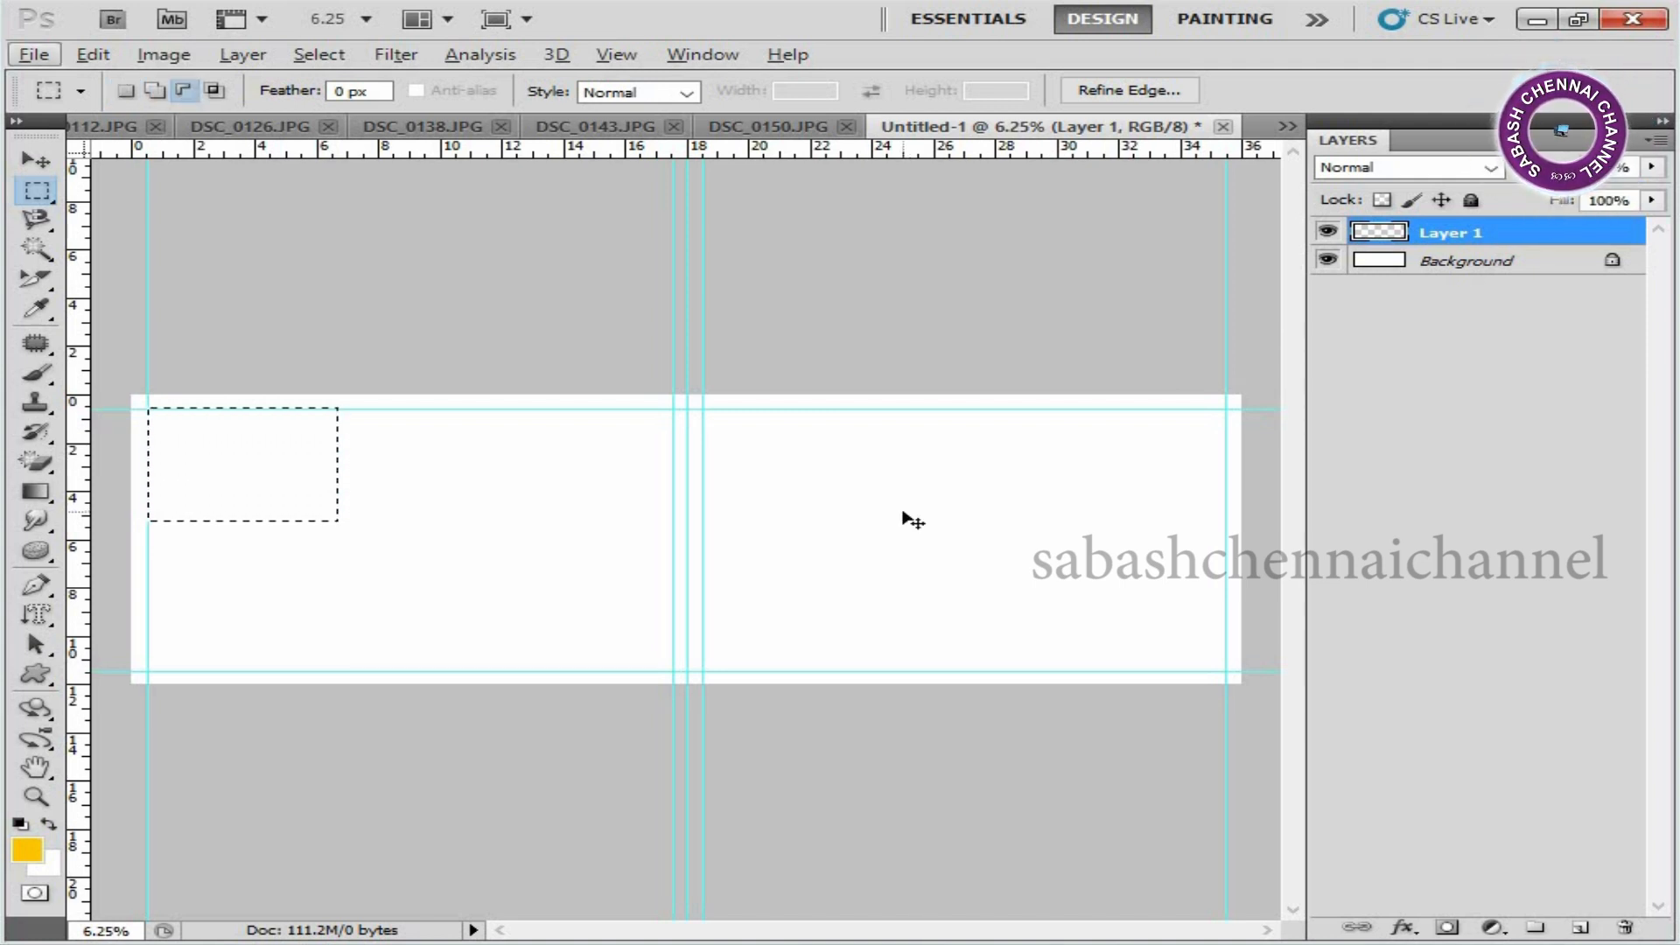
key(alt+BackSpace)
key(ctrl+d)
key(v)
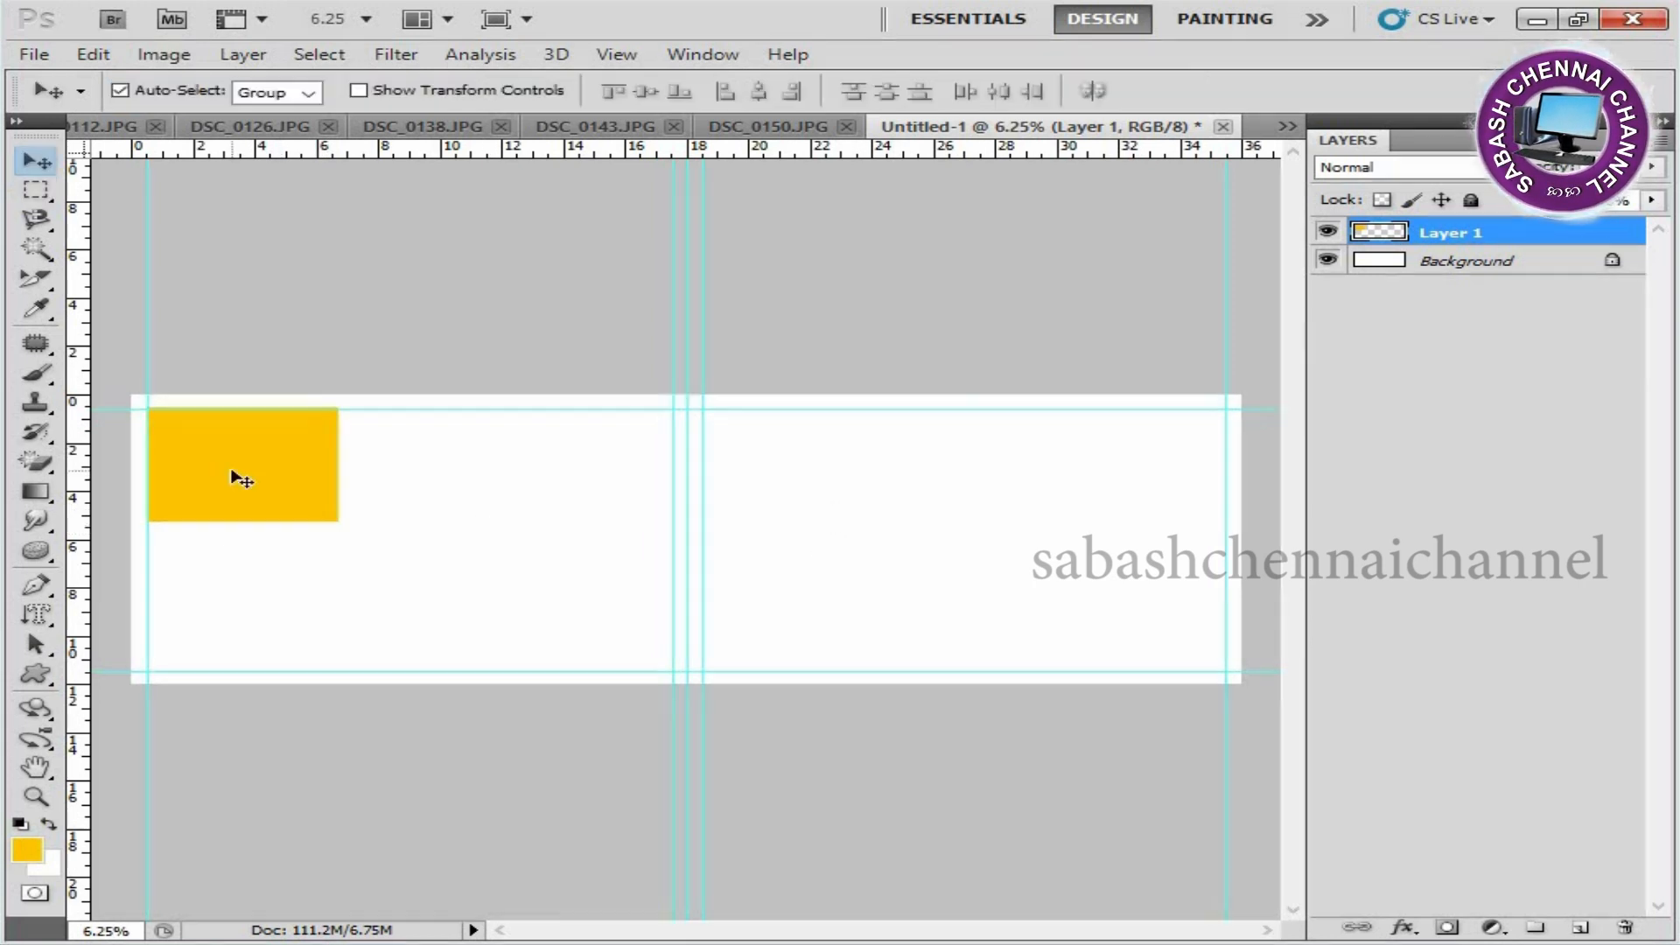
Duplicate the Layer 1 rectangle and place the copy directly to its right with a narrow gap between them.
right_click(249, 467)
click(311, 482)
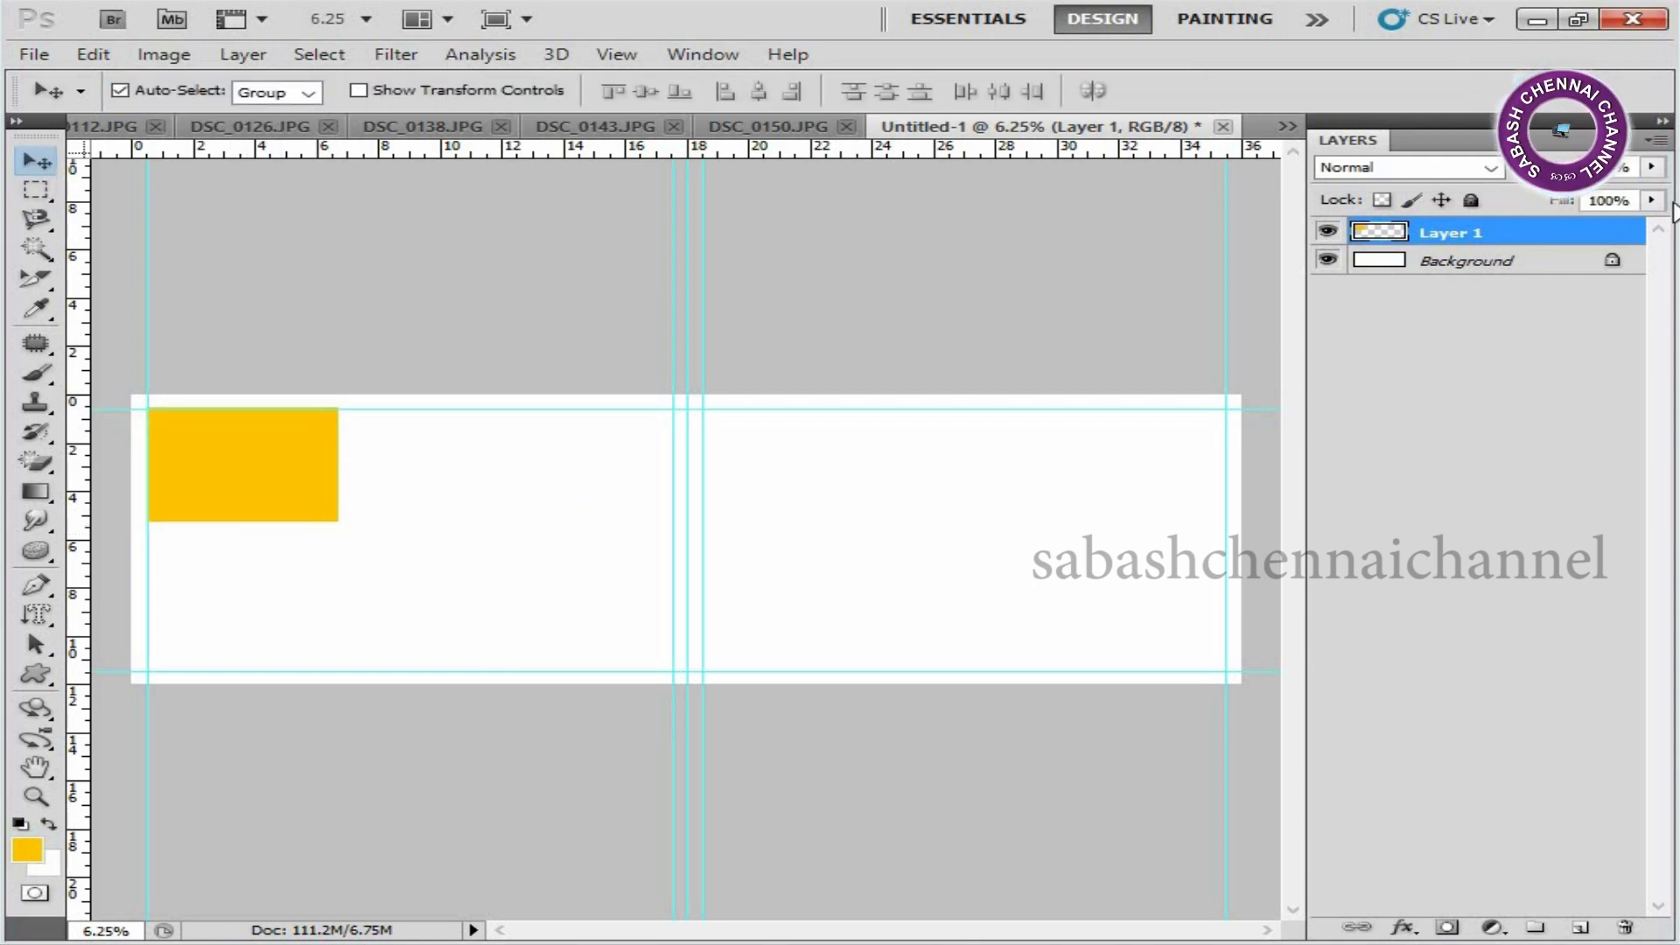
drag(1605, 249, 1585, 930)
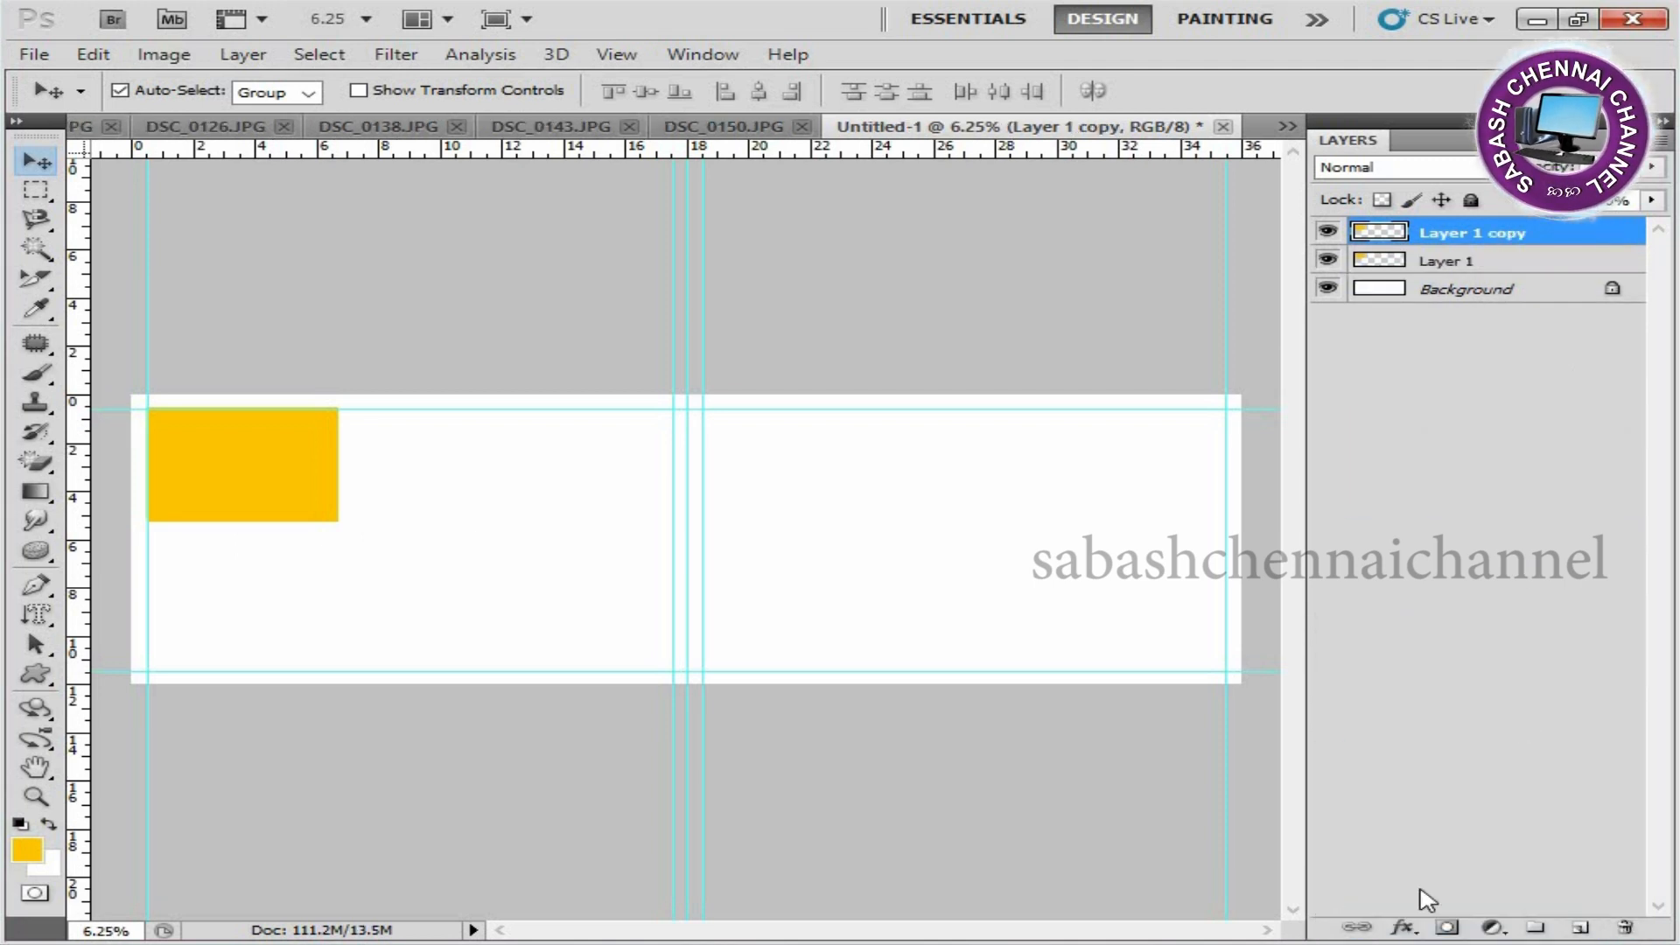
drag(264, 456, 460, 456)
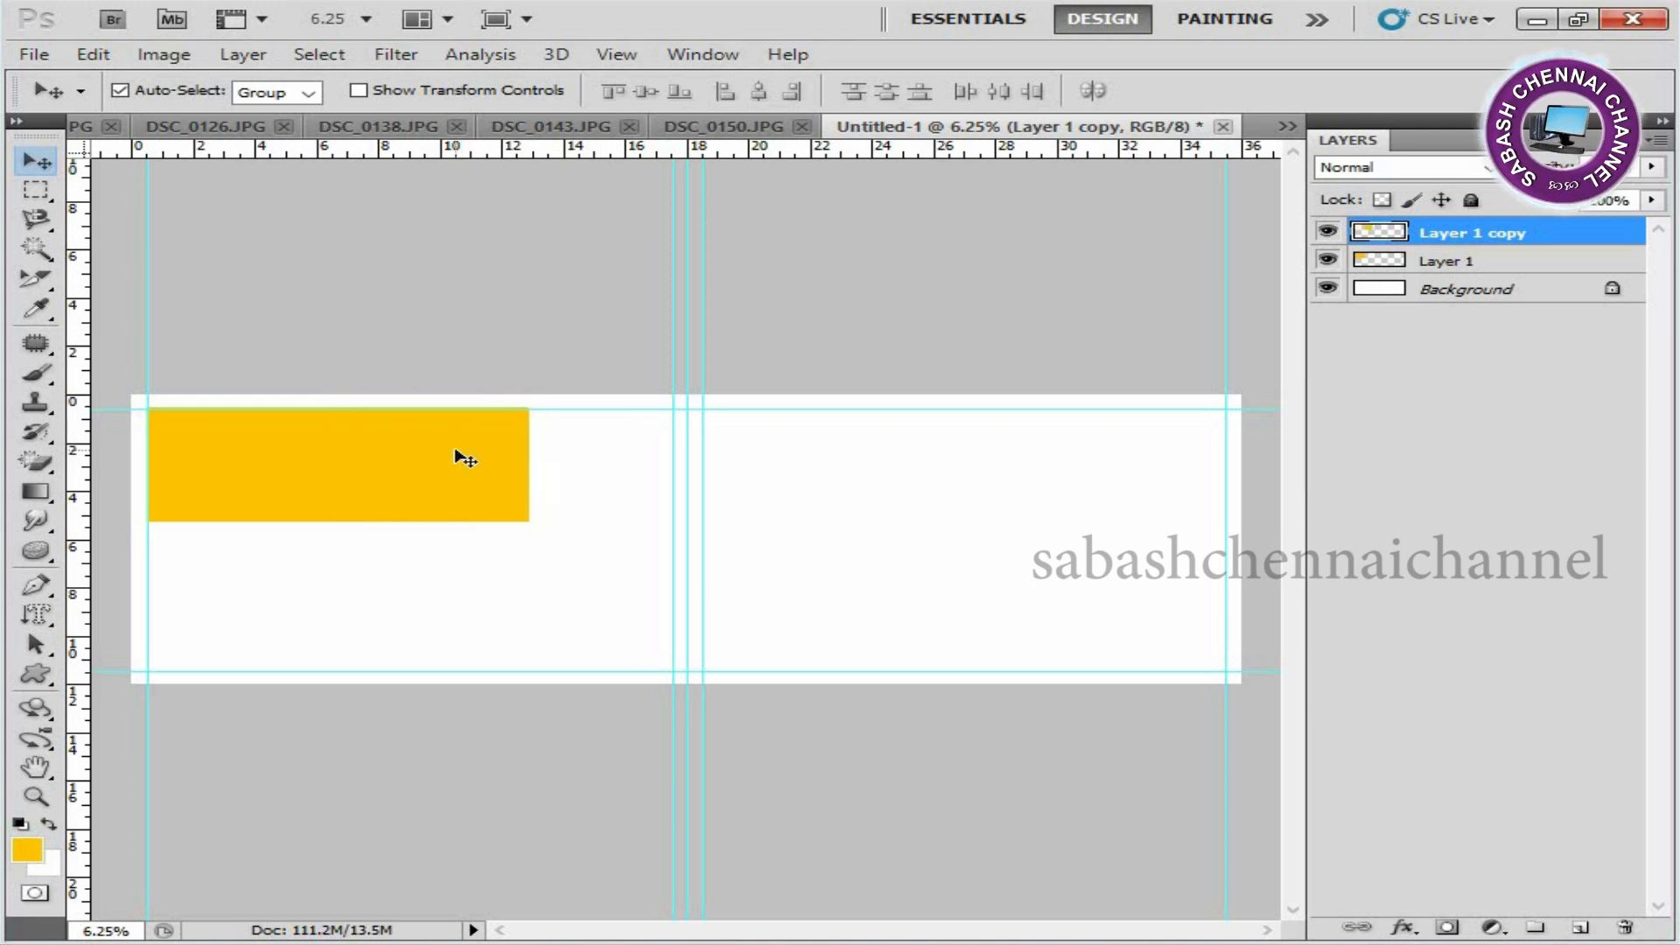
key(shift+Right)
key(shift+Right)
key(shift+Right)
Duplicate both rectangles together and place the copies directly below with a narrow gap, forming a two-by-two grid.
click(1577, 262)
shift+click(1590, 233)
drag(1589, 262, 1582, 926)
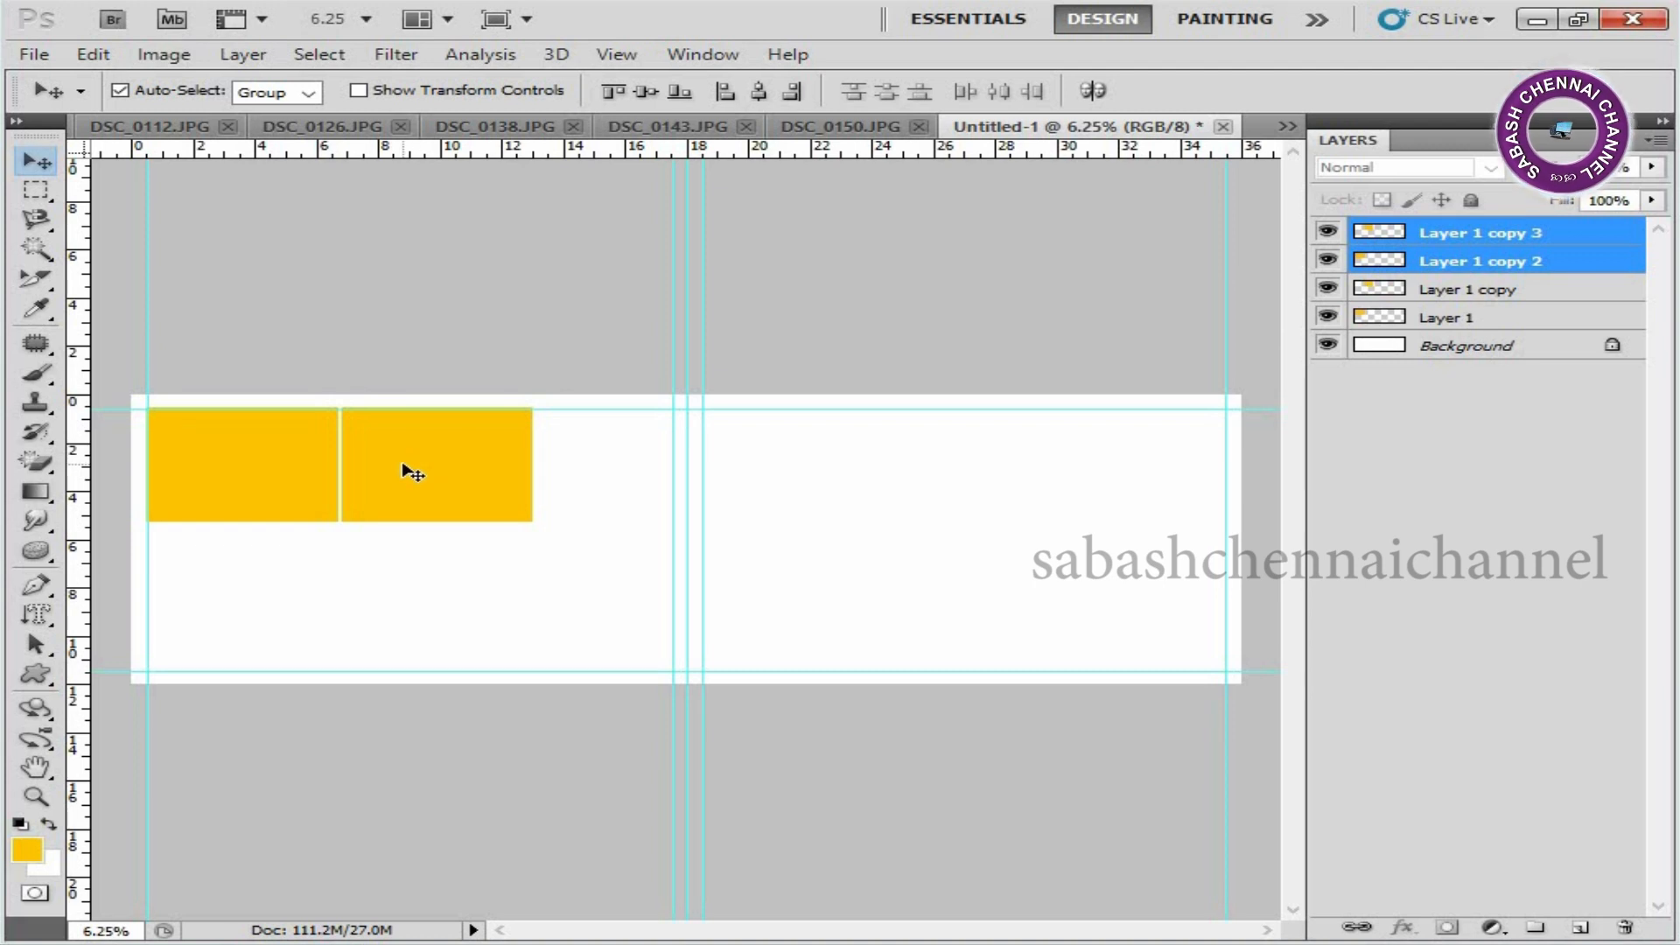
key(ctrl+t)
drag(419, 495, 409, 607)
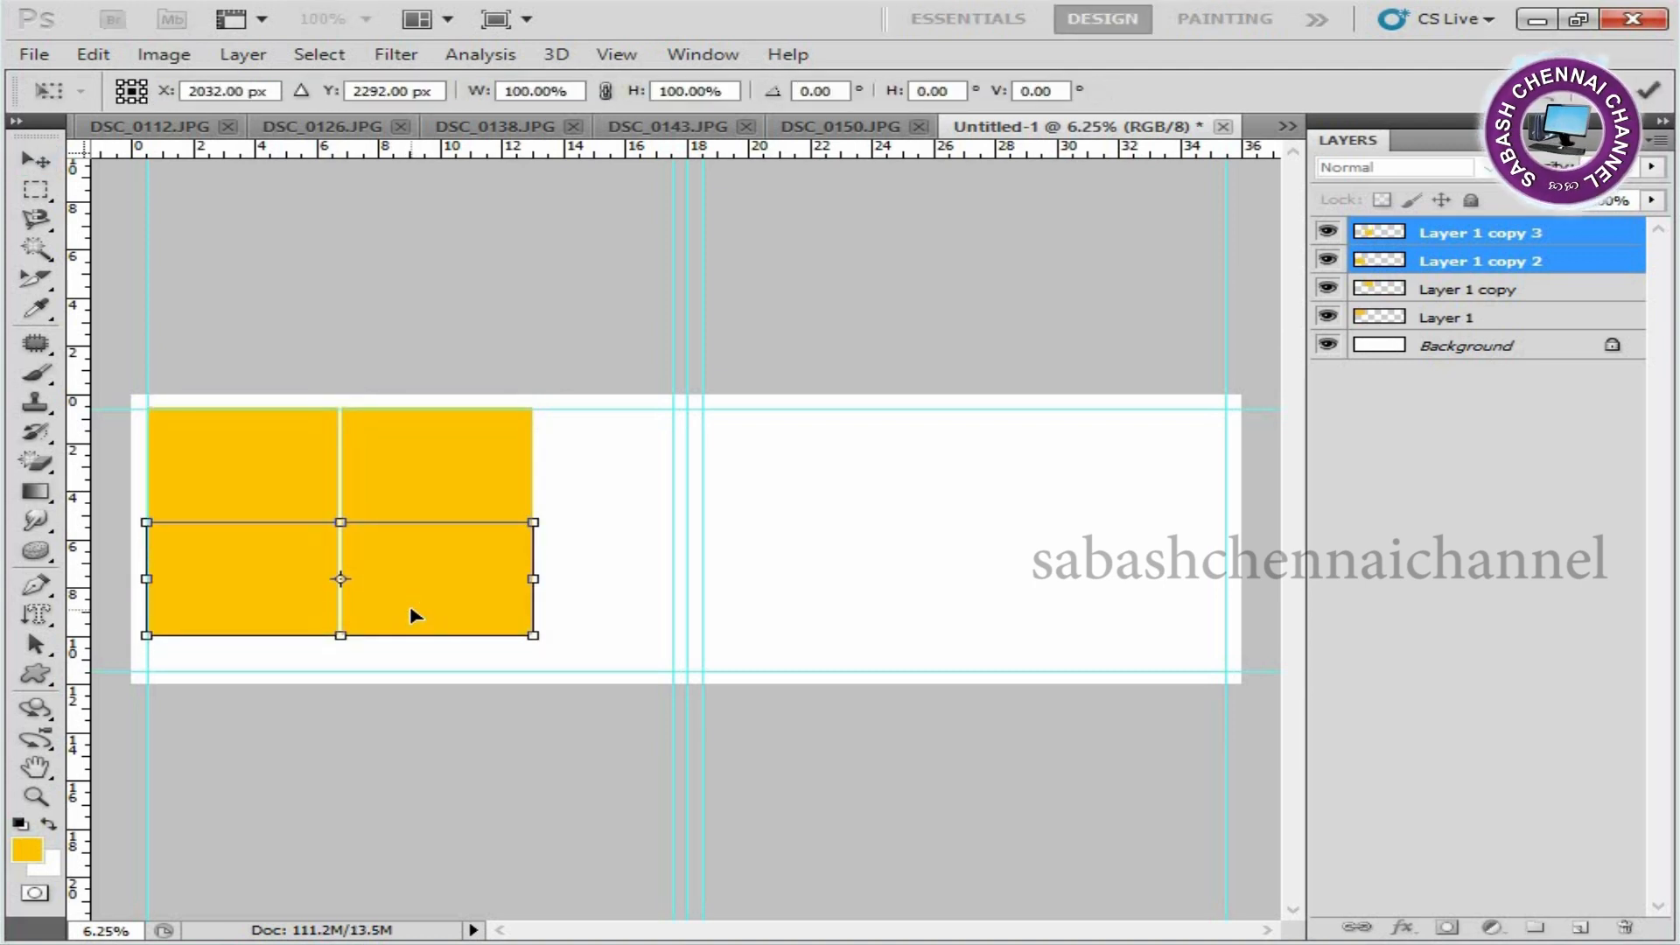
key(Down)
key(Down)
key(Down)
key(Down)
key(Return)
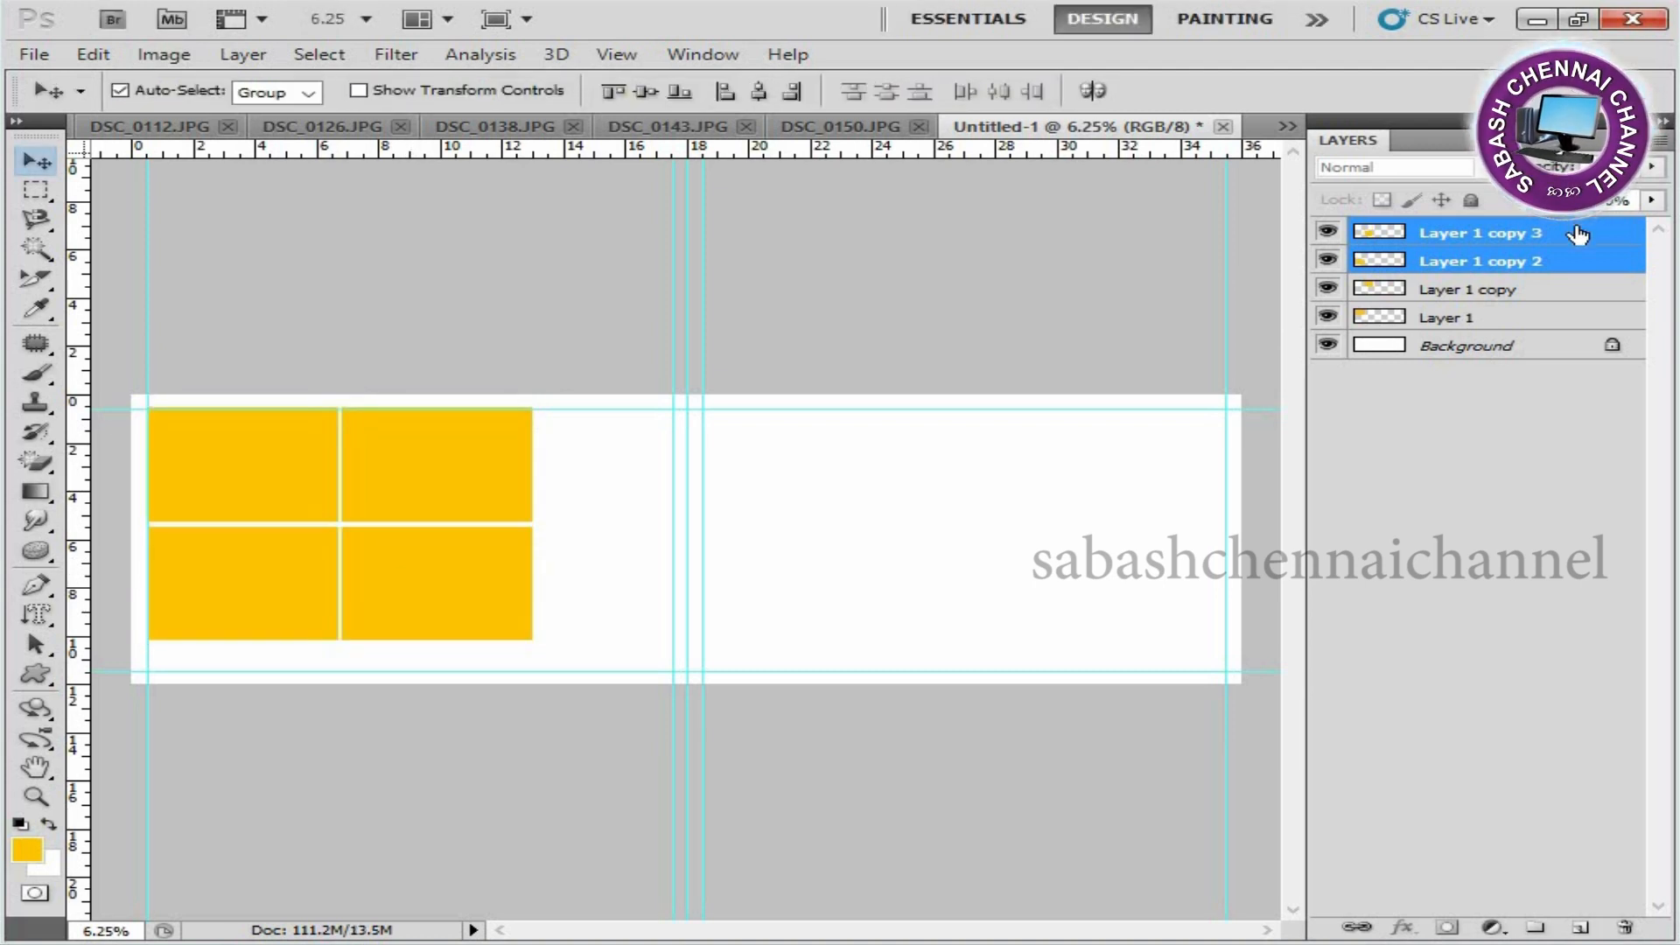
key(ctrl+t)
key(Return)
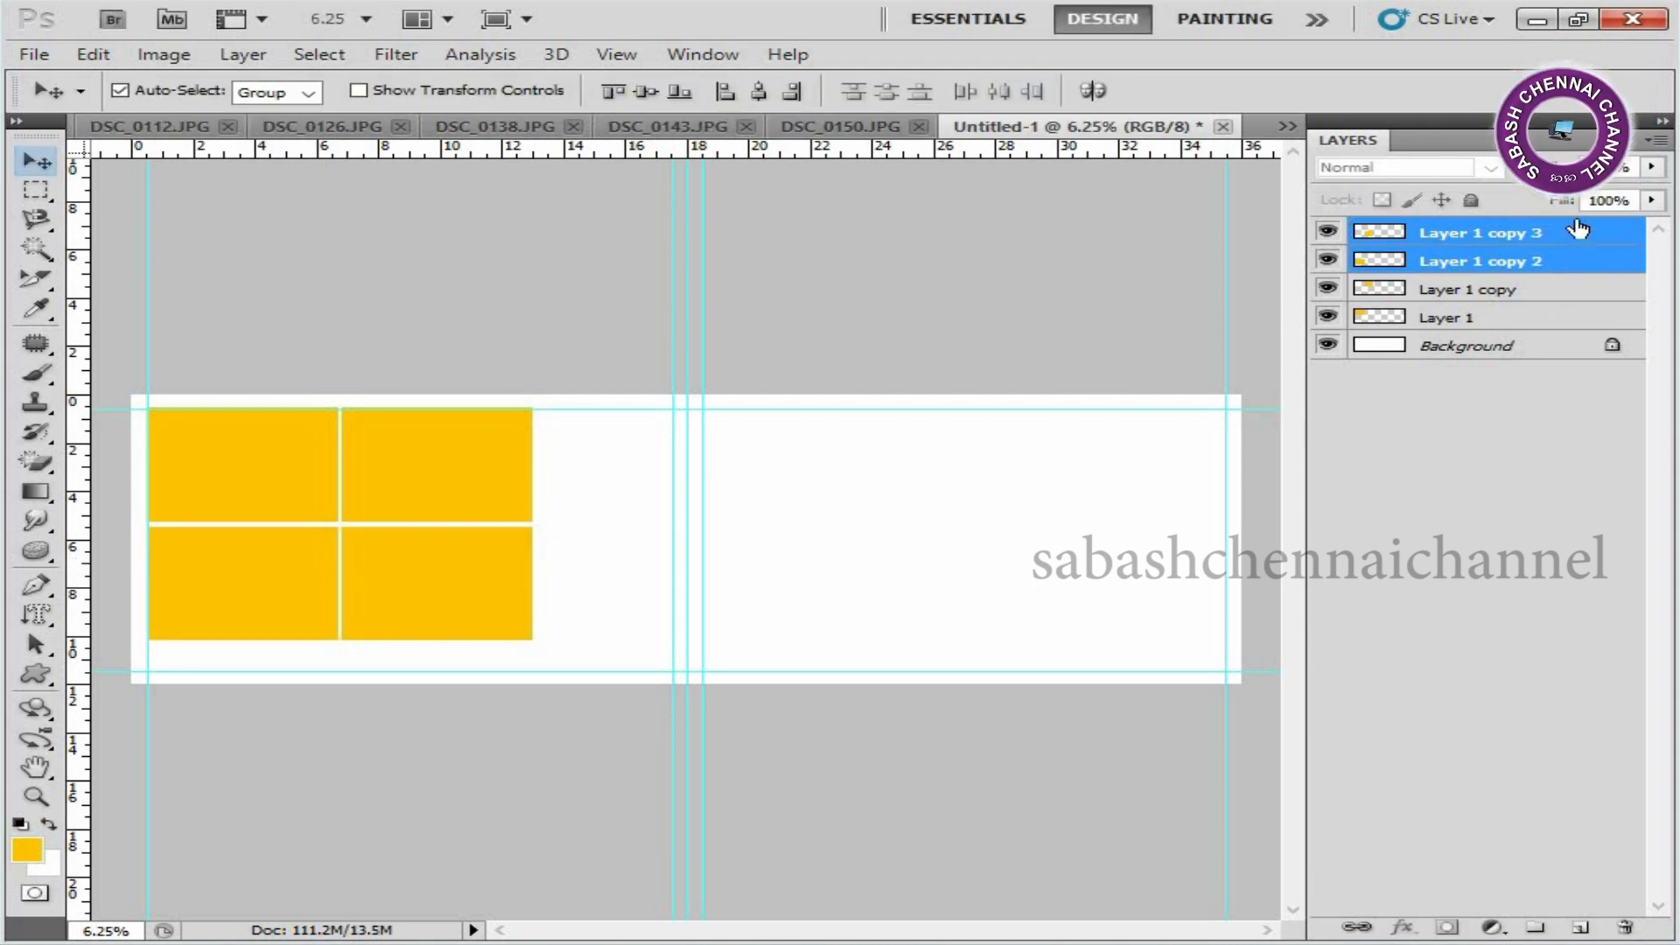
Scale all four rectangles together to about 132% width and 110% height, fitting them inside the left page's guides.
click(1578, 234)
shift+click(1570, 317)
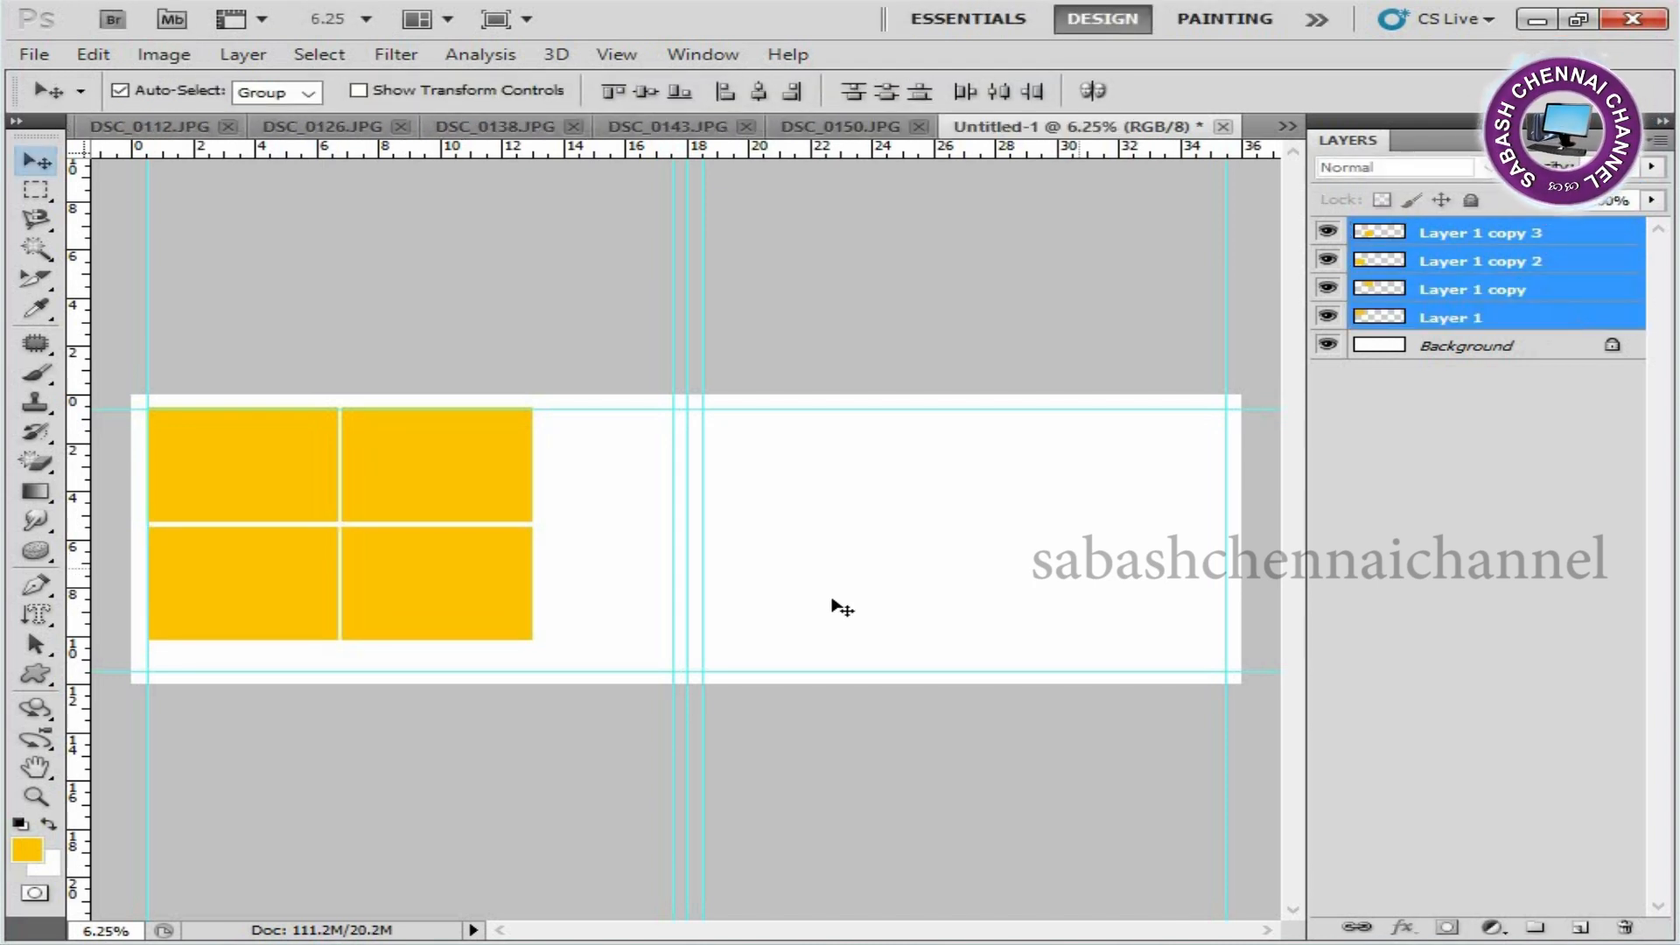
key(ctrl+t)
drag(534, 639, 663, 662)
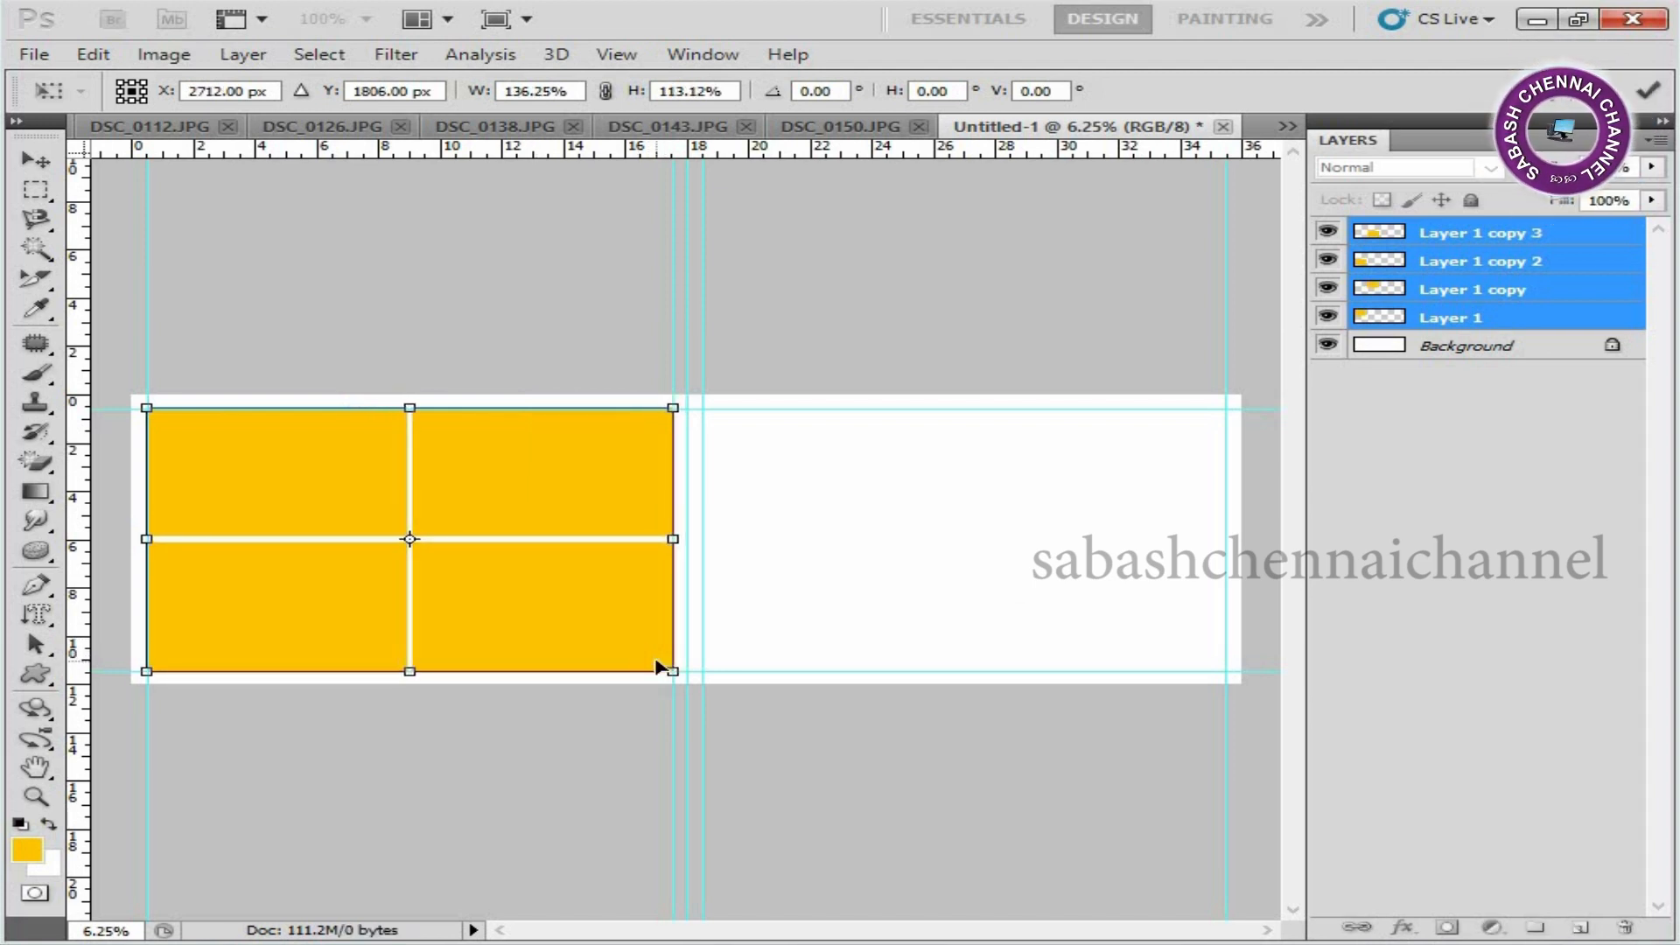
key(Right)
key(Right)
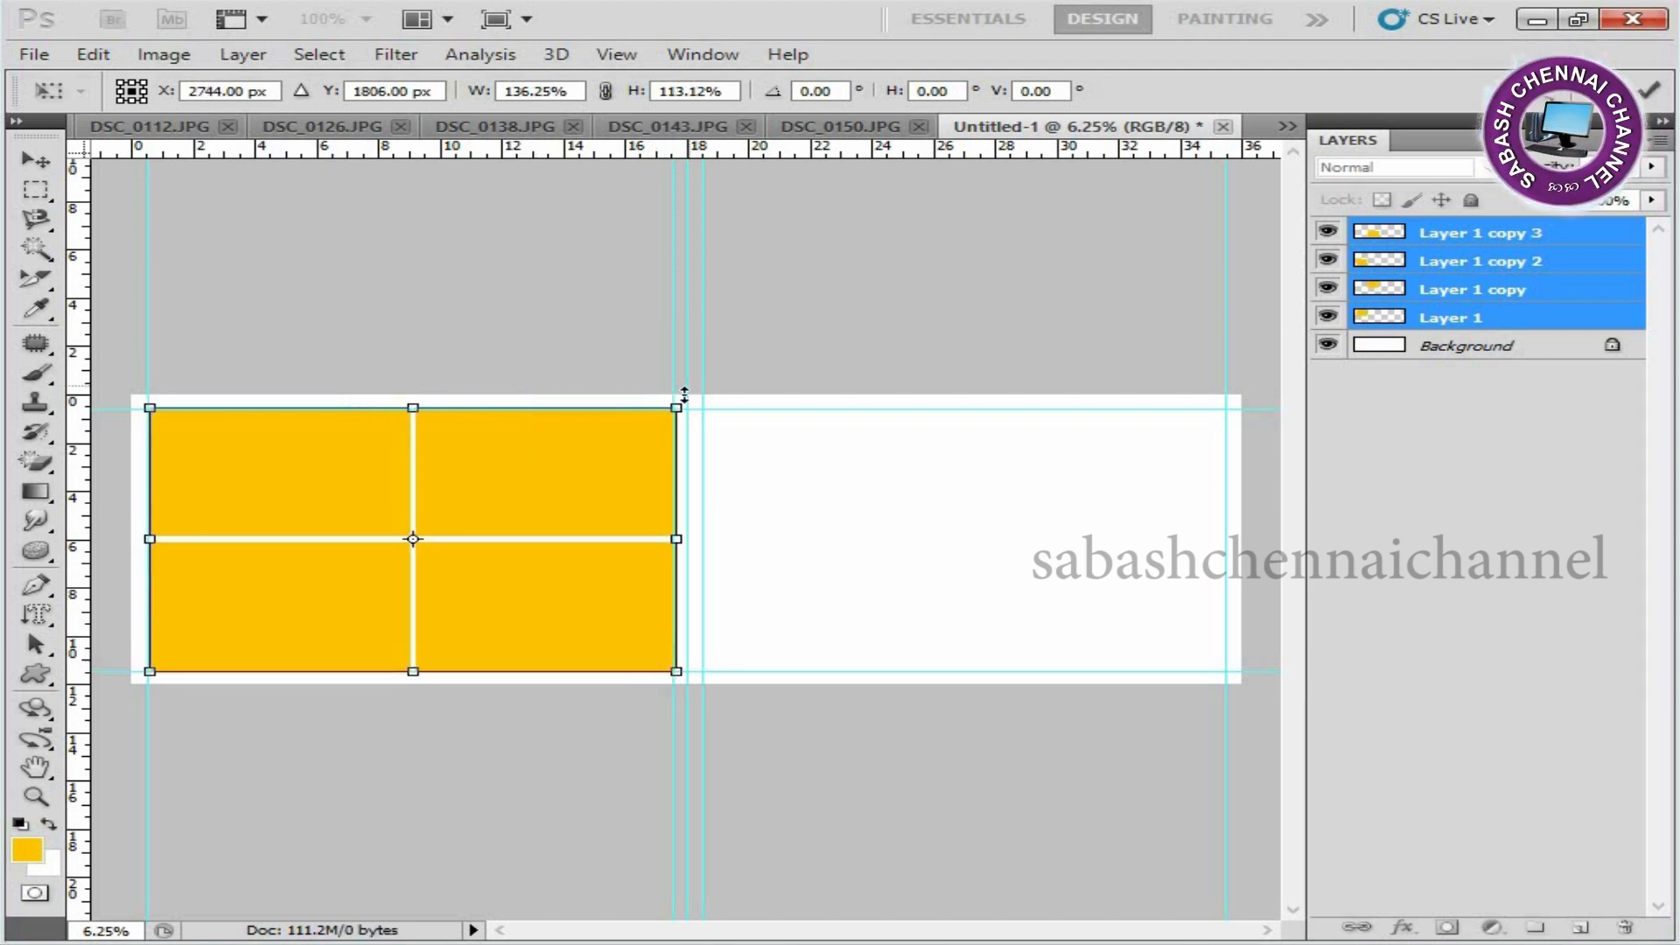
drag(683, 401, 675, 405)
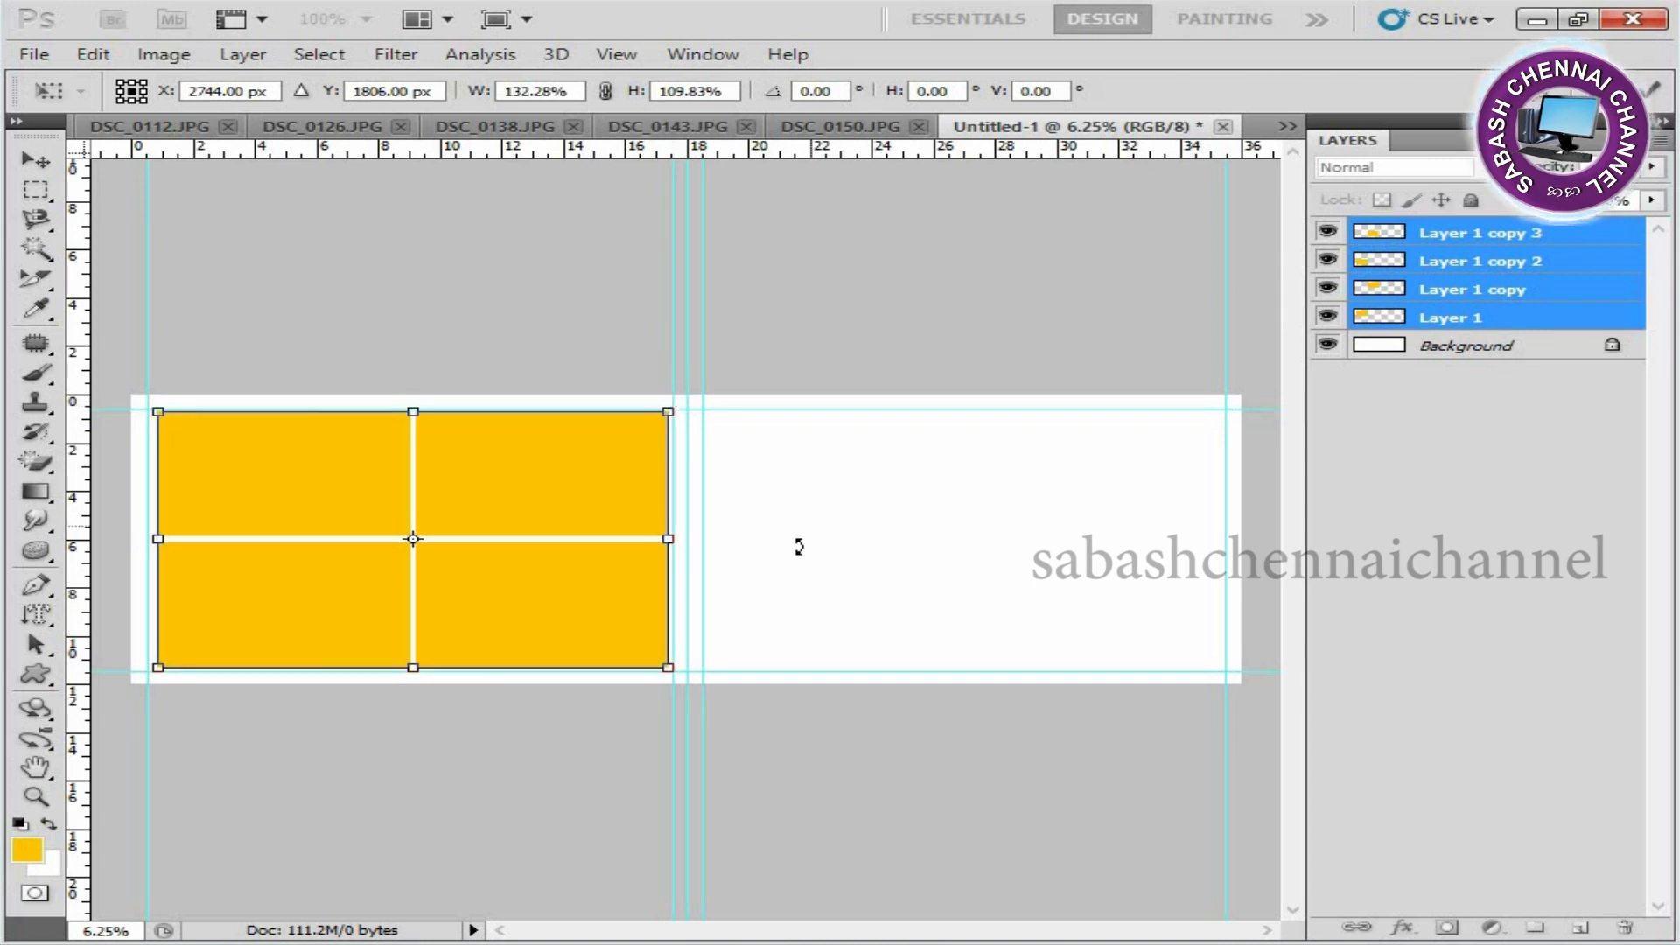
key(Return)
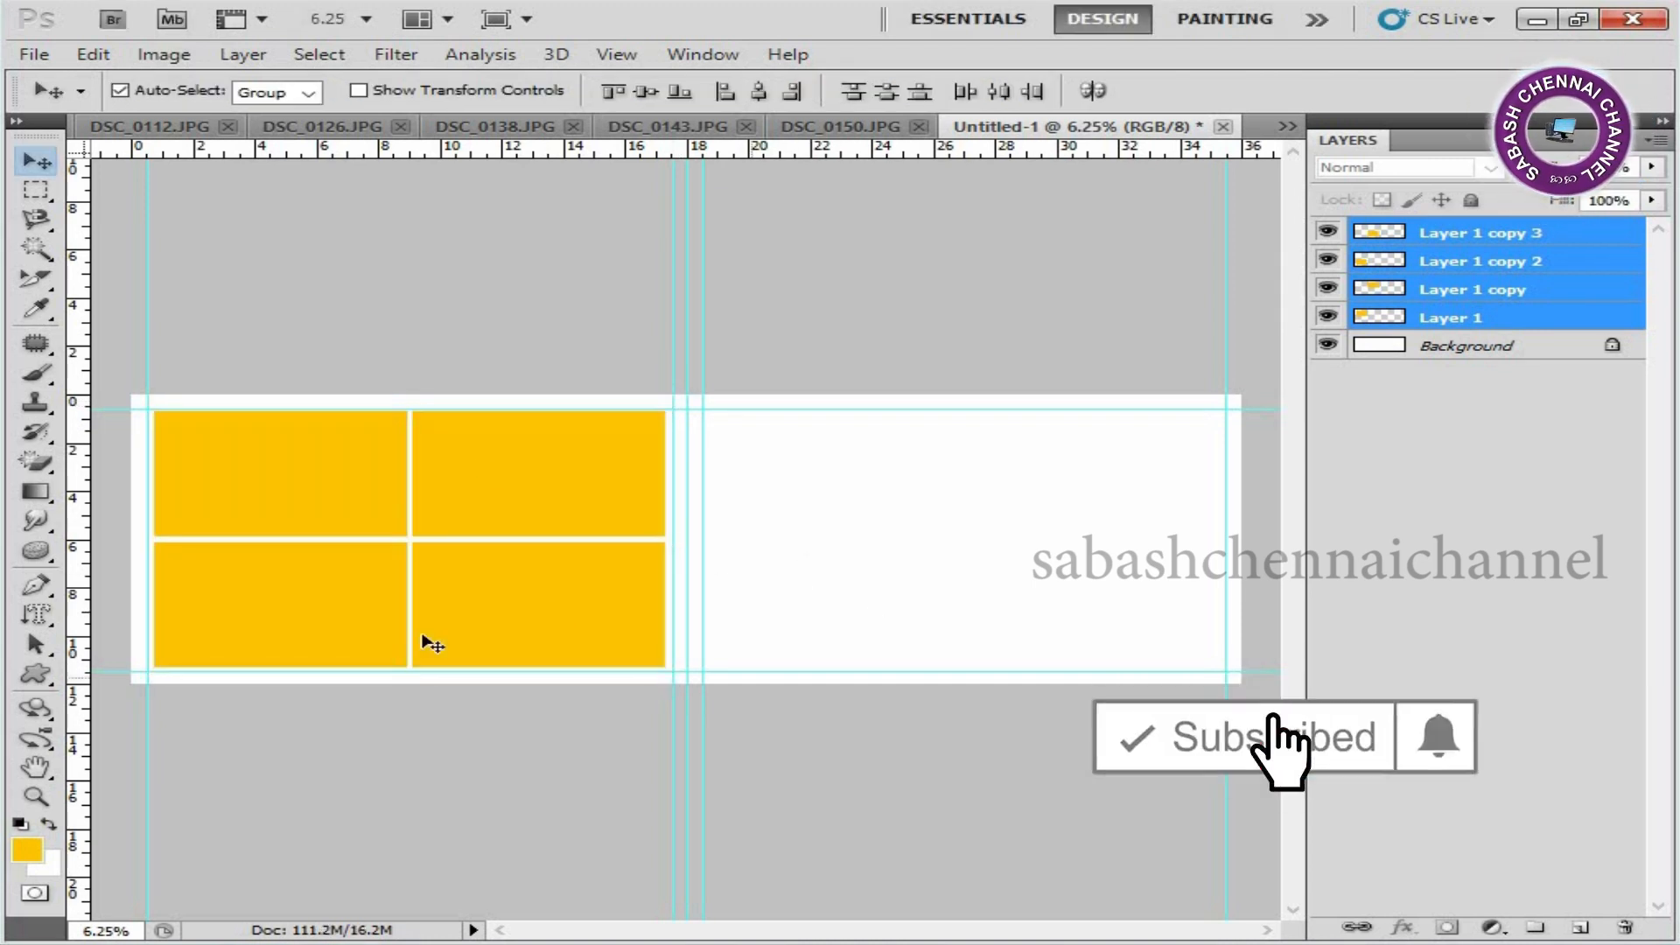
Duplicate the four left-page rectangles together and place the copies as a matching two-by-two grid inside the right page's guides.
drag(1593, 327, 1586, 925)
key(ctrl+t)
drag(471, 561, 1012, 568)
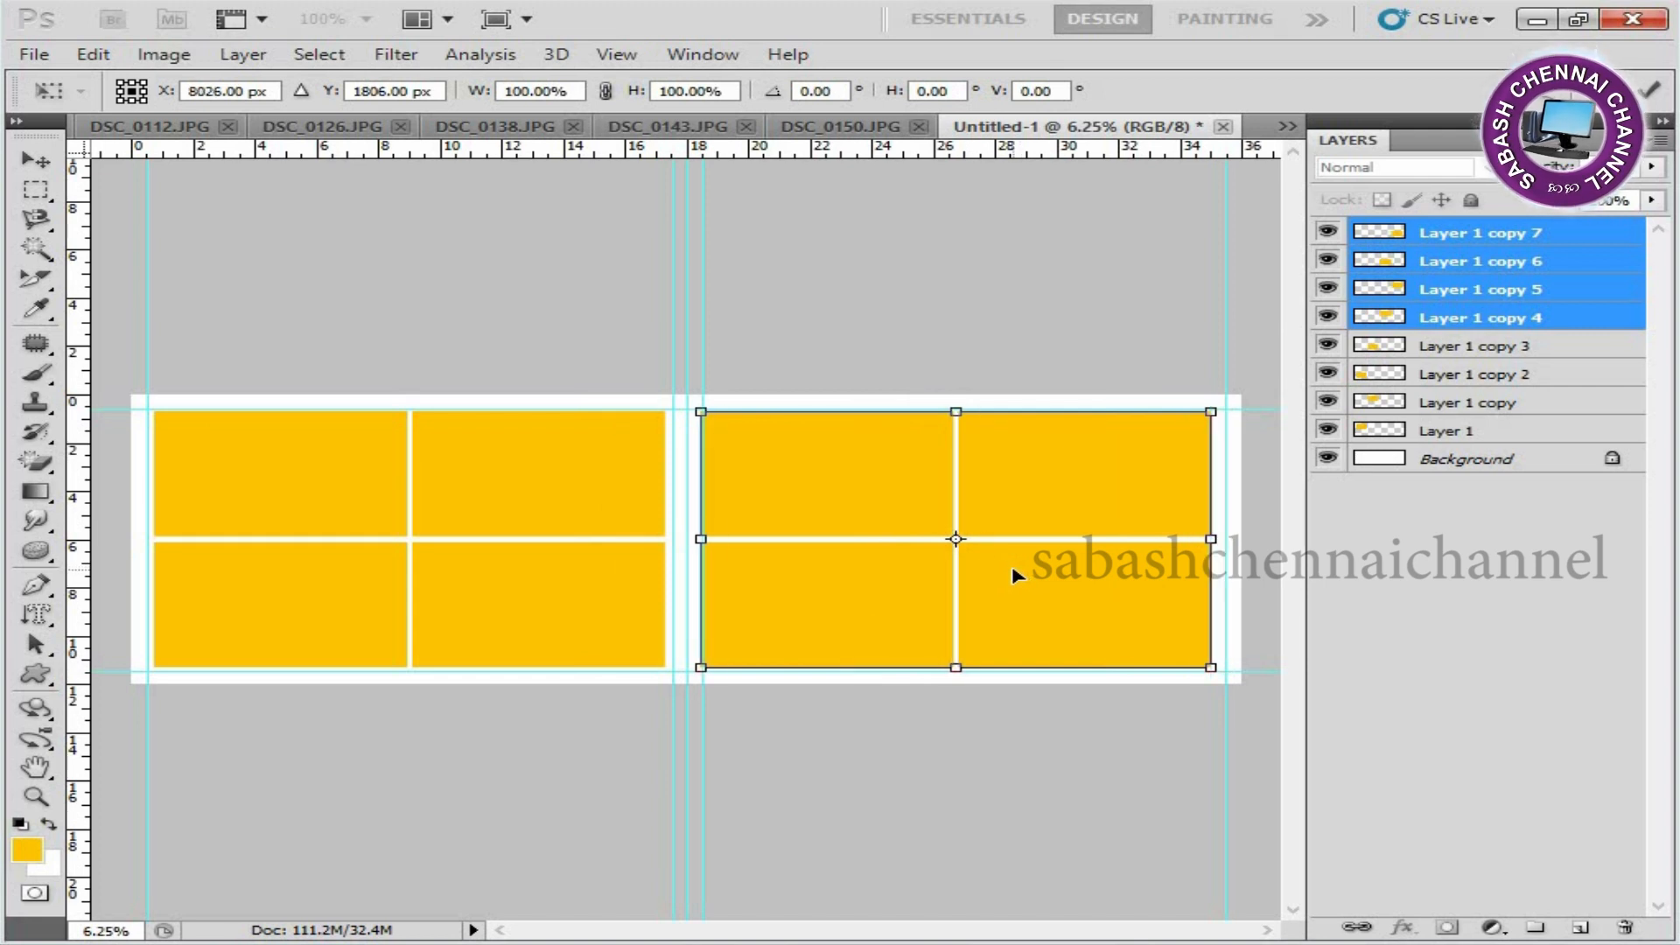
key(Right)
key(Right)
key(Right)
key(Right)
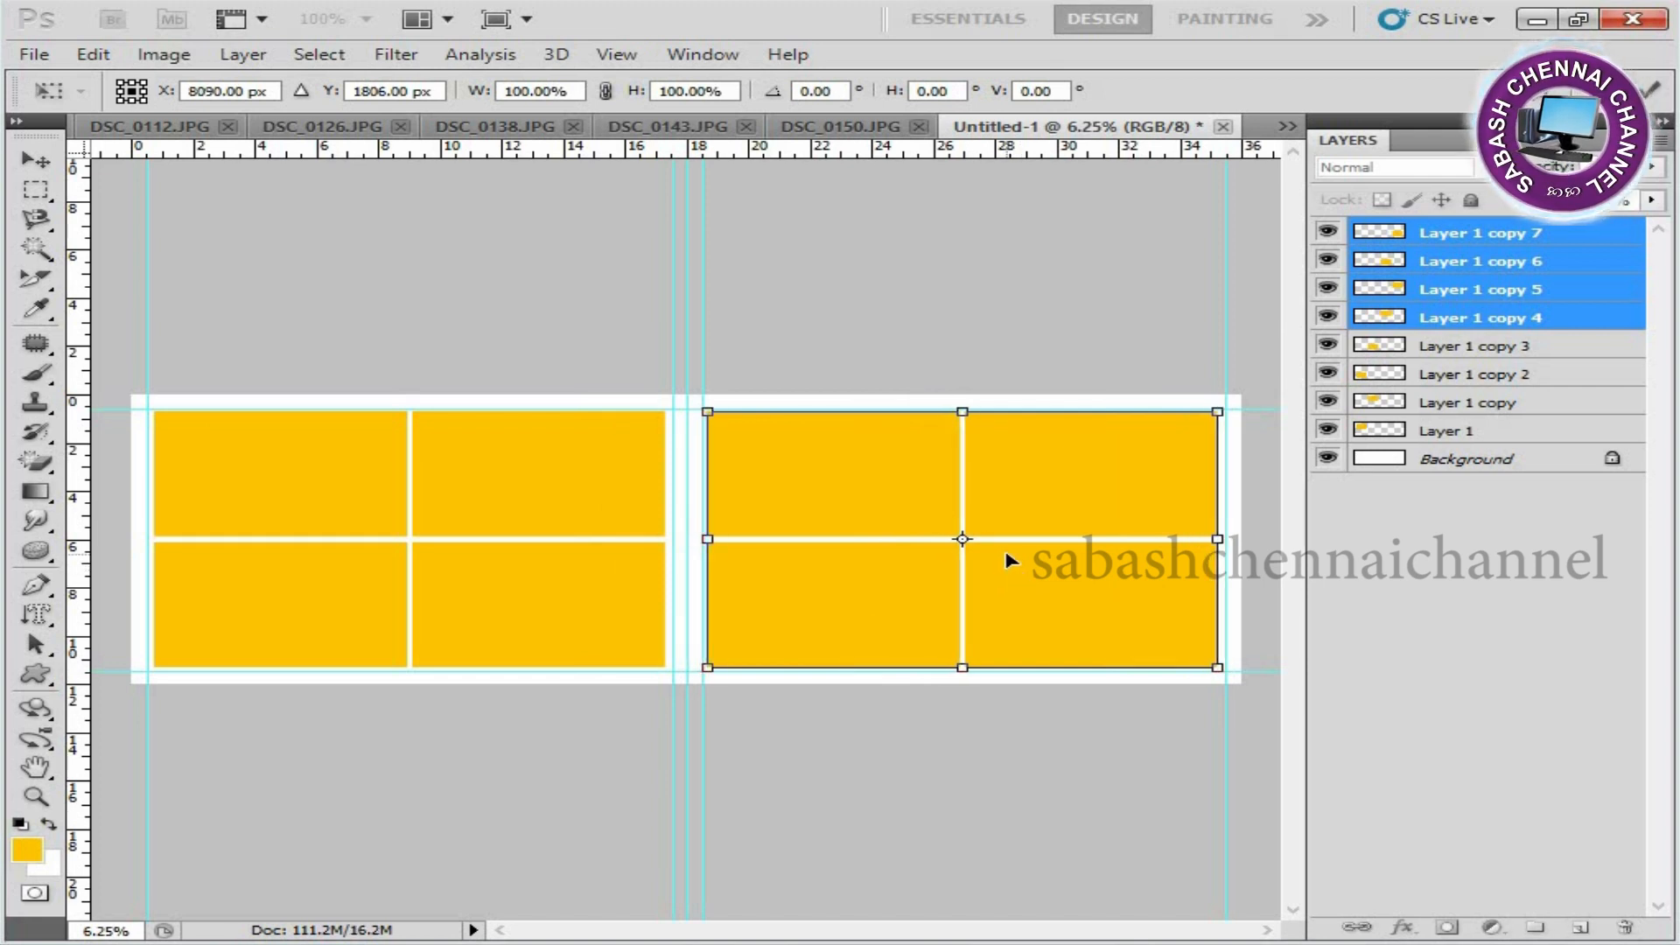
key(Return)
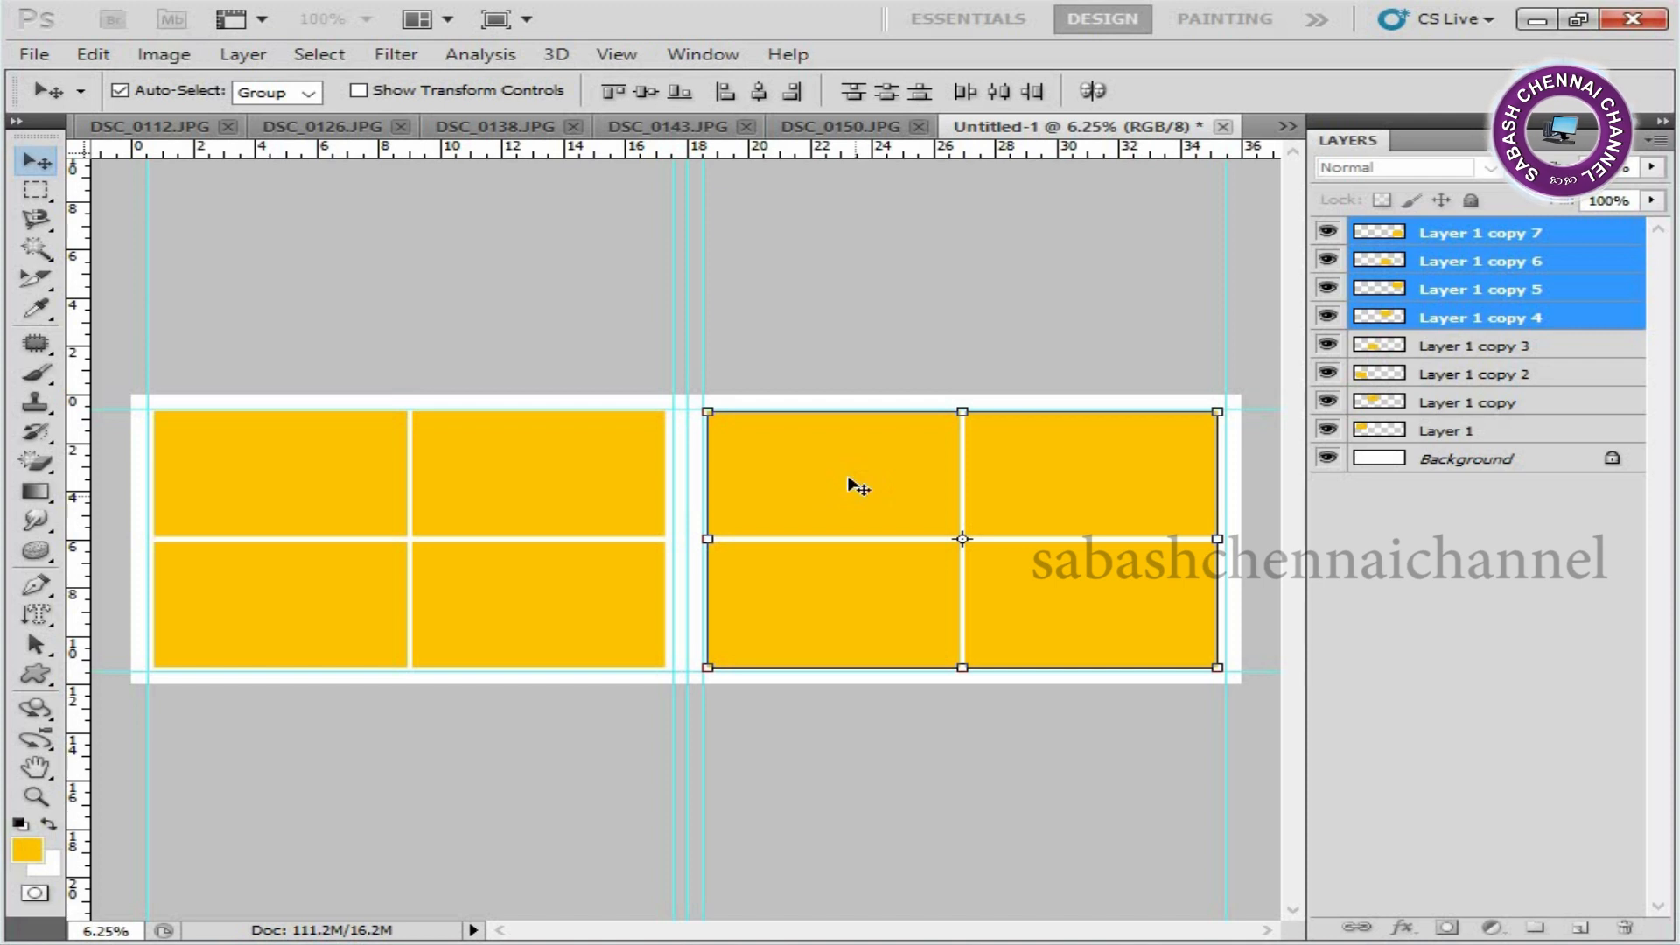
Hide Layer 1 copy 4, the upper-left rectangle on the right page.
right_click(857, 468)
click(919, 478)
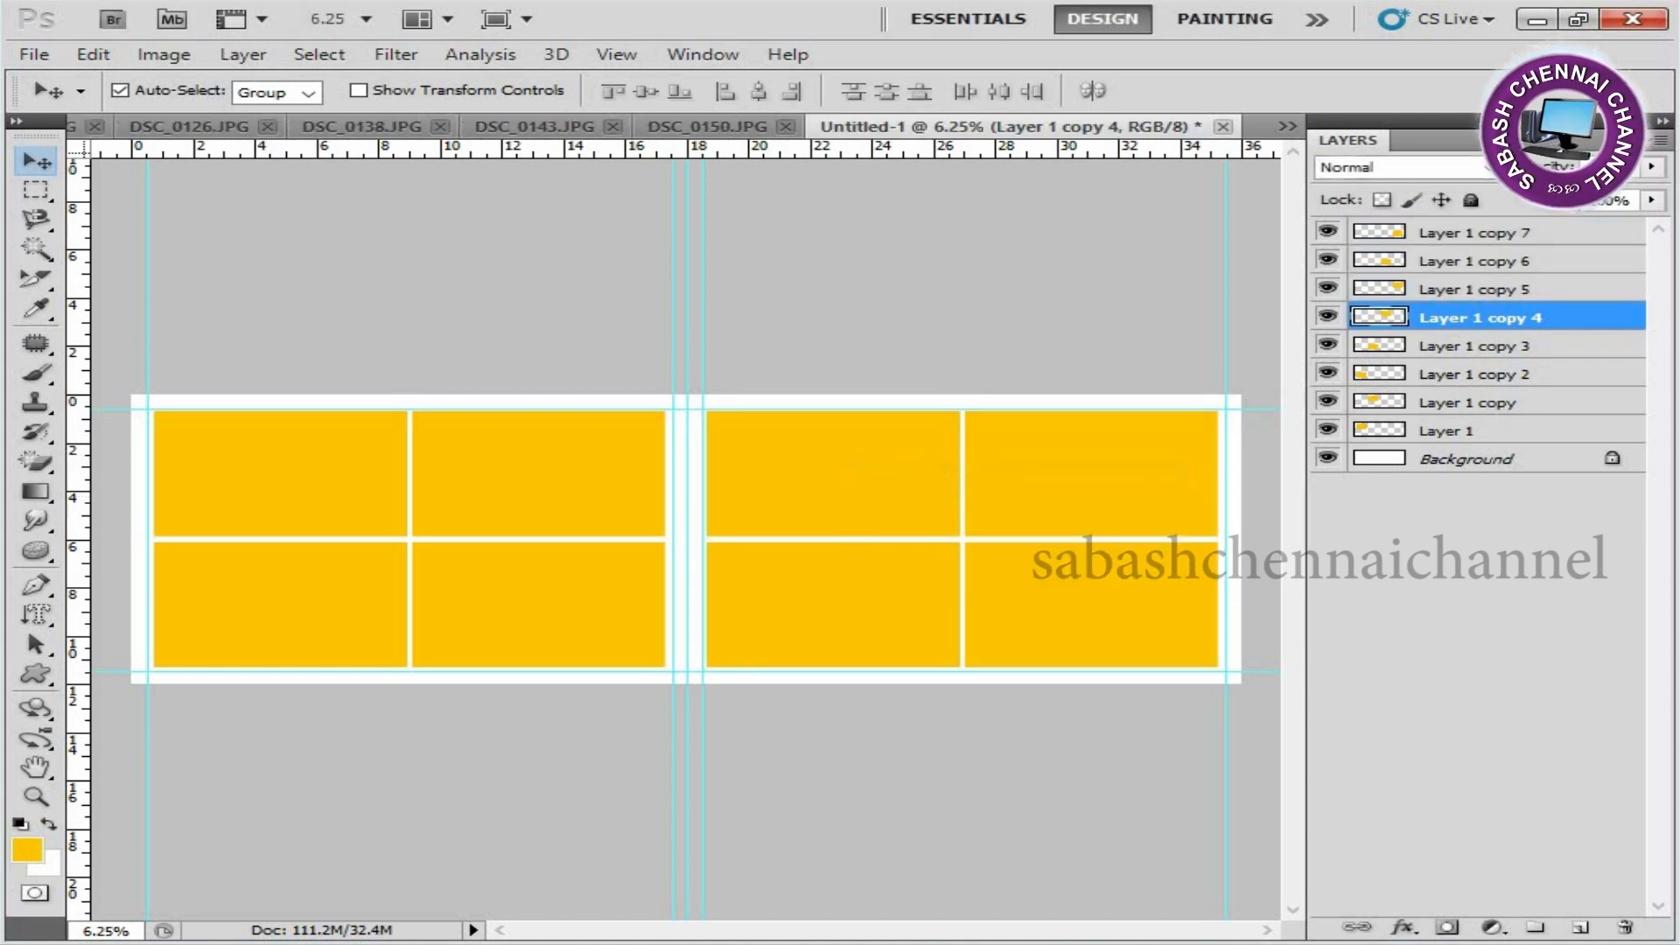
click(1329, 315)
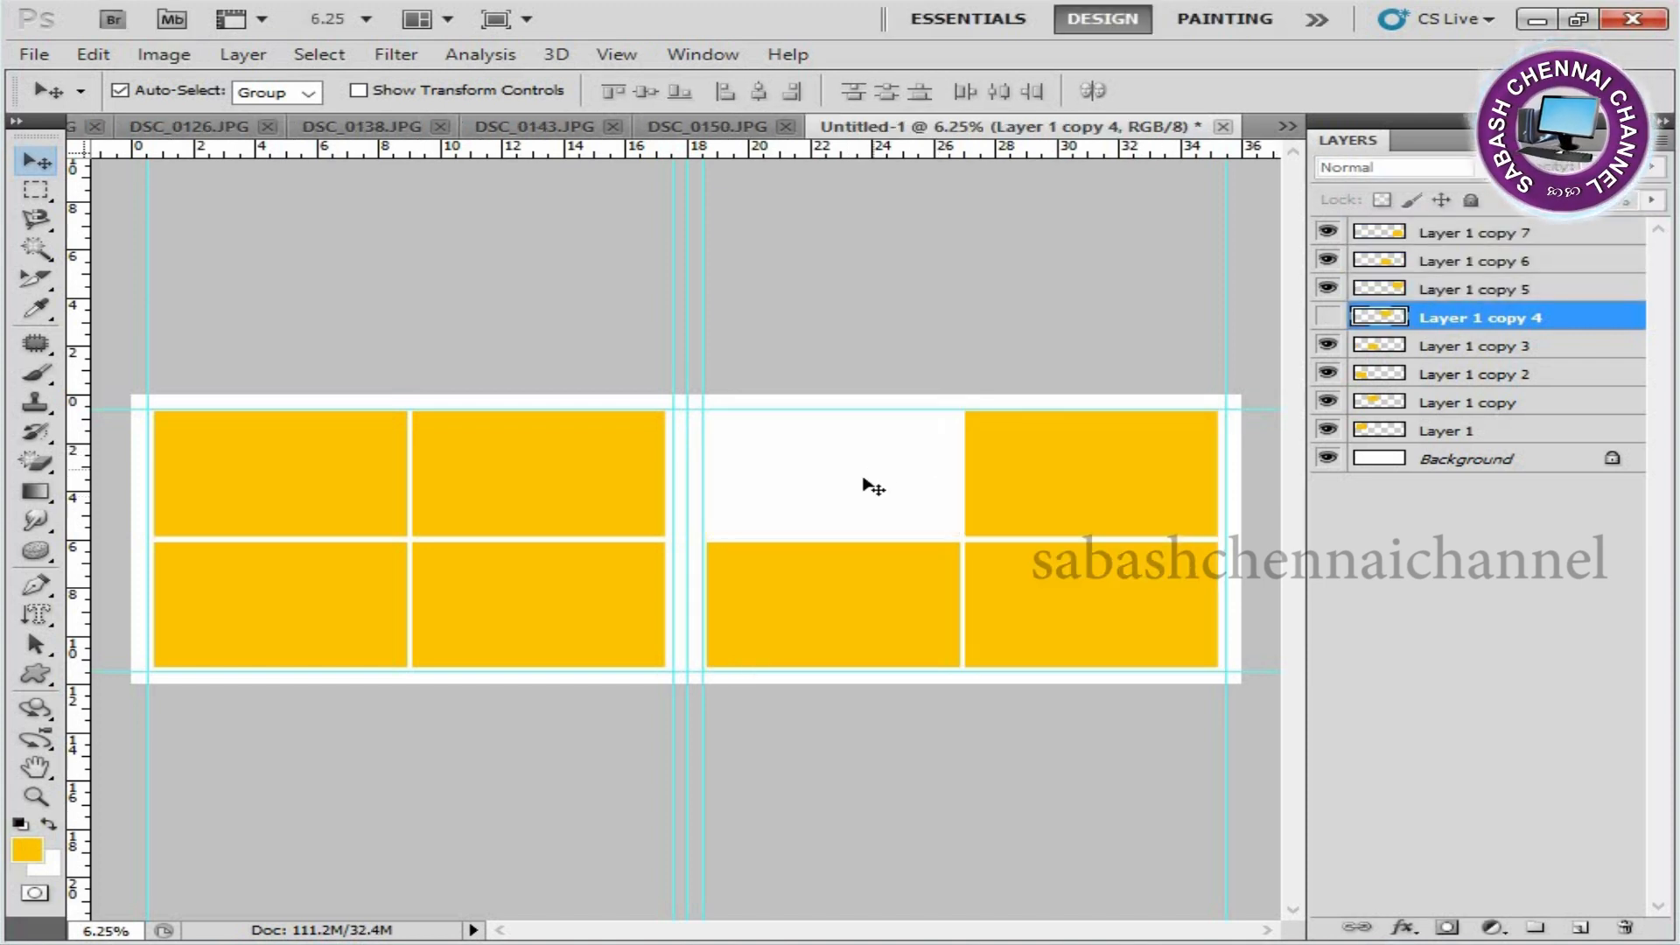
Rotate the right page's lower-left rectangle, Layer 1 copy 6, by 90° and enlarge it proportionally to span the height between the horizontal guides.
right_click(843, 598)
click(910, 602)
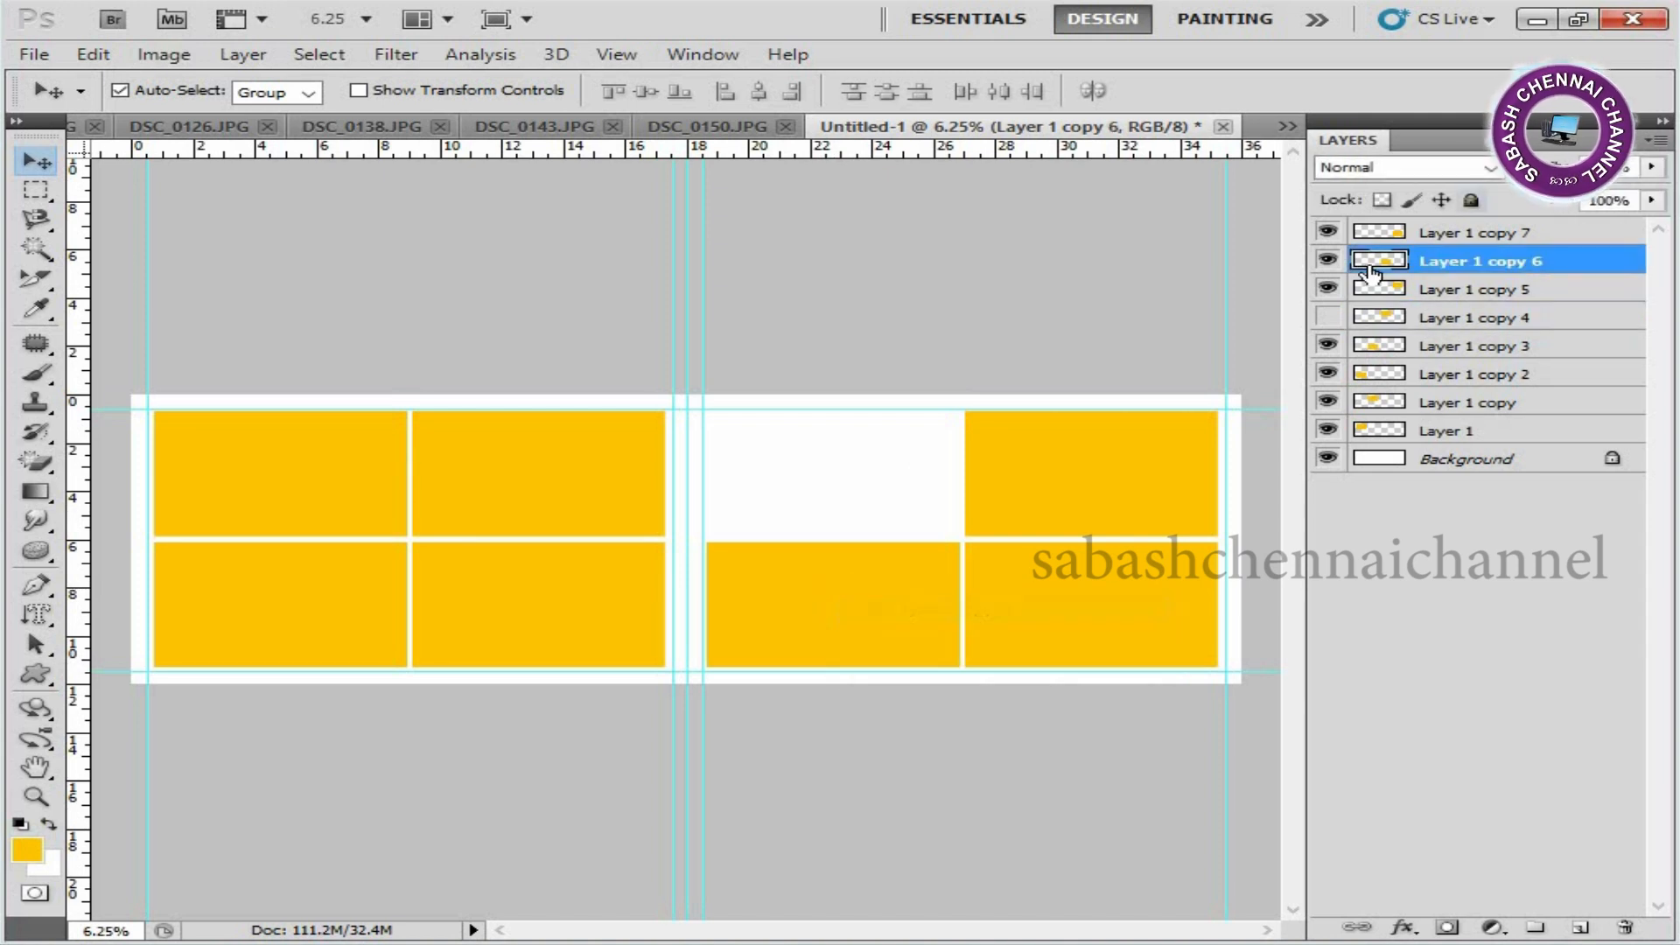
key(ctrl+t)
right_click(830, 581)
click(910, 458)
drag(886, 619, 928, 669)
key(Return)
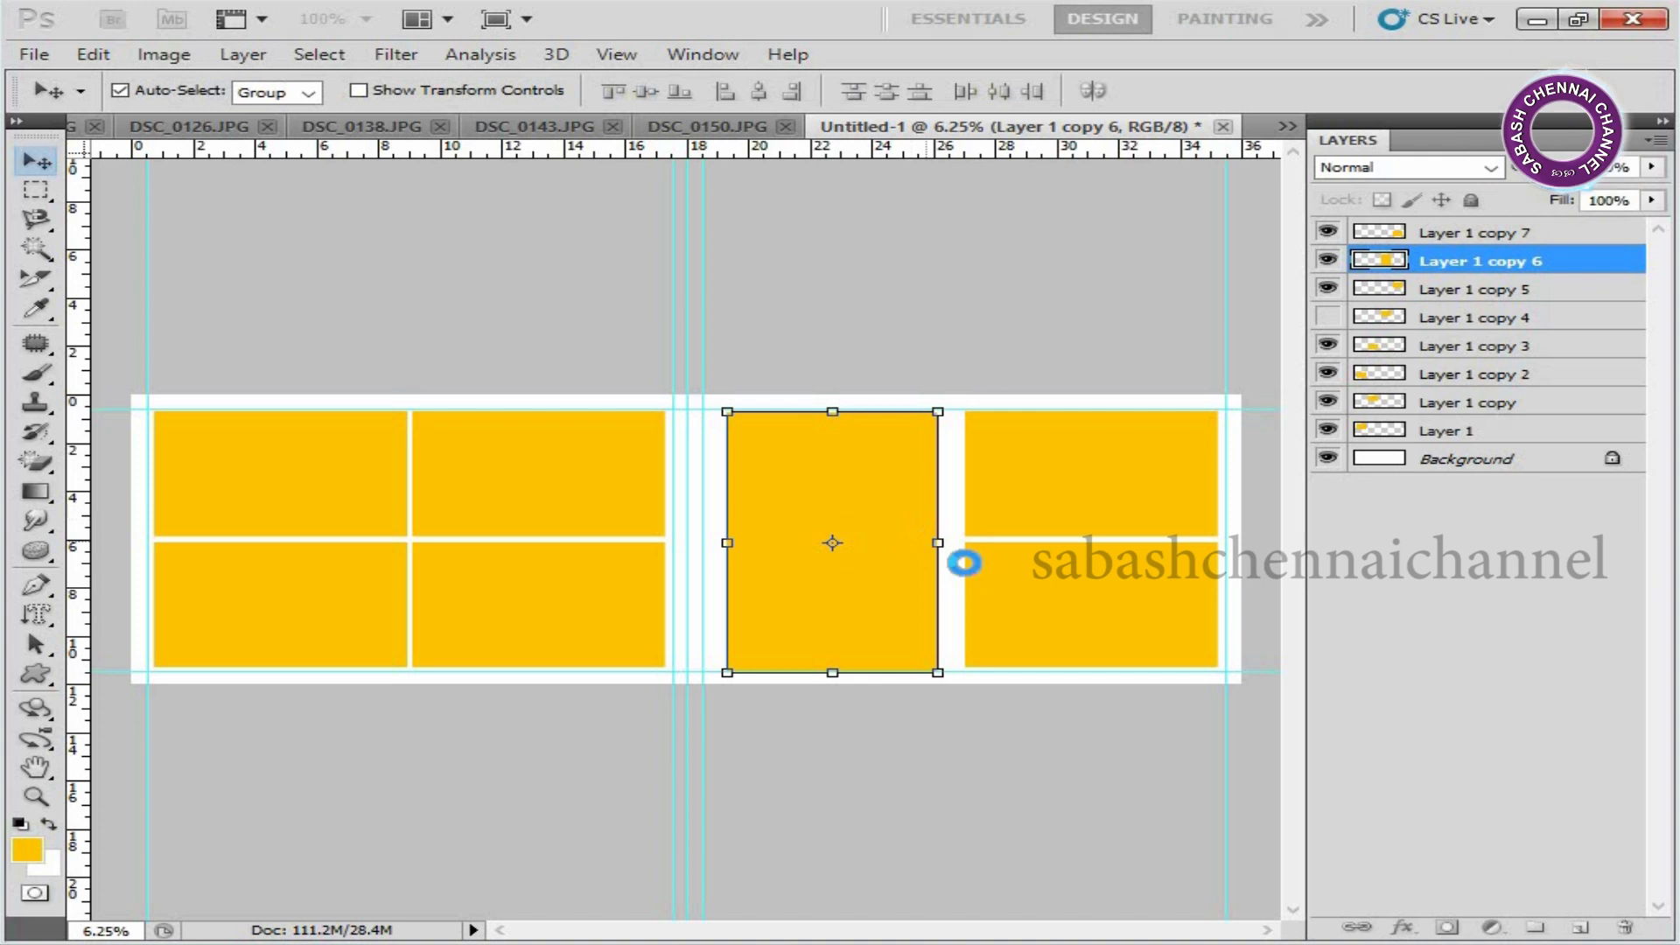
Cut the entire image out of DSC_0150.JPG and close that file without saving.
click(687, 128)
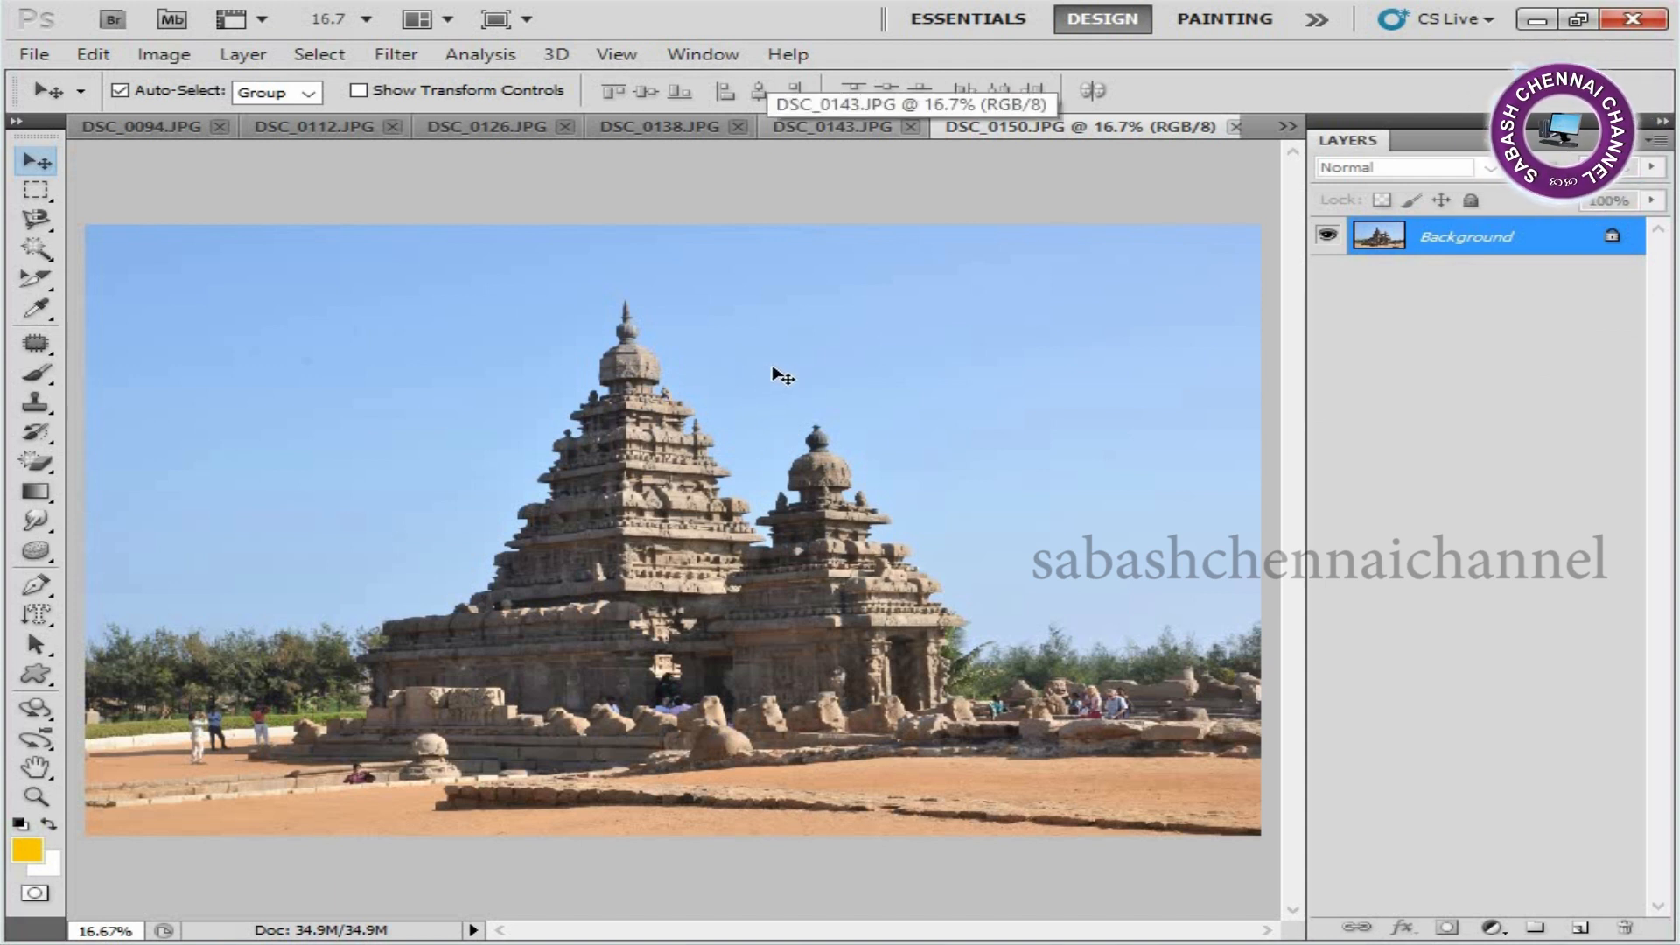
key(ctrl+a)
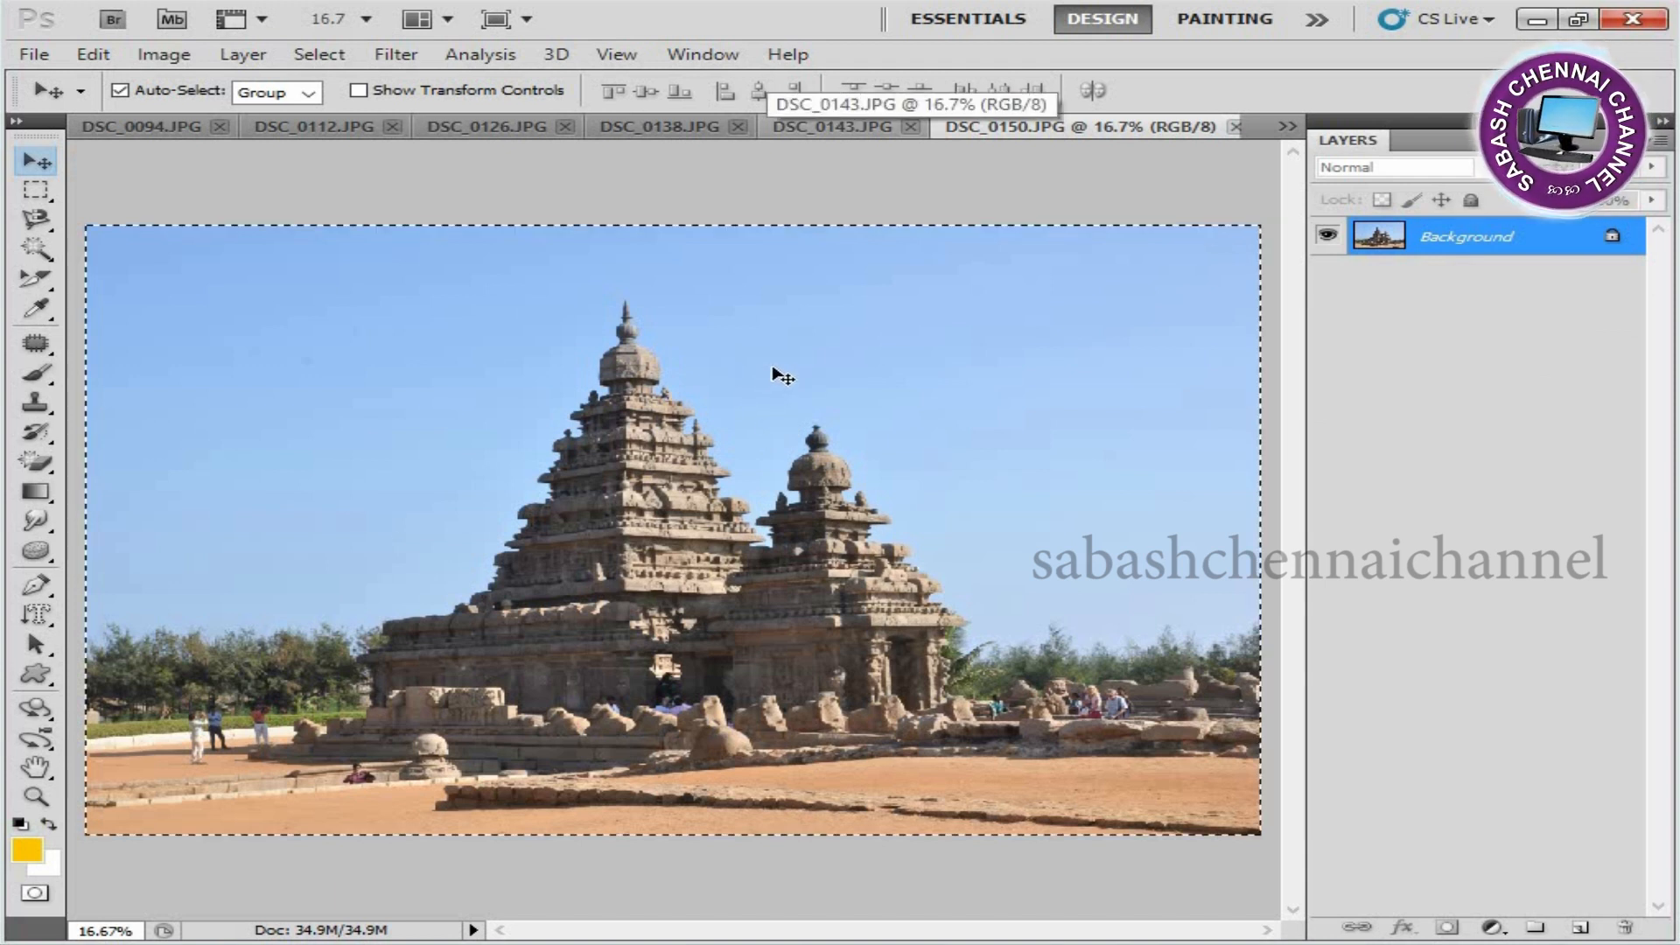
key(ctrl+x)
key(ctrl+w)
click(858, 380)
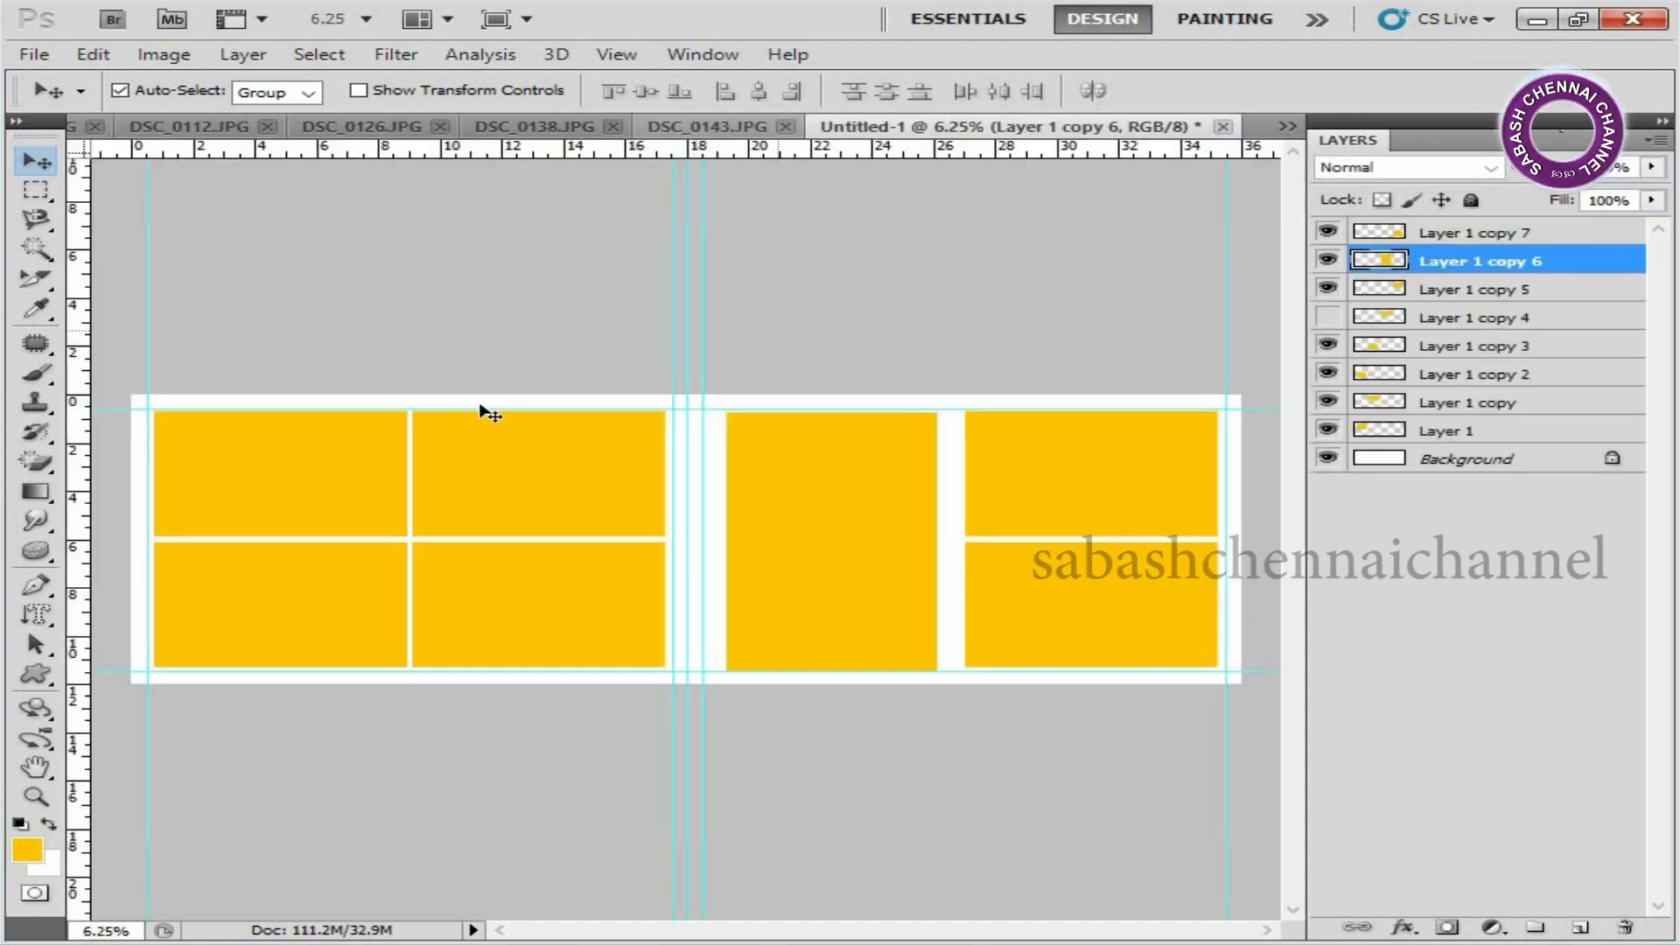
Paste the temple photo above Layer 1 and clip it to the left page's upper-left rectangle.
right_click(330, 455)
click(378, 460)
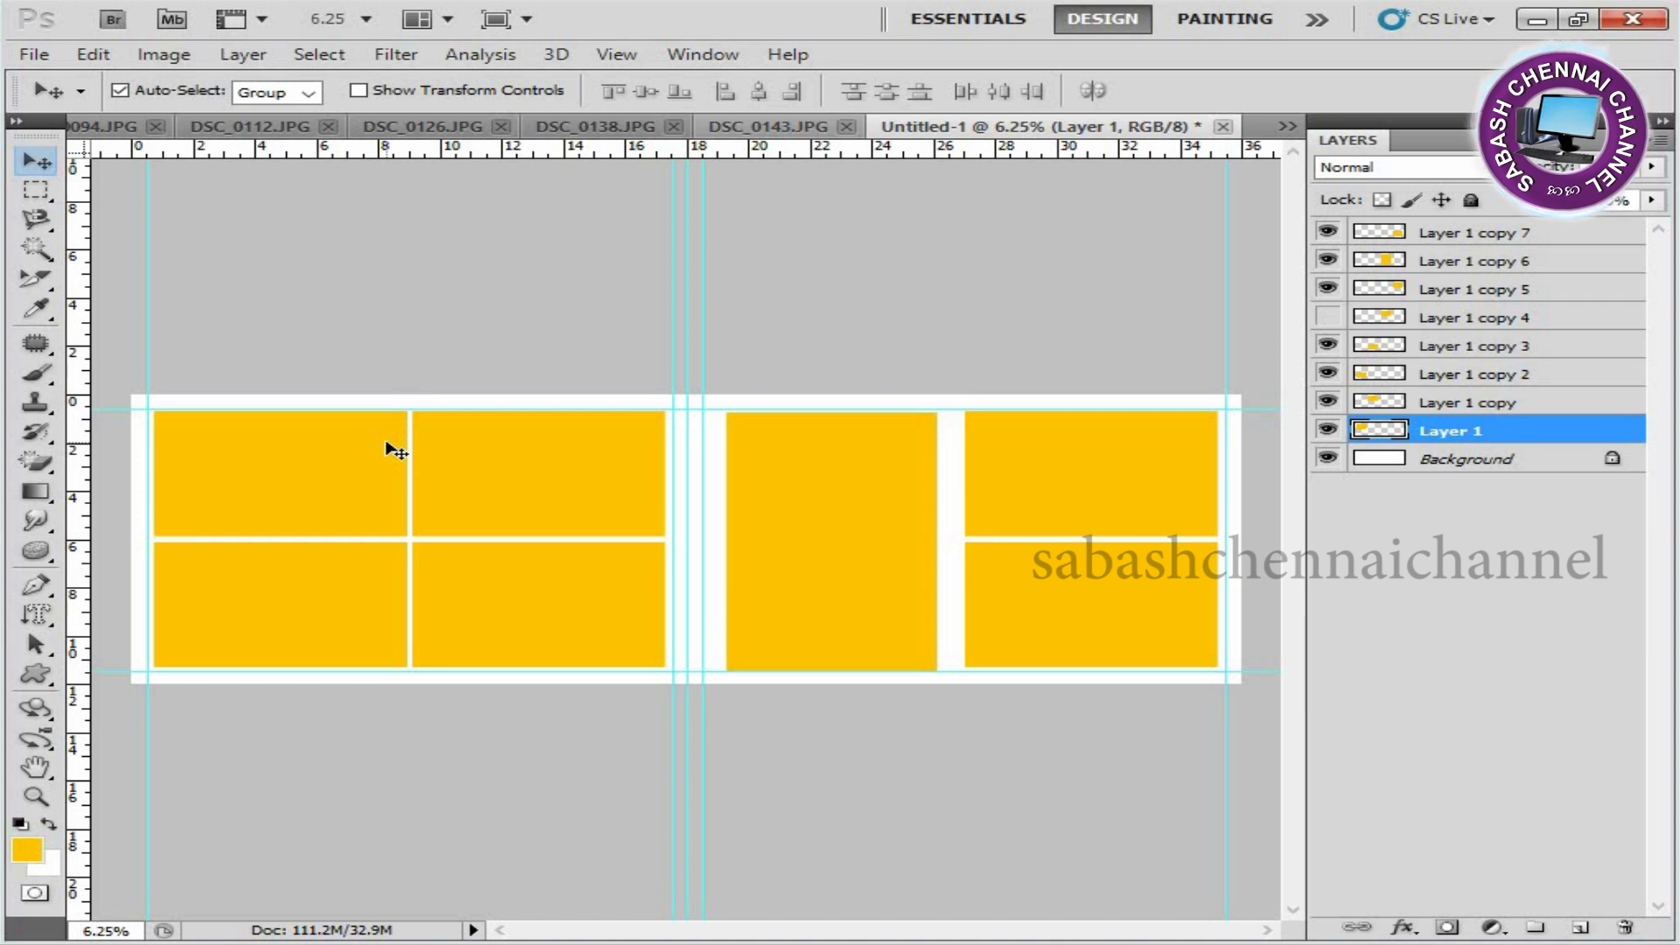
key(ctrl+v)
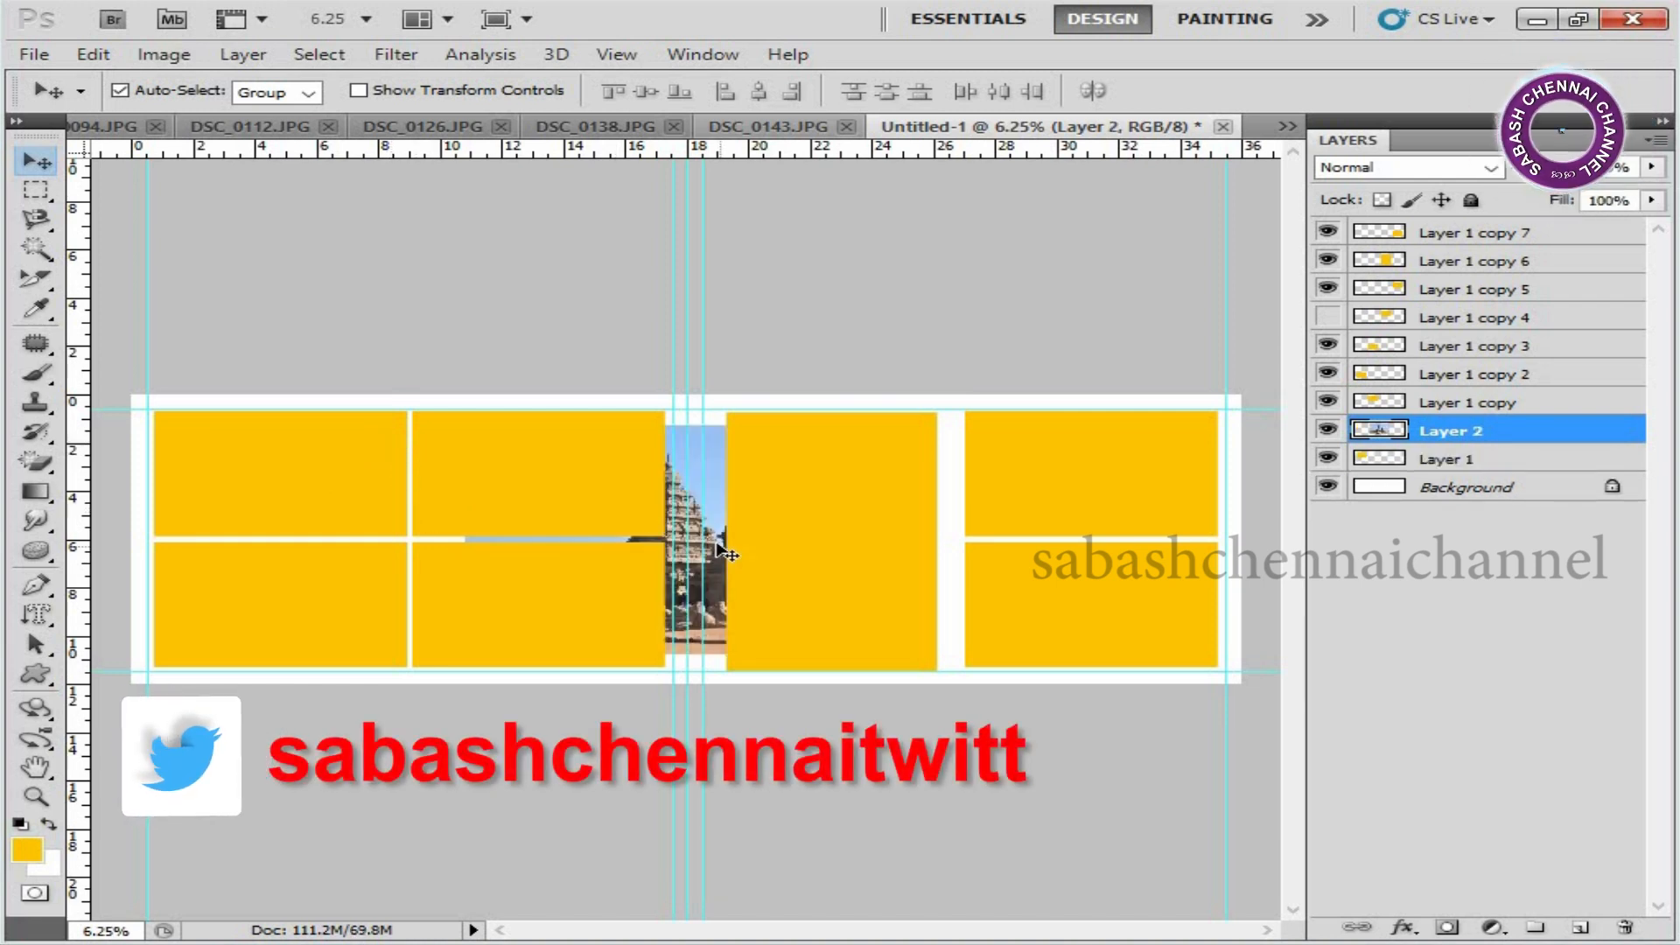
alt+click(1513, 444)
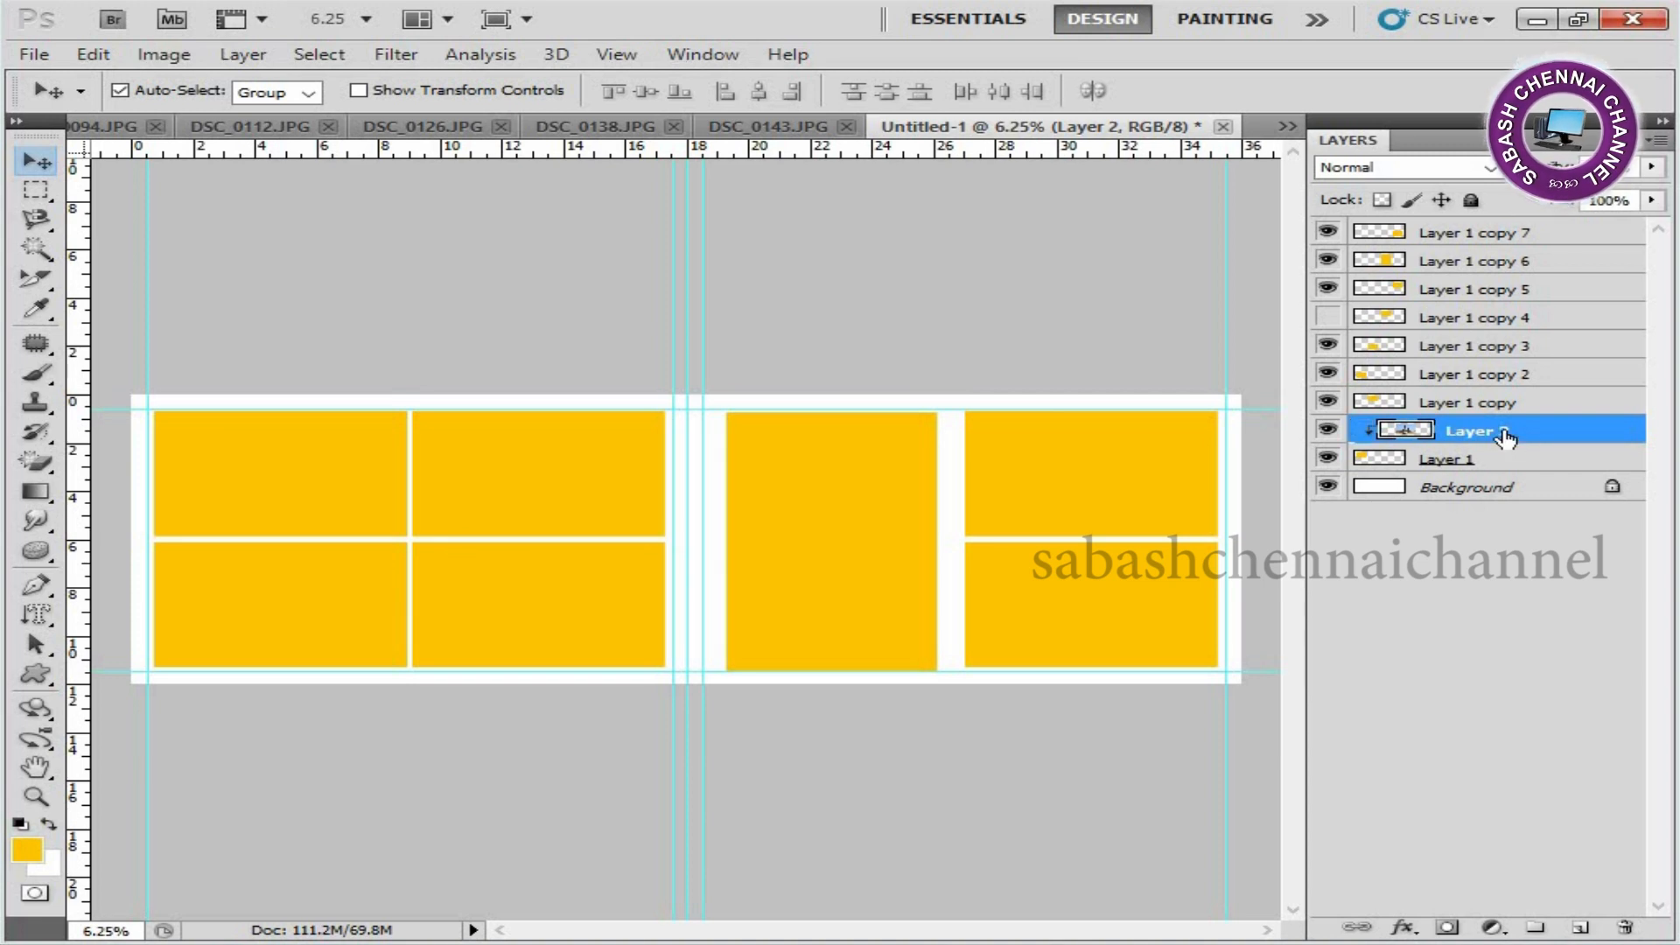
Scale the clipped temple photo proportionally to about 64% and position it to fill the upper-left placeholder.
key(ctrl+t)
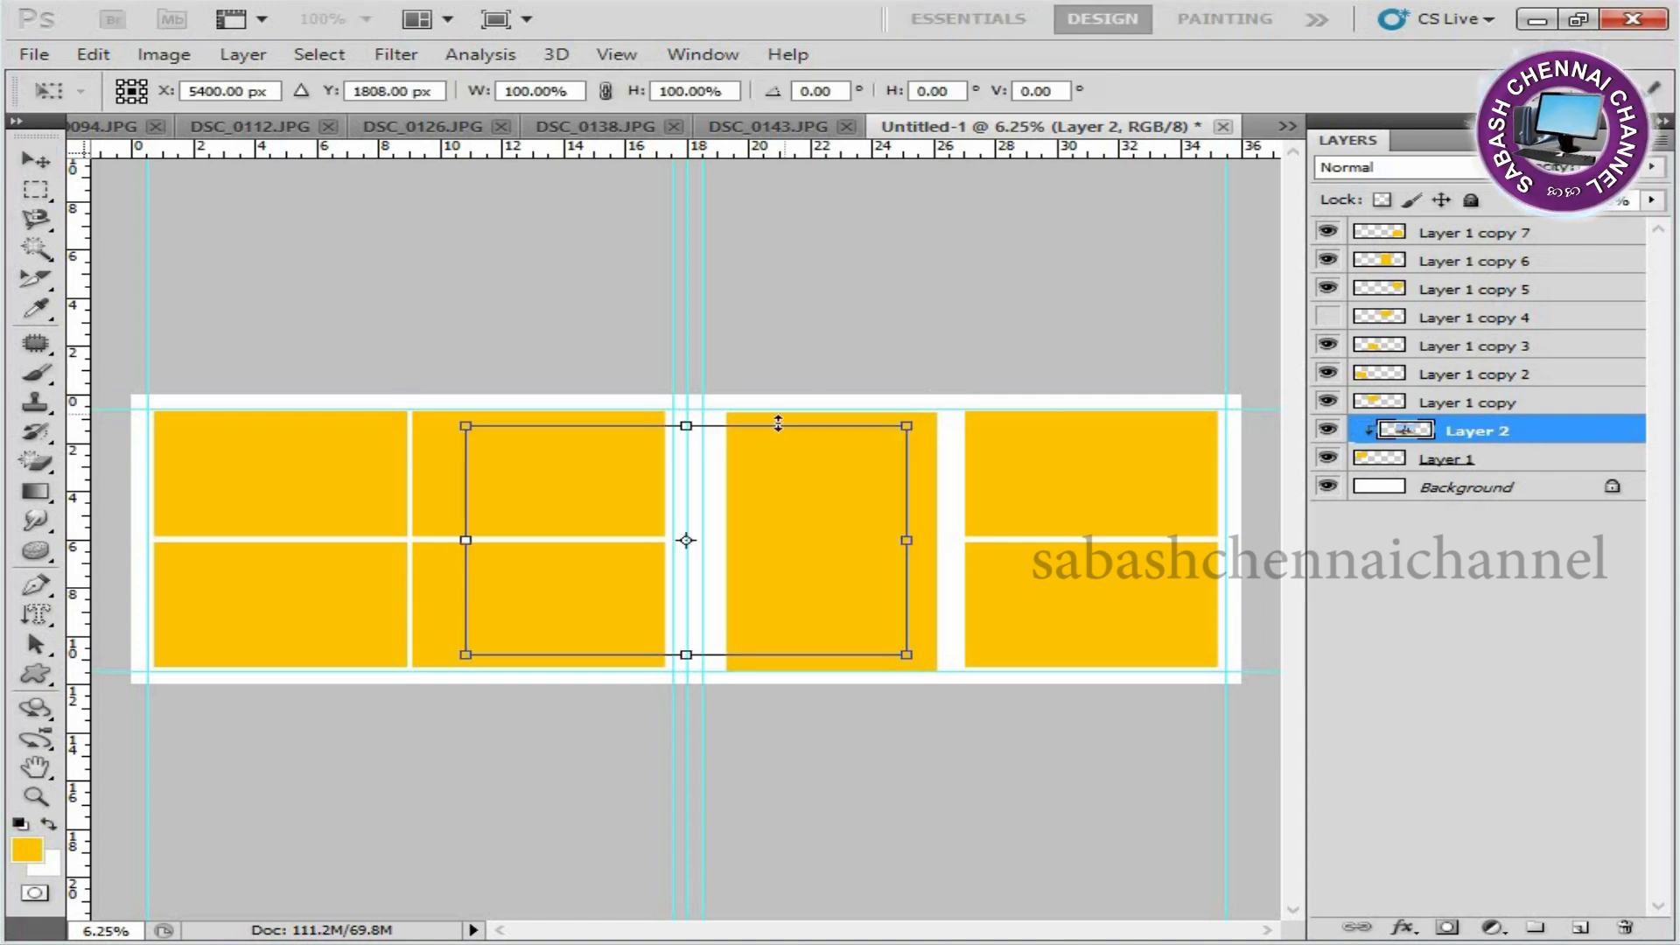
drag(851, 585, 383, 514)
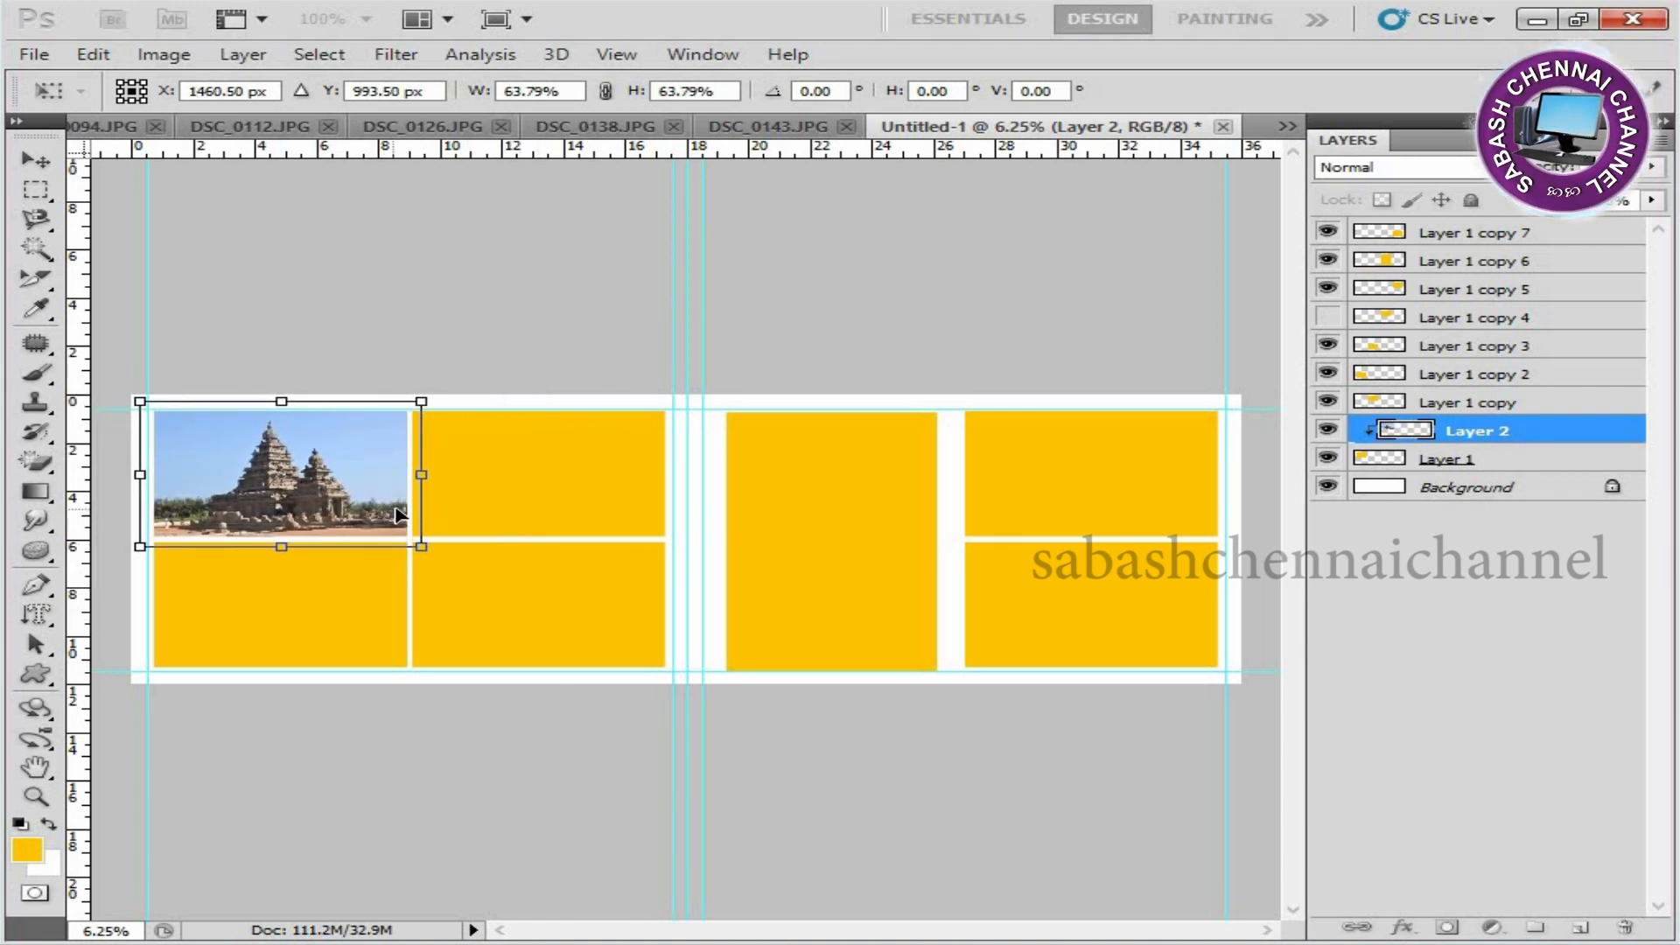
key(Return)
Cut the image out of DSC_0143.JPG for the left page's upper-right placeholder and close that file without saving.
right_click(487, 458)
click(573, 474)
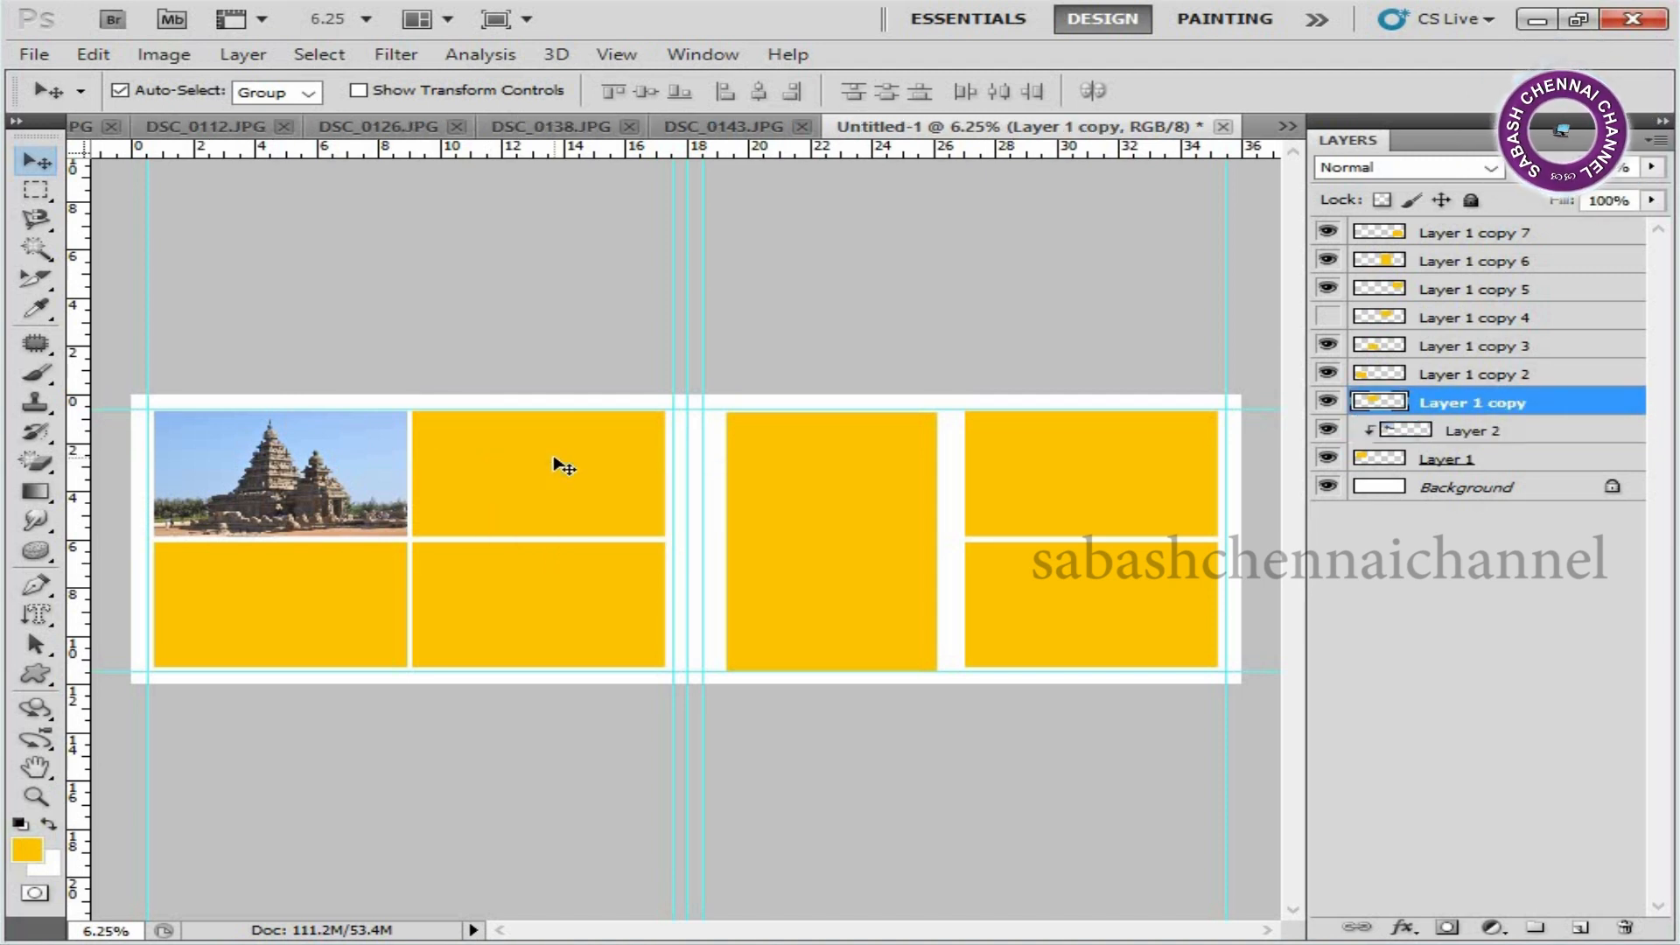
click(722, 126)
key(ctrl+x)
key(ctrl+w)
click(853, 389)
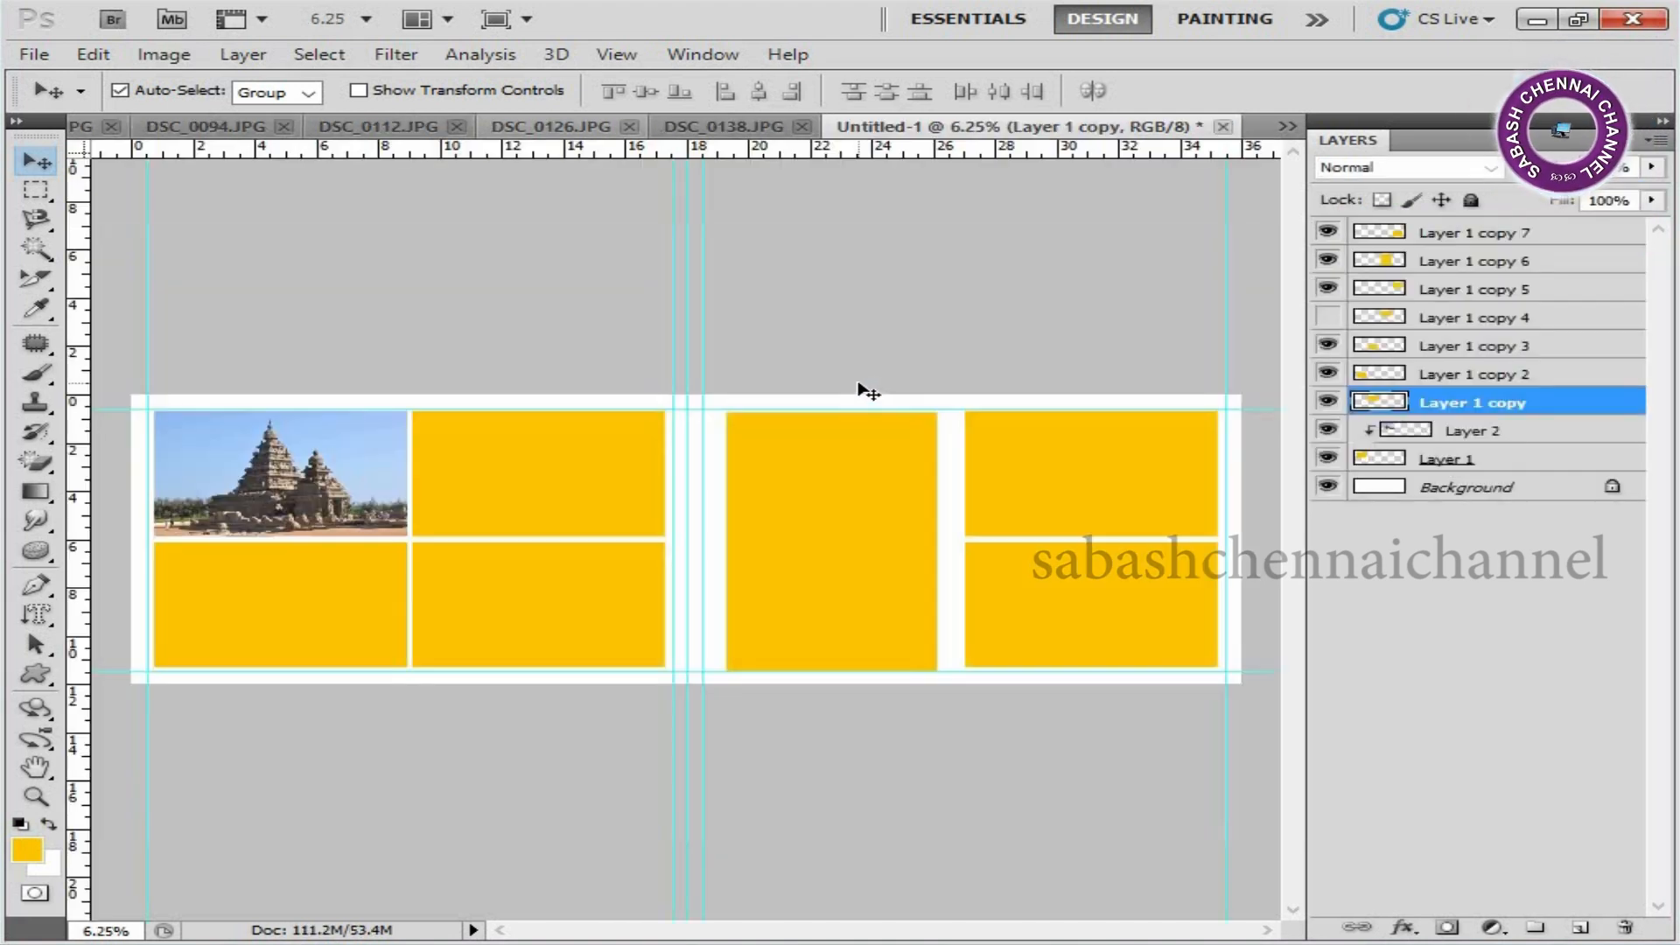
Paste the sea photo above Layer 1 copy and clip it to the left page's upper-right rectangle.
right_click(581, 443)
click(582, 448)
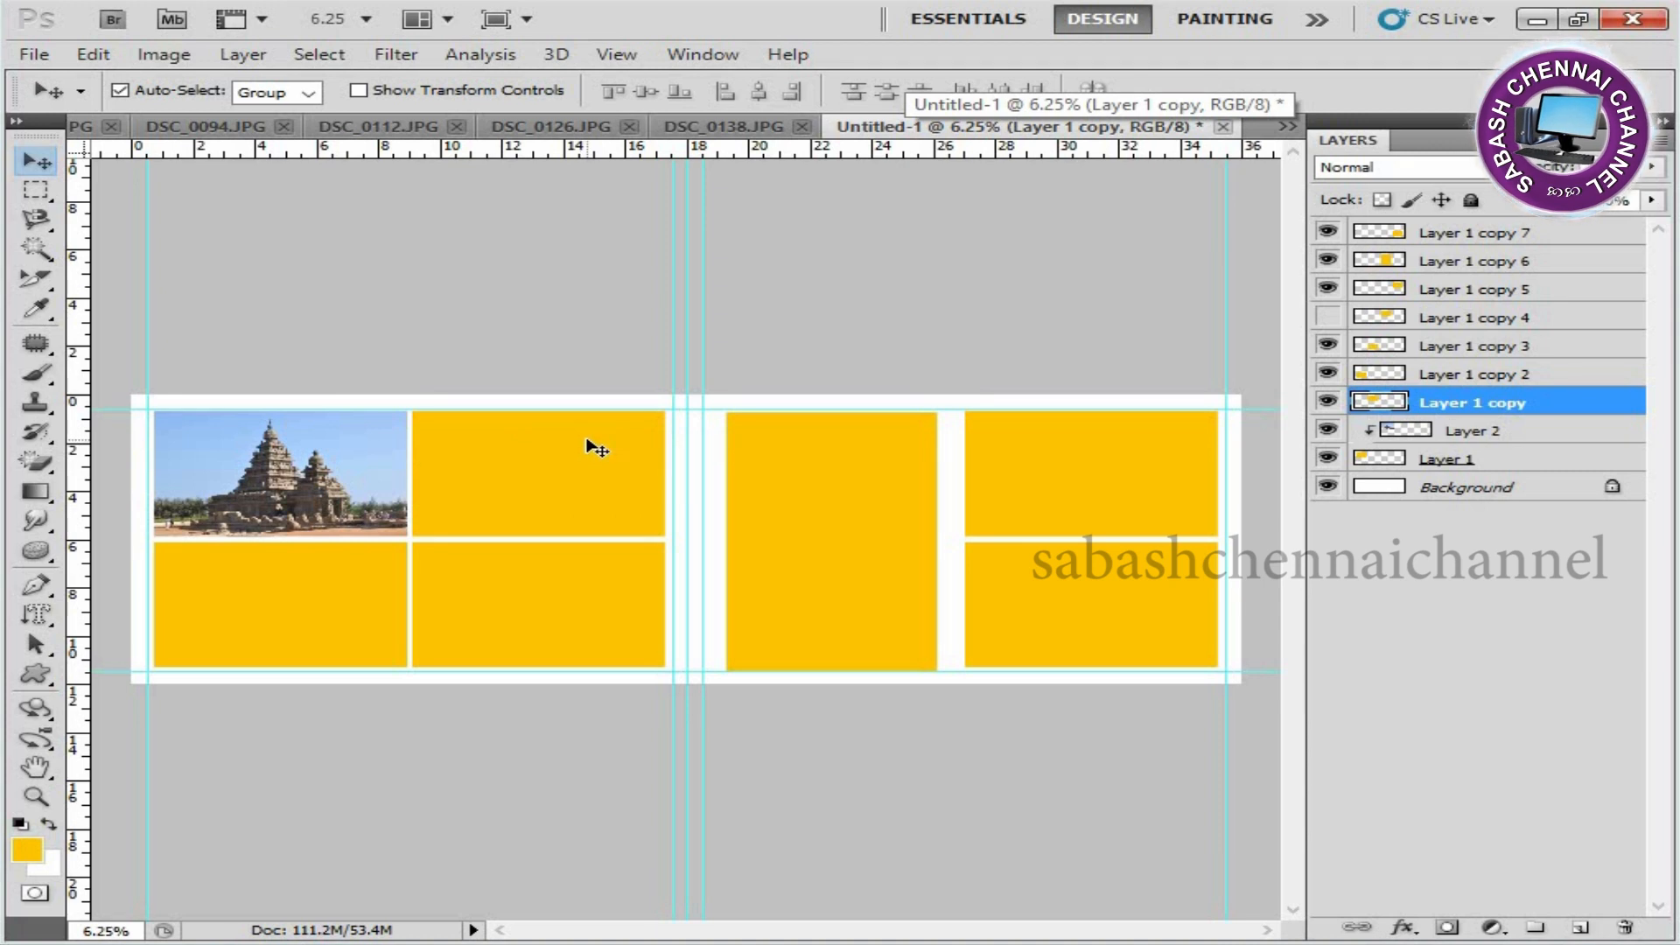
drag(595, 448, 589, 439)
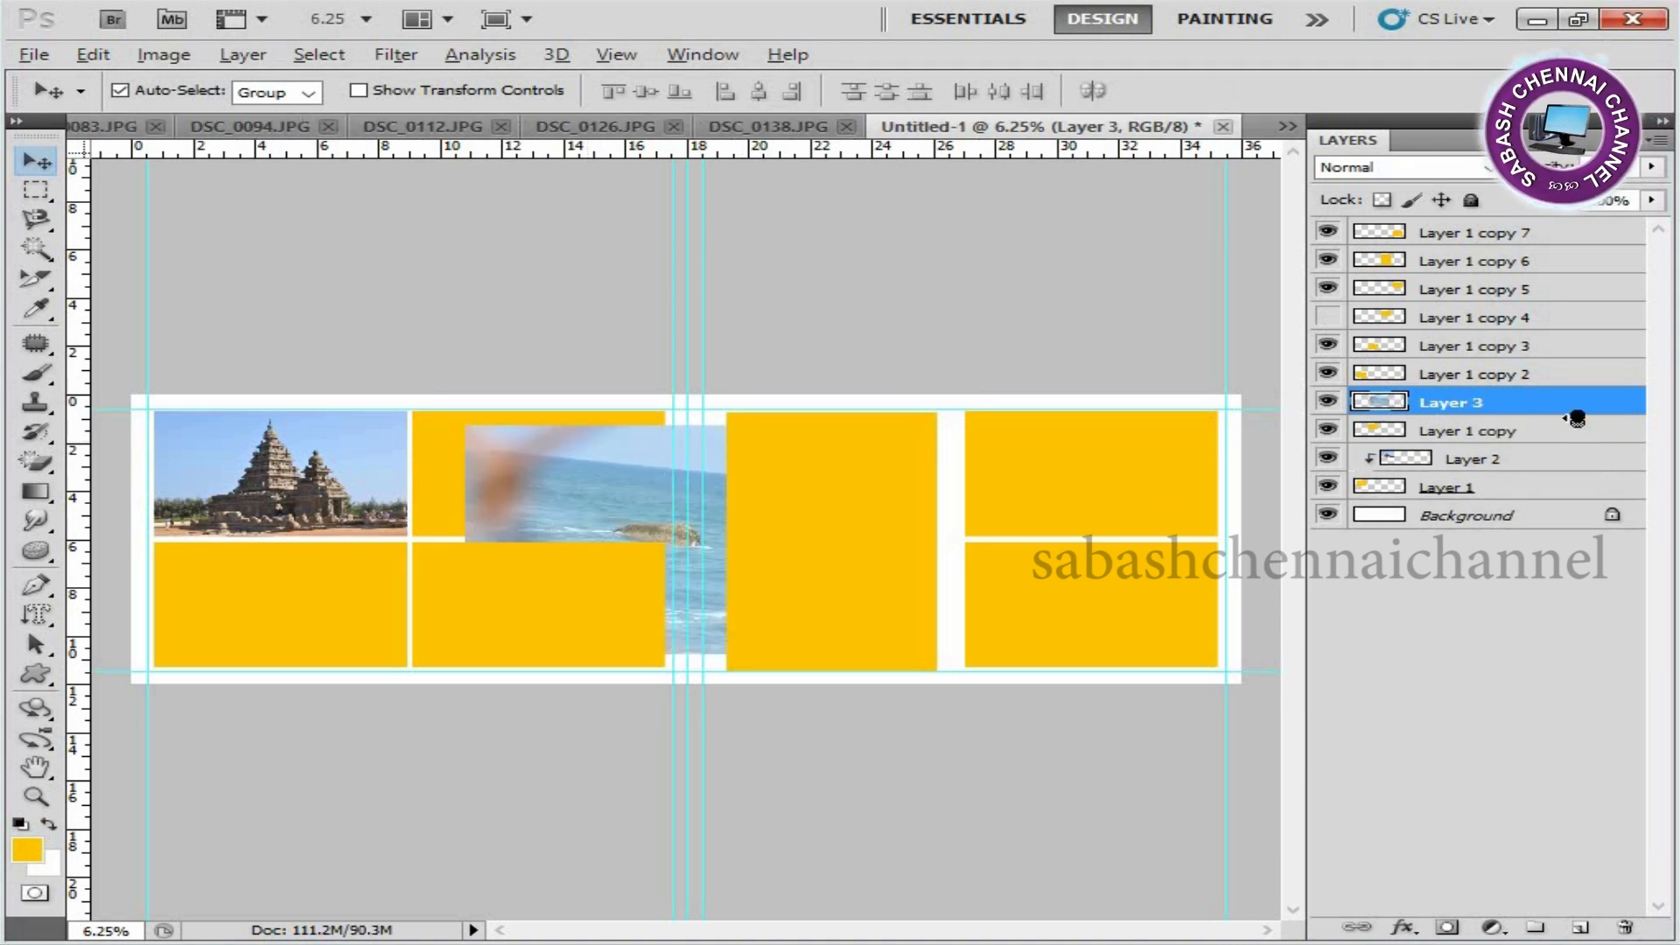
alt+click(1575, 417)
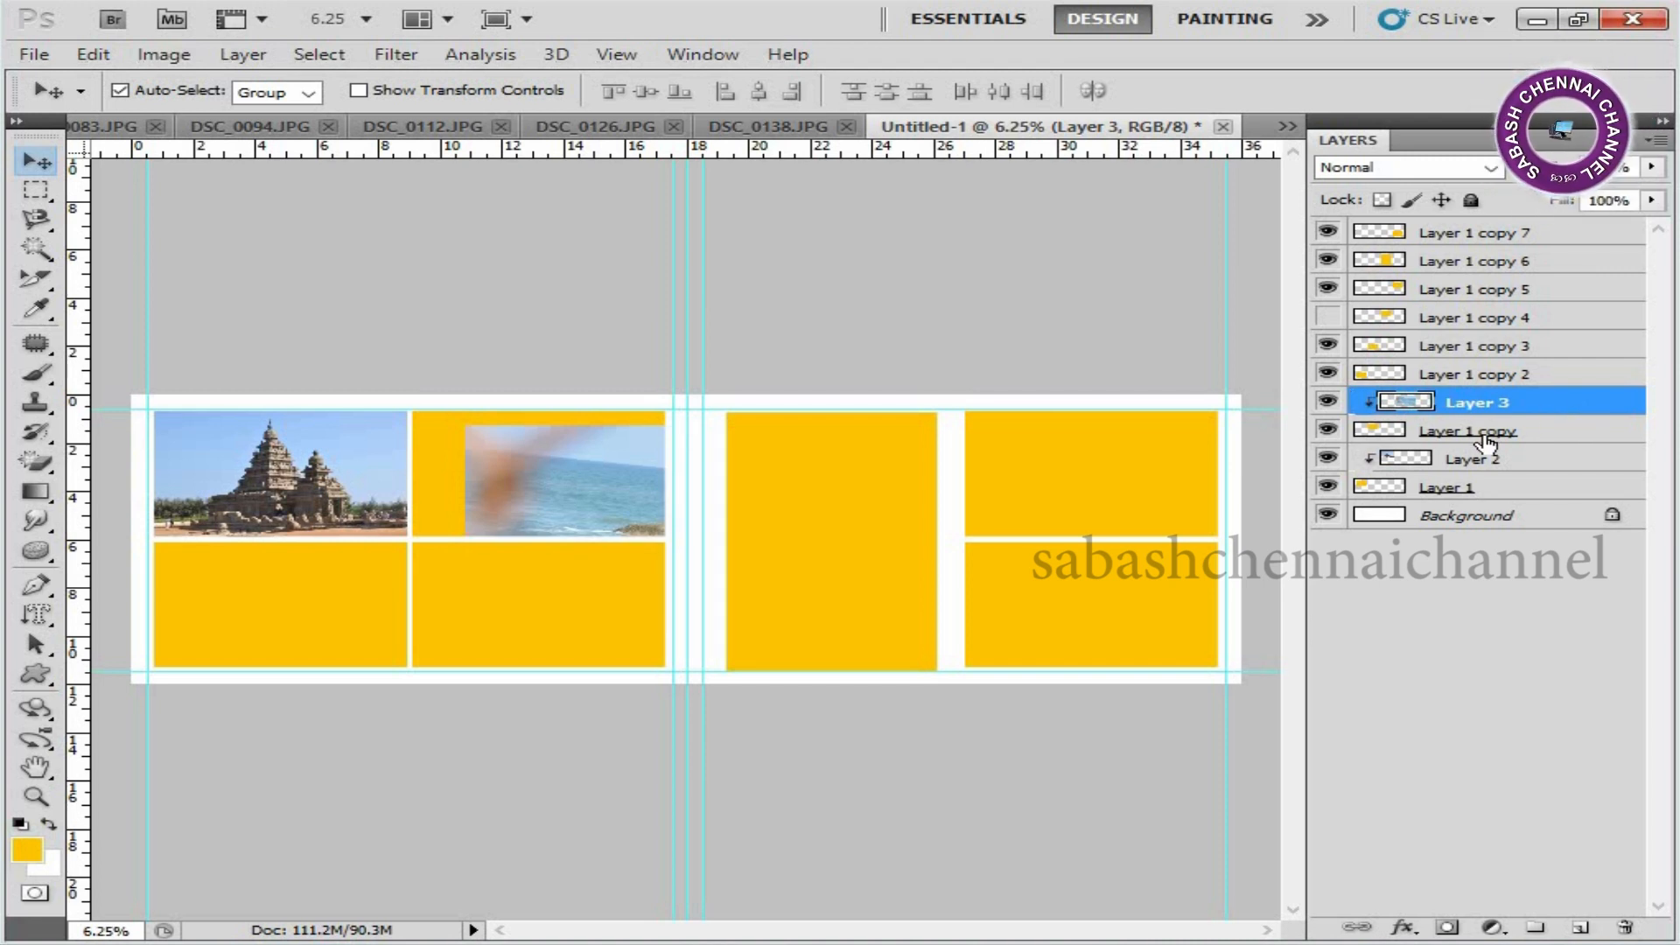
Move the clipped sea photo so it fills its placeholder with the rock near the centre.
key(ctrl+t)
drag(837, 481, 644, 481)
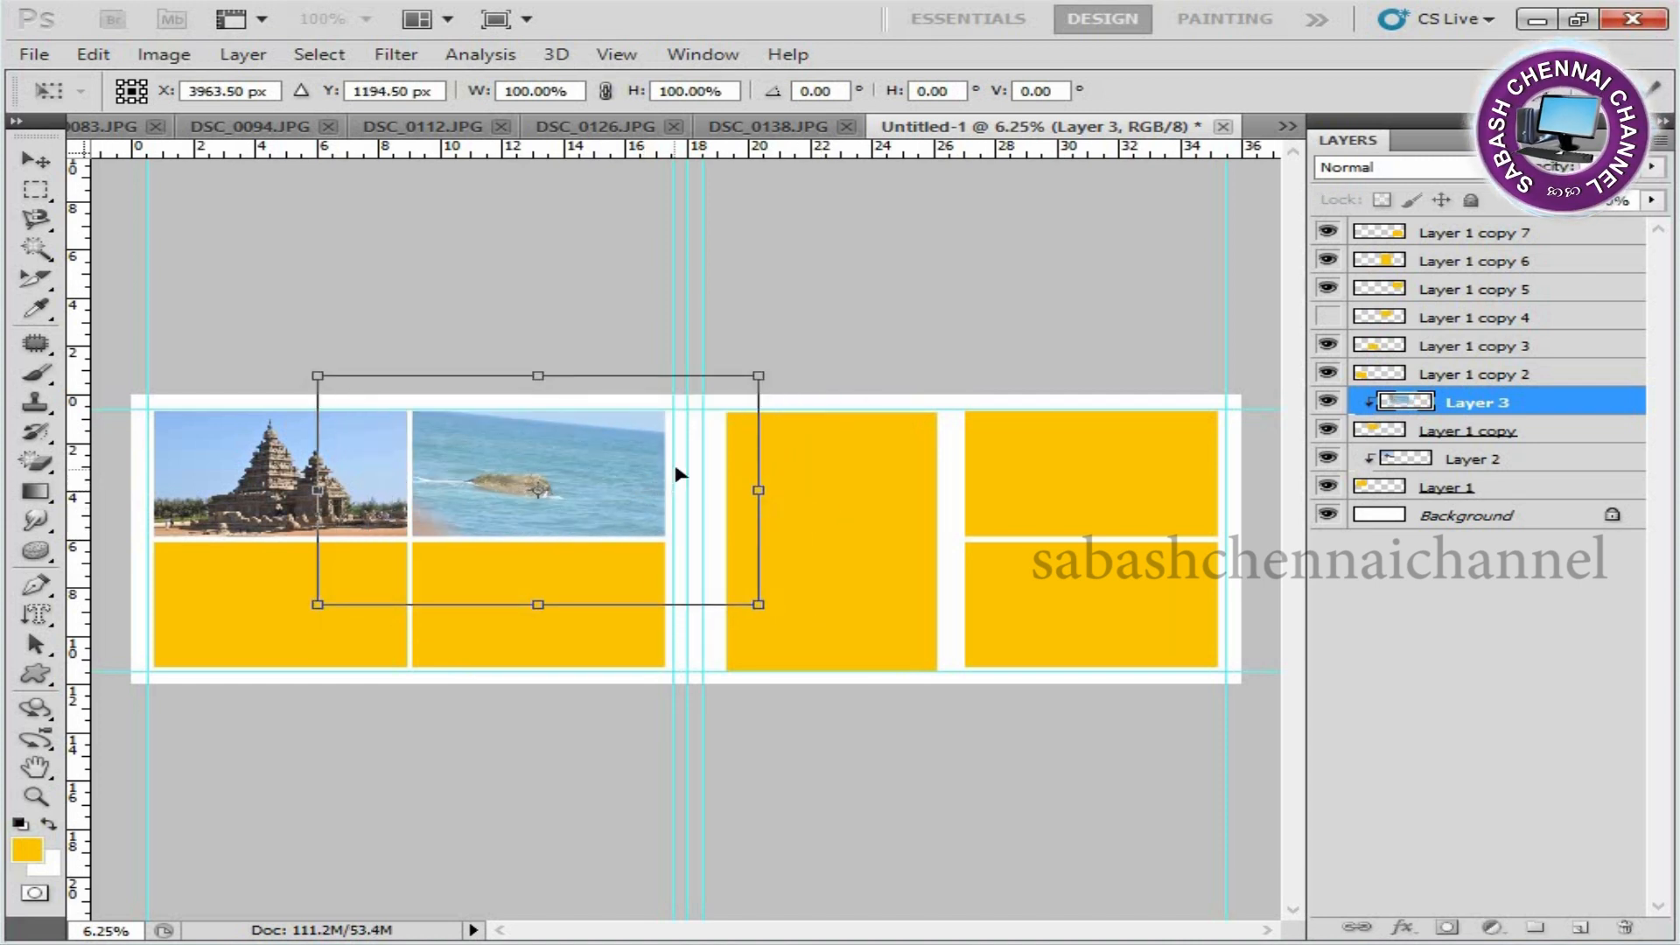
key(Return)
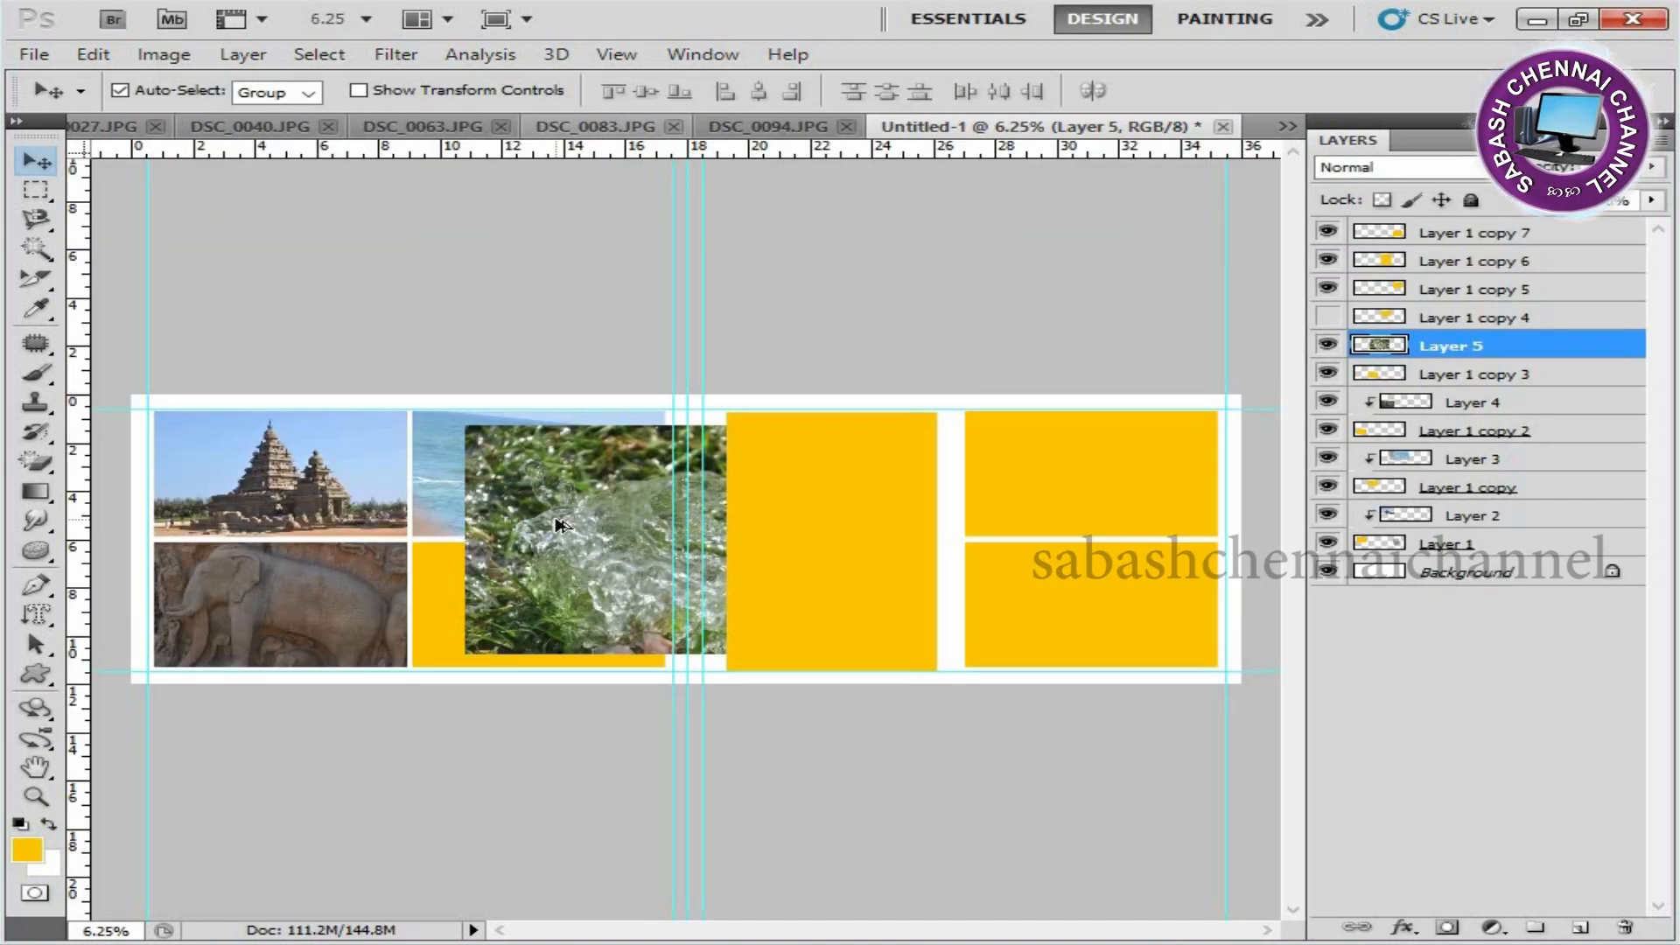
Clip the water-and-grass photo to Layer 1 copy 3, scale it to about 59%, and fit it over the left page's lower-right placeholder.
key(ctrl+alt+g)
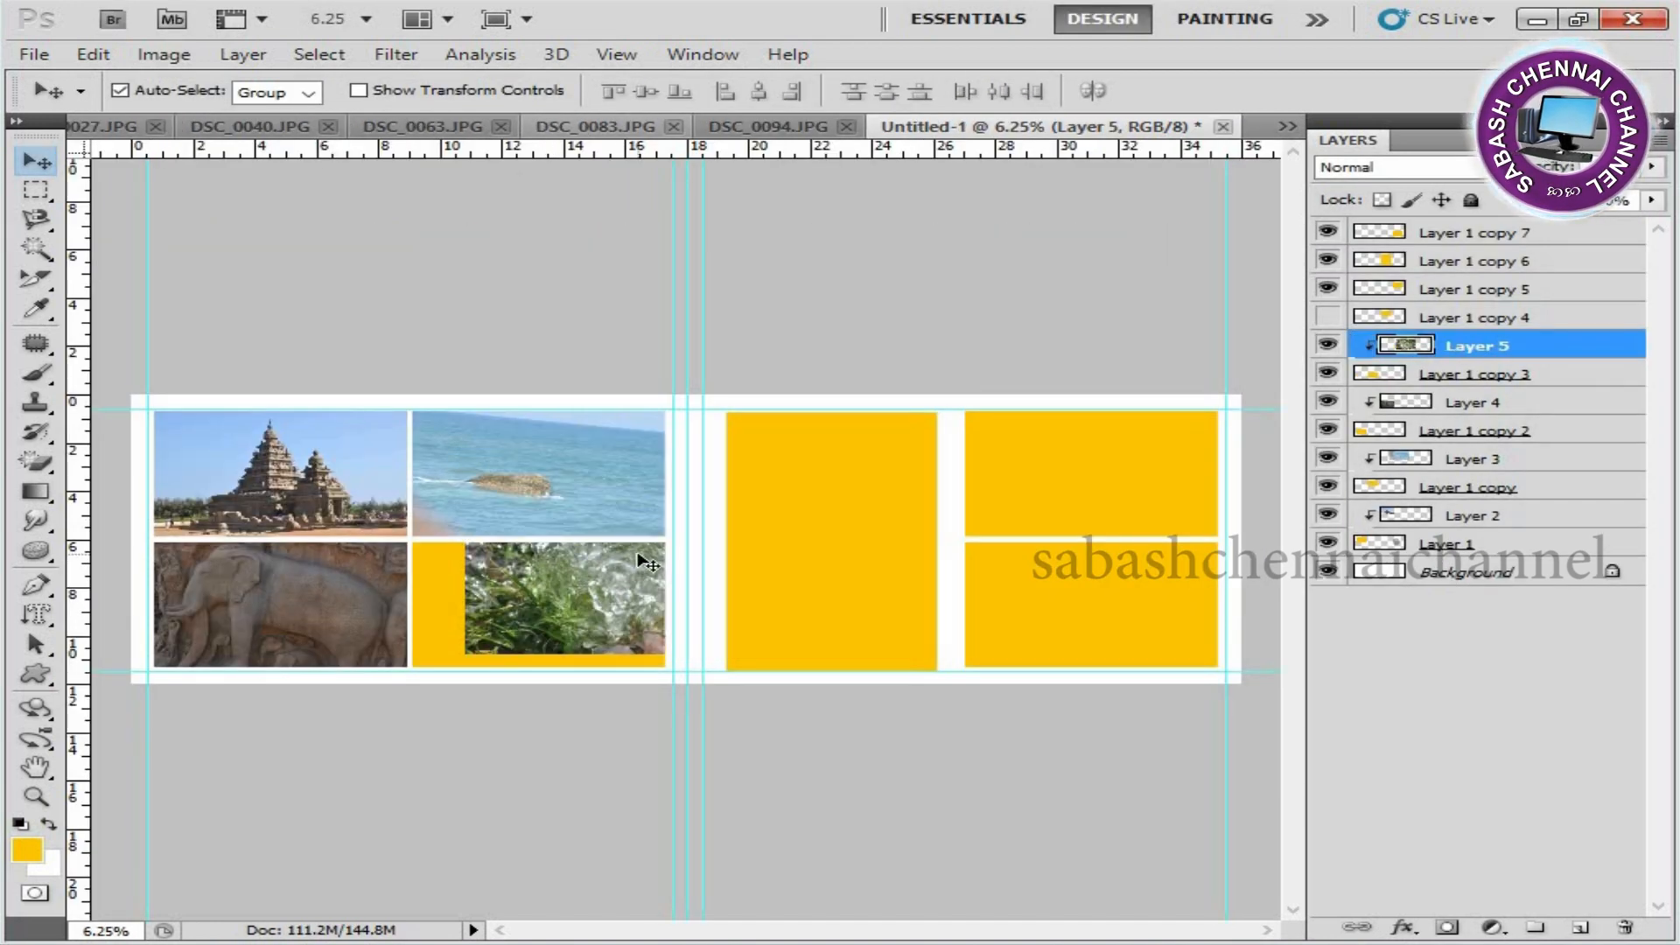
key(ctrl+t)
drag(770, 626, 714, 644)
drag(853, 444, 676, 538)
drag(609, 586, 602, 591)
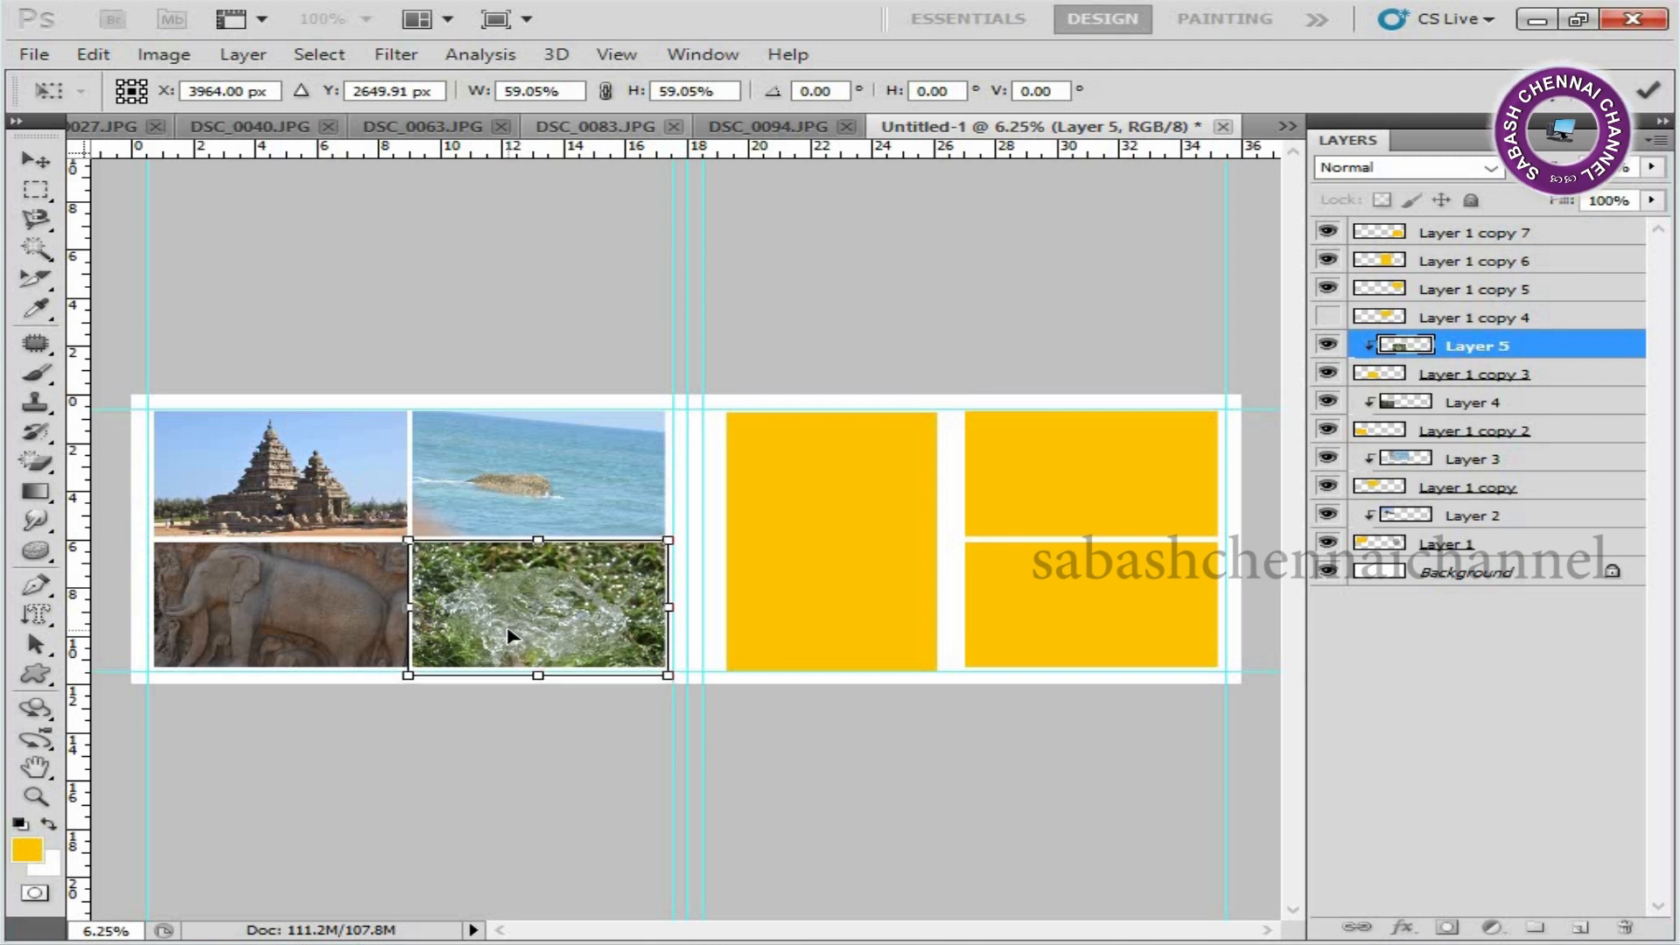
key(Return)
Cut the entire statue image out of DSC_0027.JPG for the tall placeholder and close that file without saving.
right_click(847, 516)
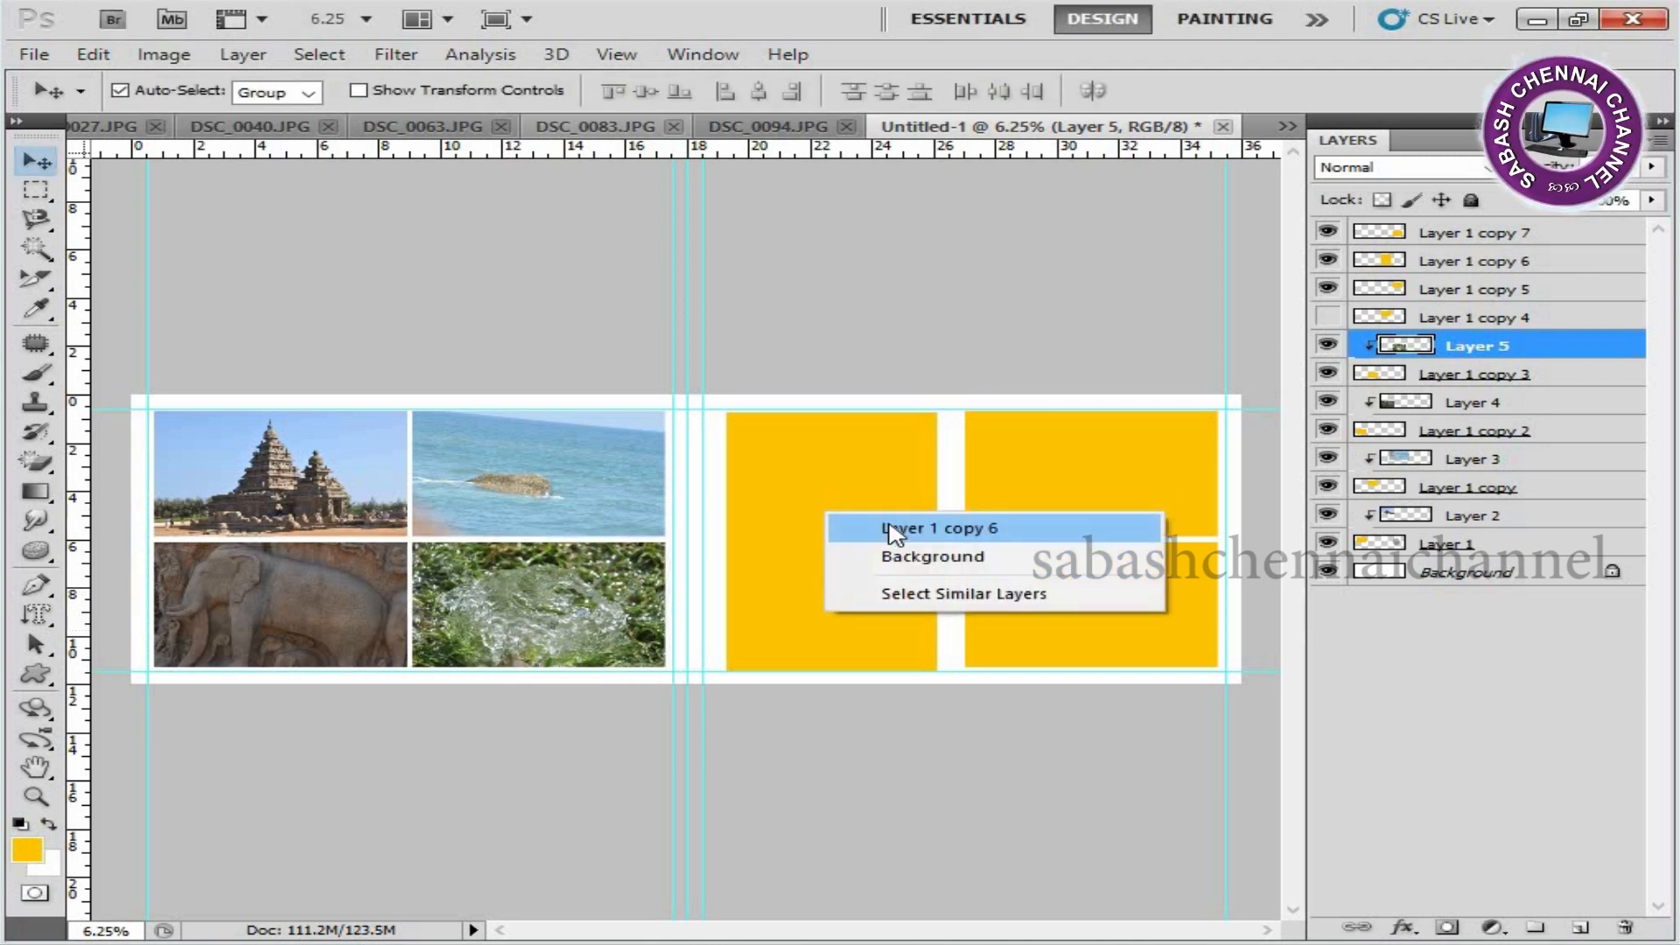
click(892, 527)
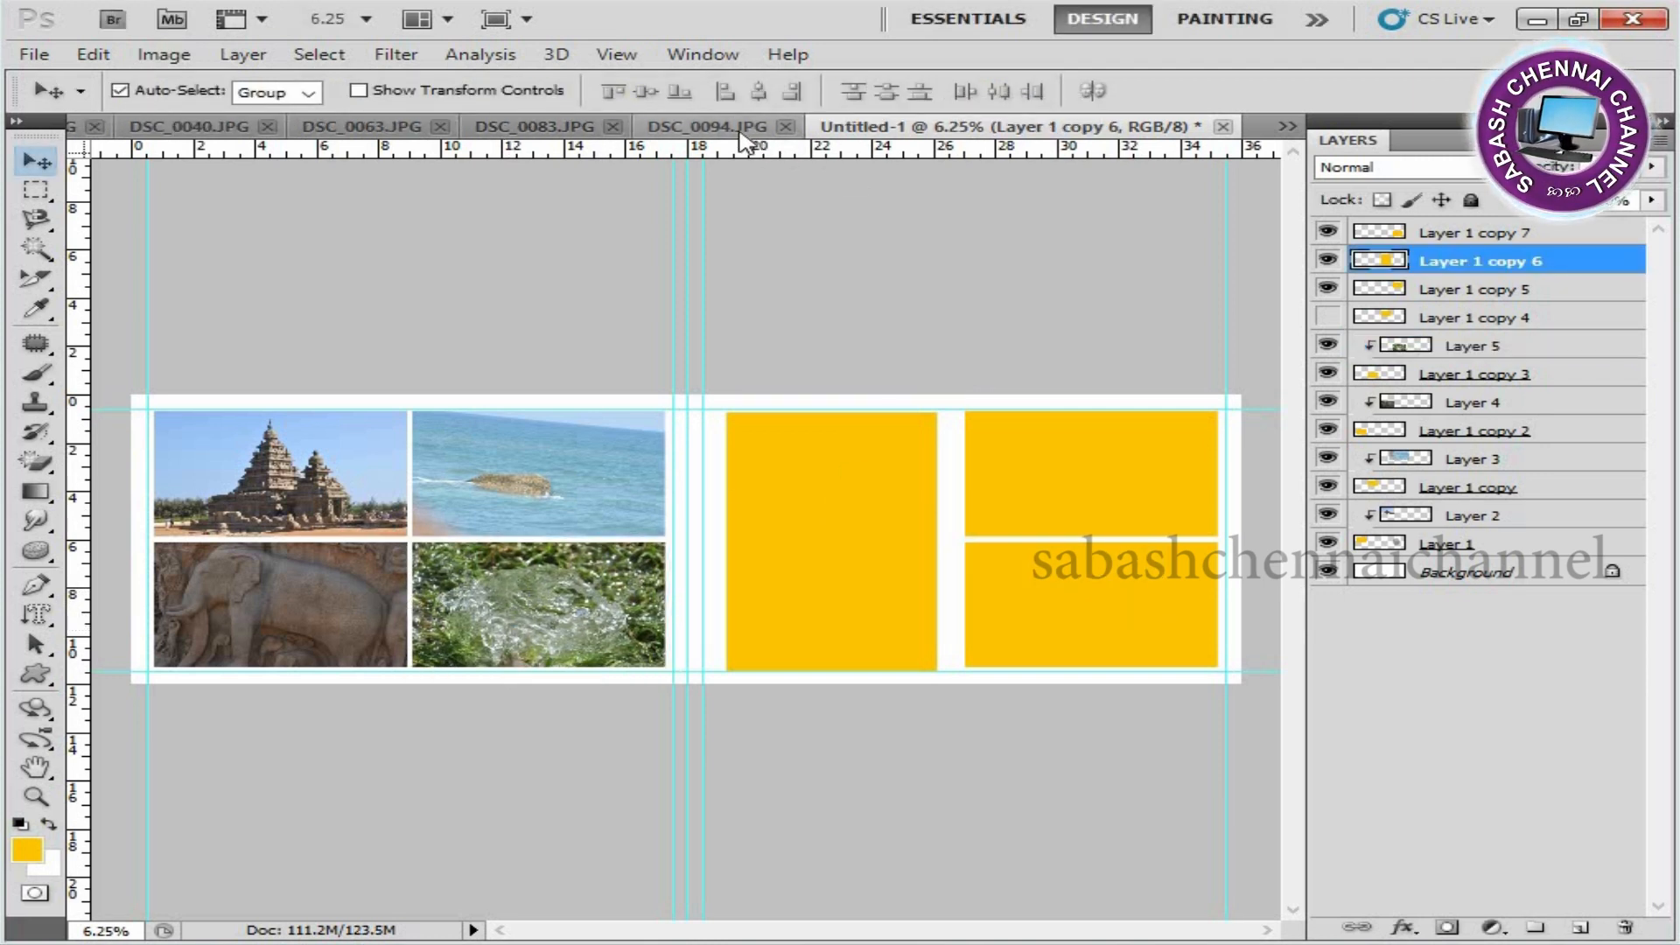
click(298, 131)
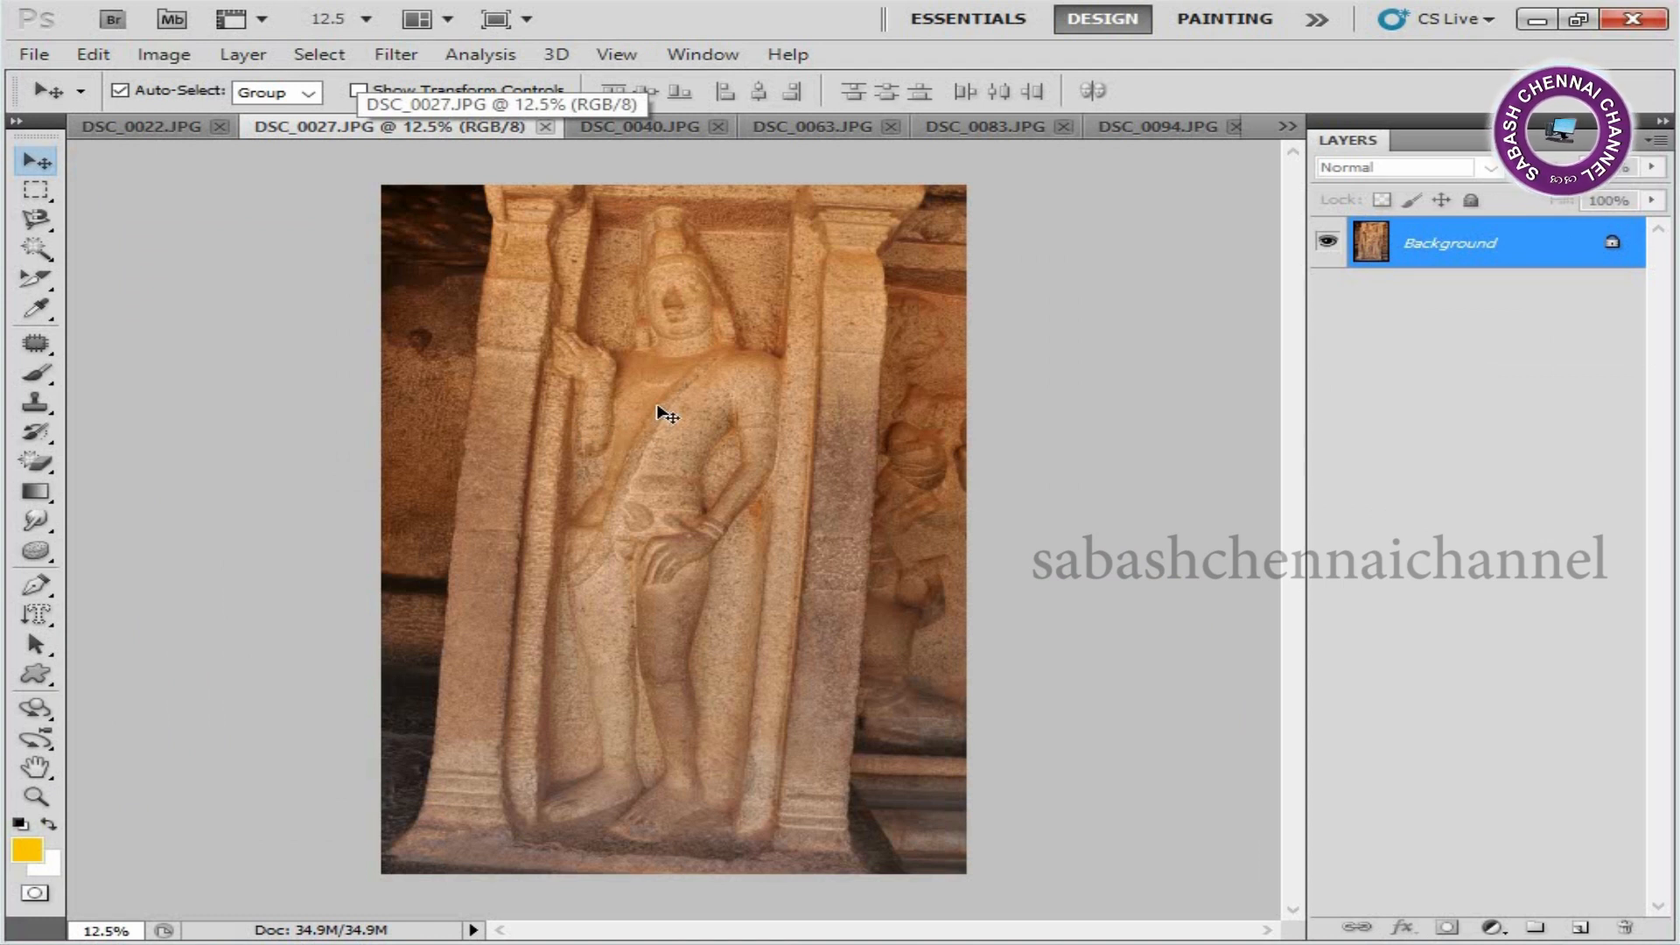
key(ctrl+a)
key(ctrl+x)
key(ctrl+w)
key(Tab)
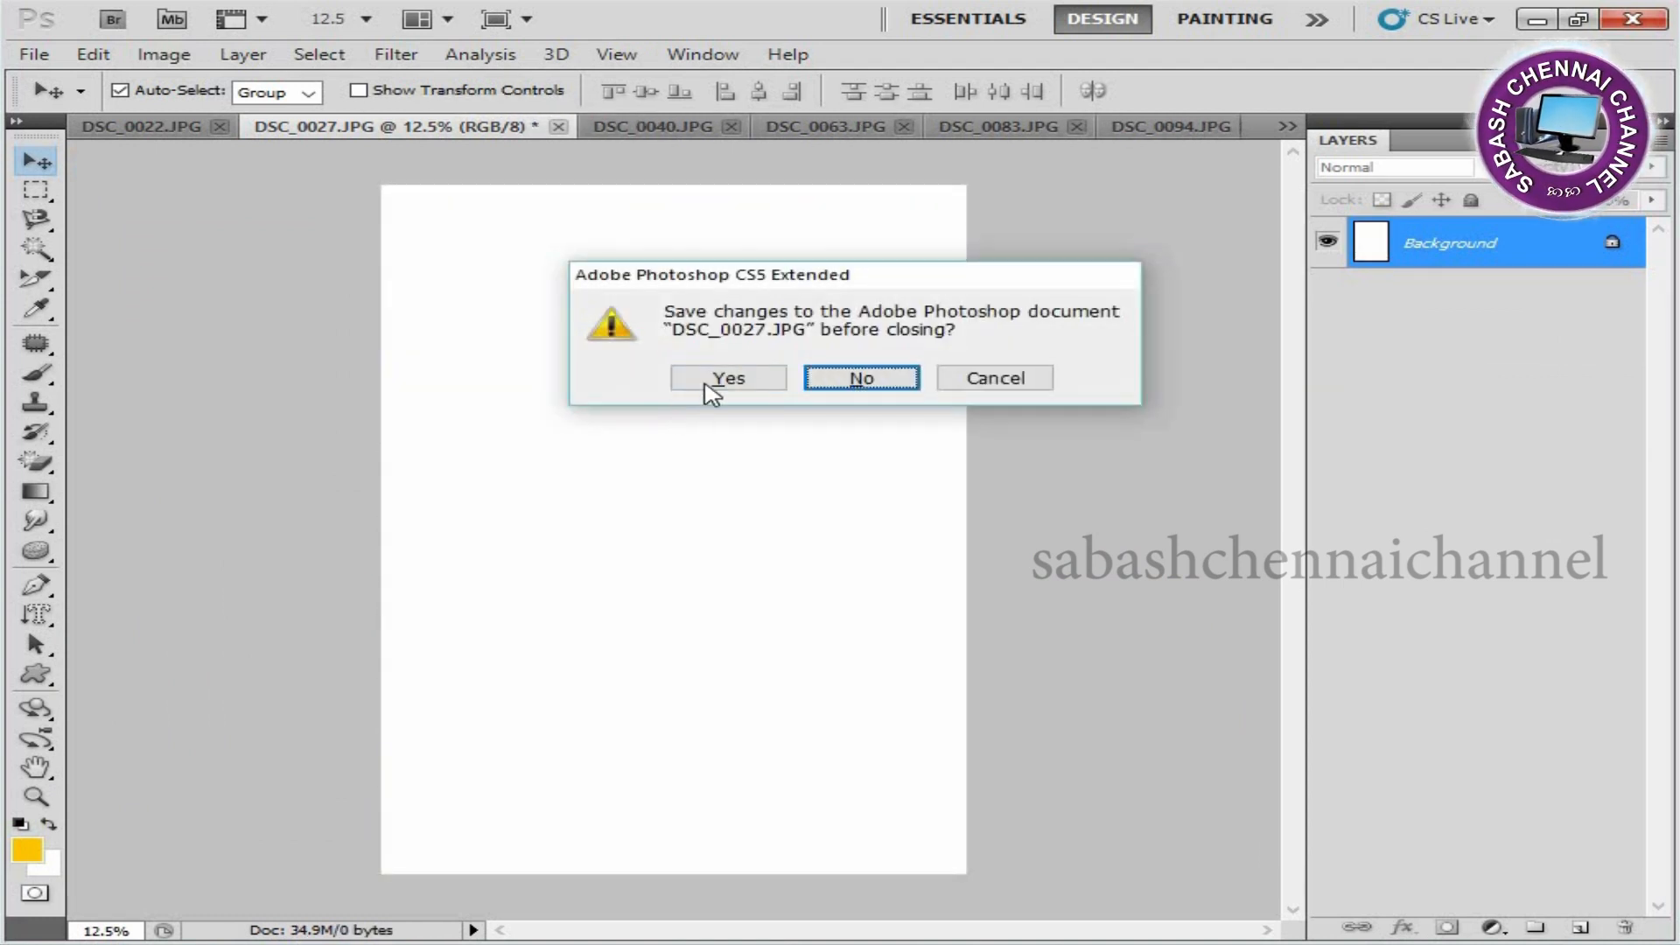
click(869, 378)
Paste the statue photo above Layer 1 copy 6 and clip it to the tall rectangle.
right_click(809, 514)
click(873, 531)
key(ctrl+v)
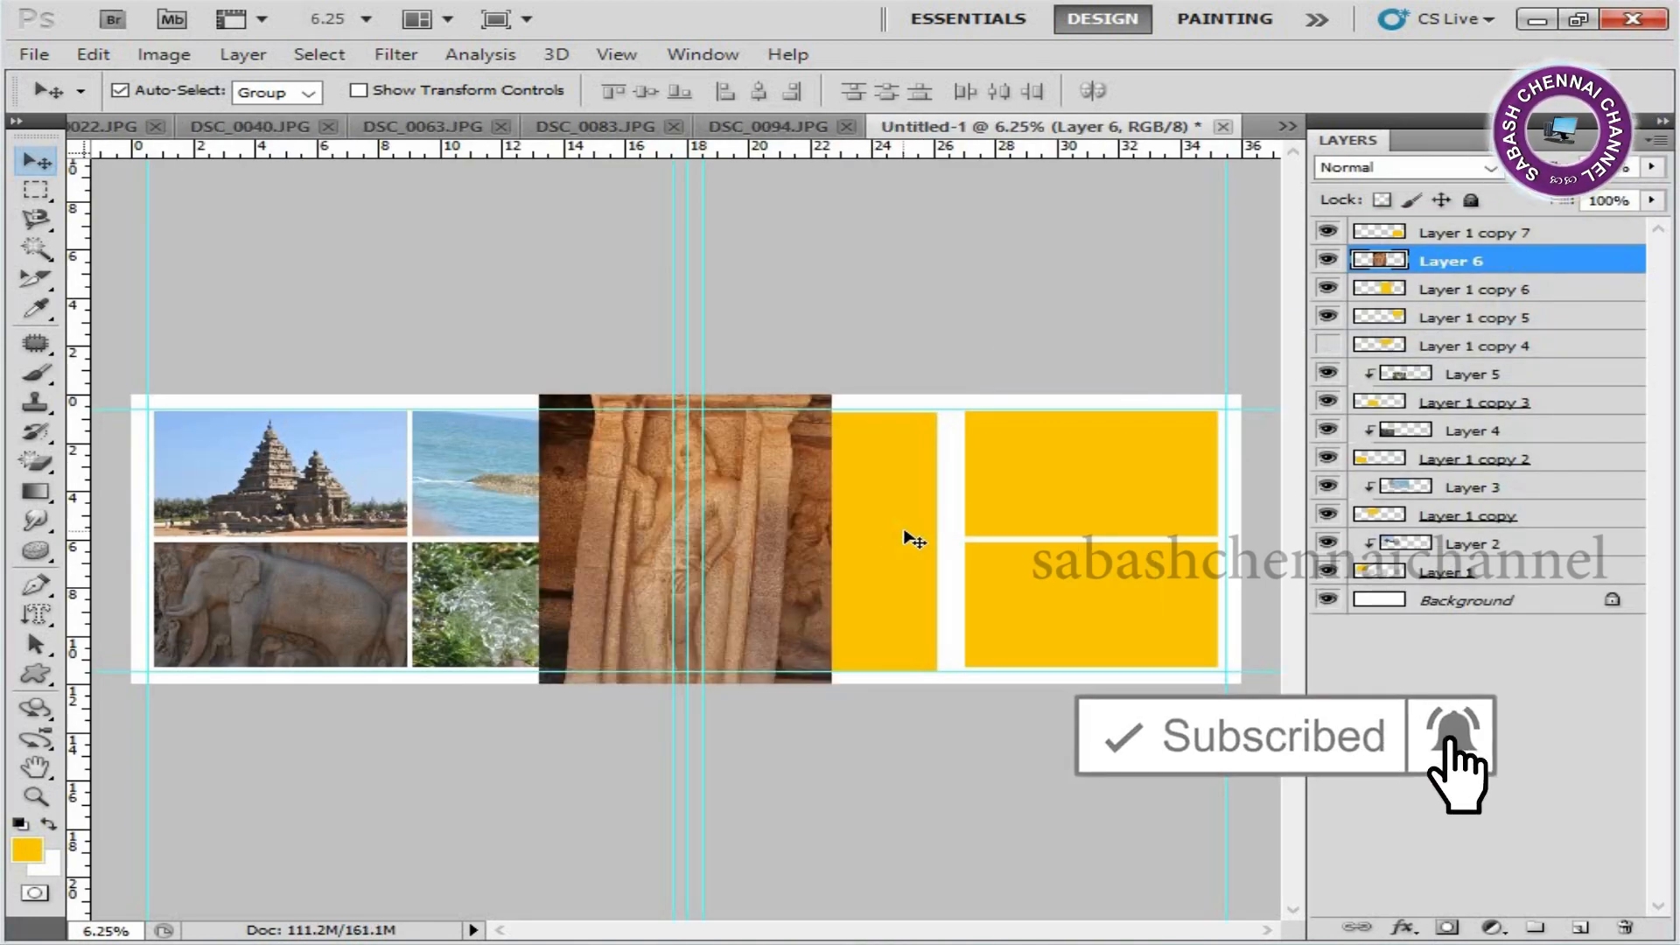
alt+click(1507, 274)
Scale the statue photo to about 91%, rotate it about -1°, and position it to fill the tall placeholder.
key(ctrl+t)
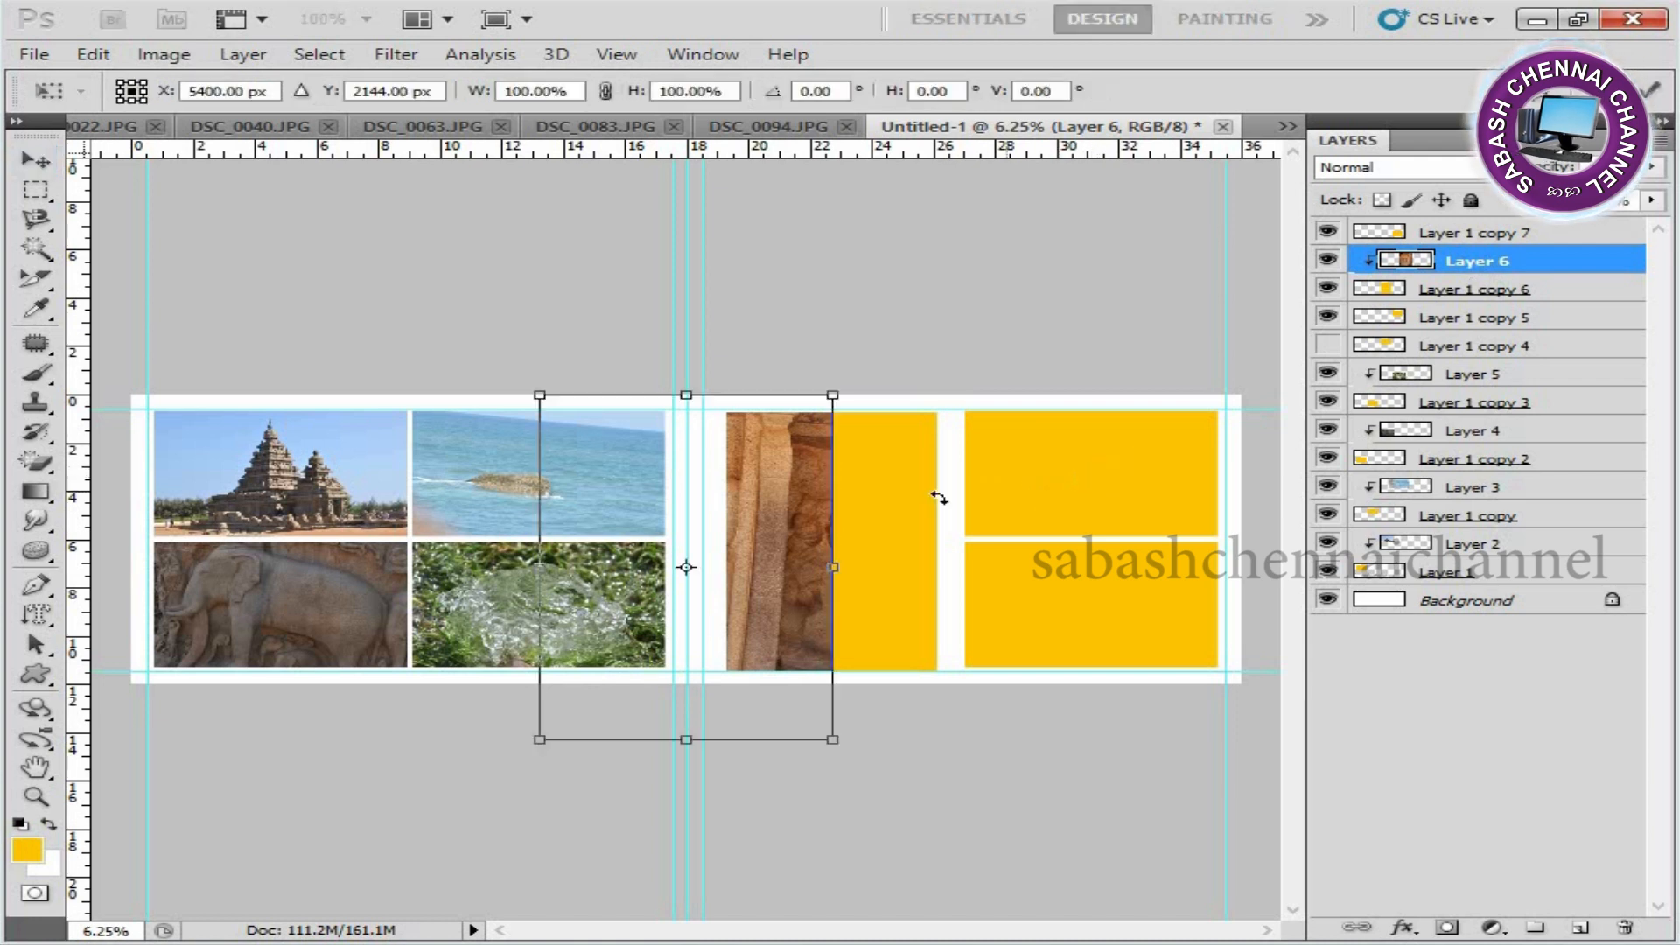
drag(798, 553, 944, 552)
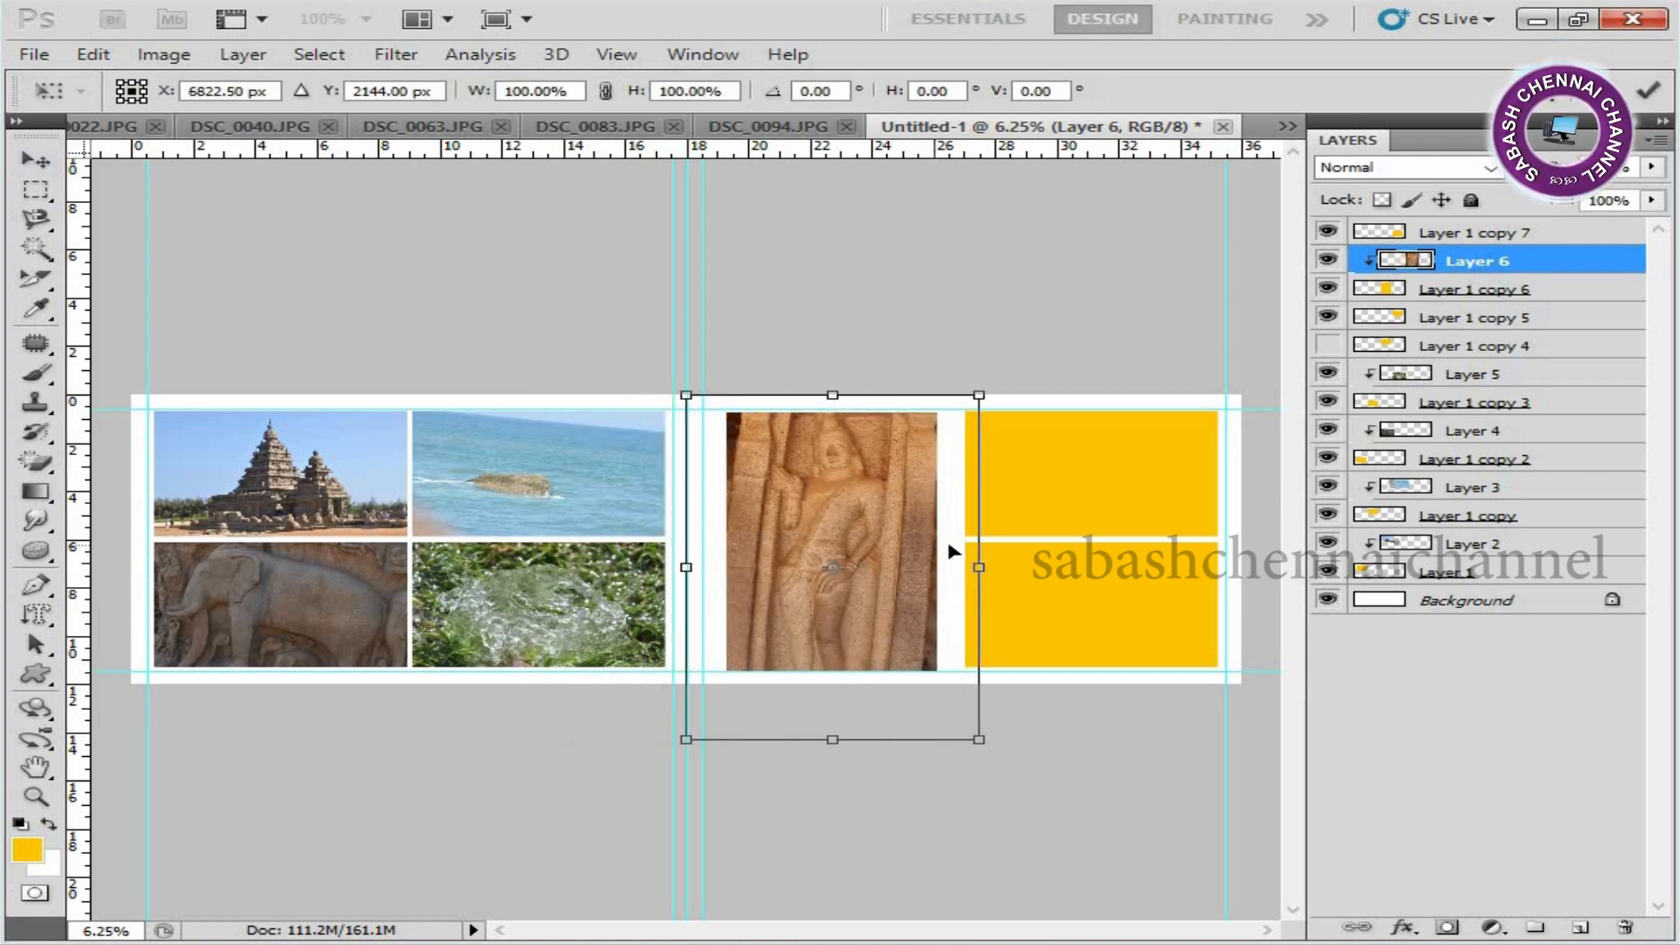
drag(1069, 523, 1073, 530)
drag(989, 748, 982, 735)
drag(901, 659, 906, 652)
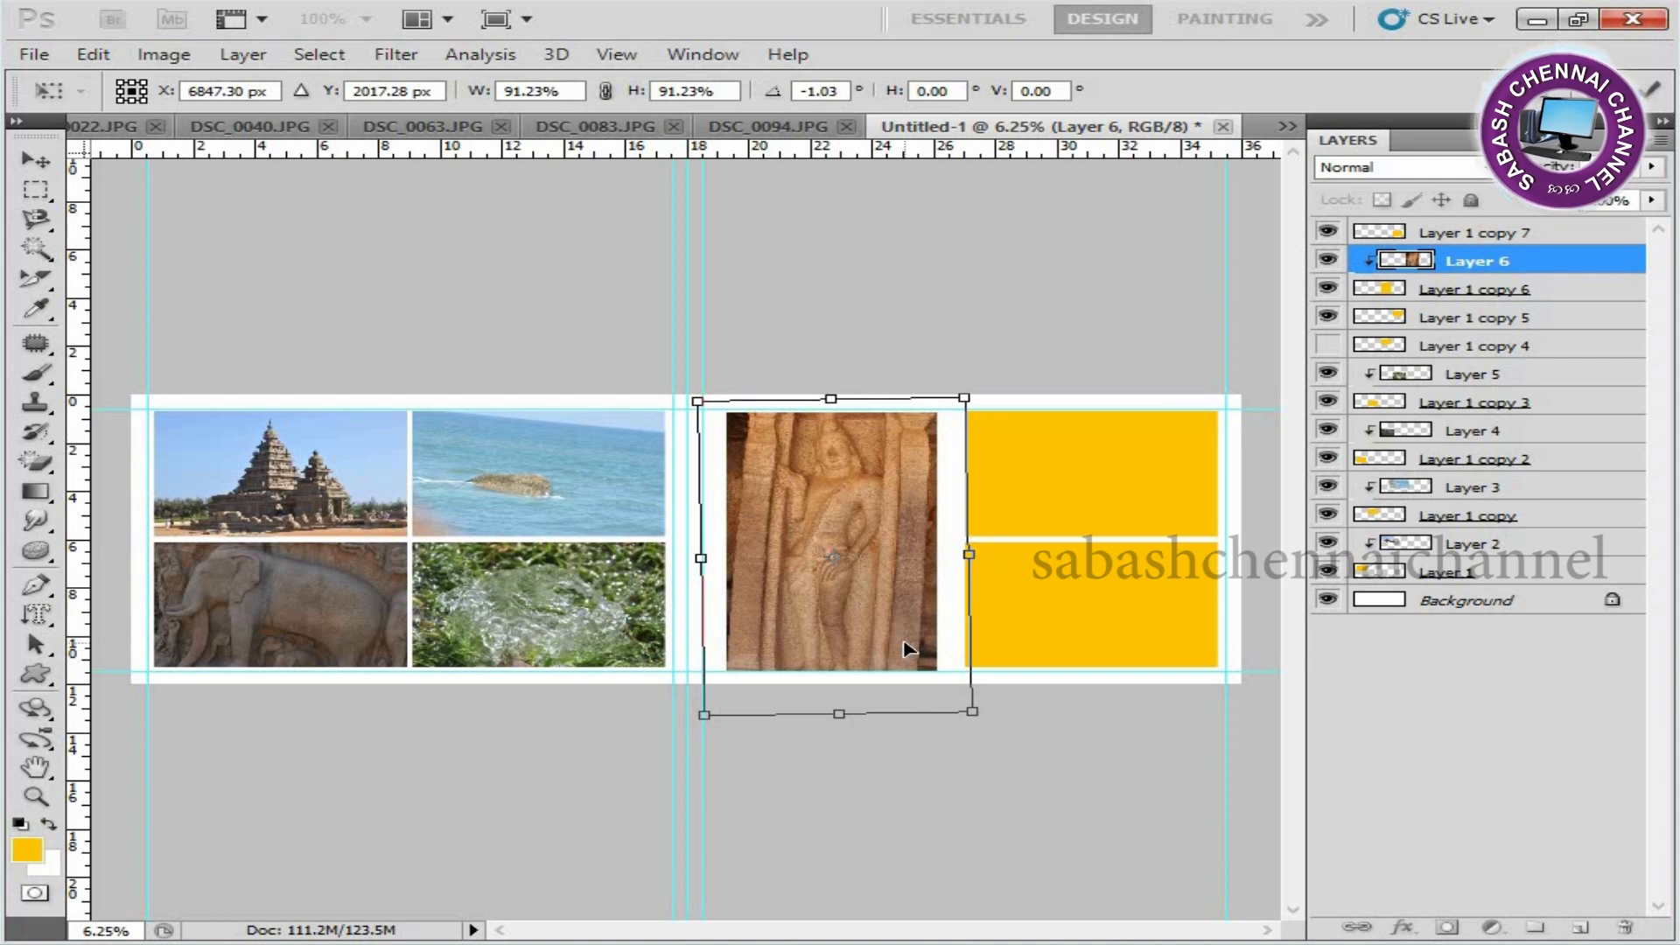
key(Return)
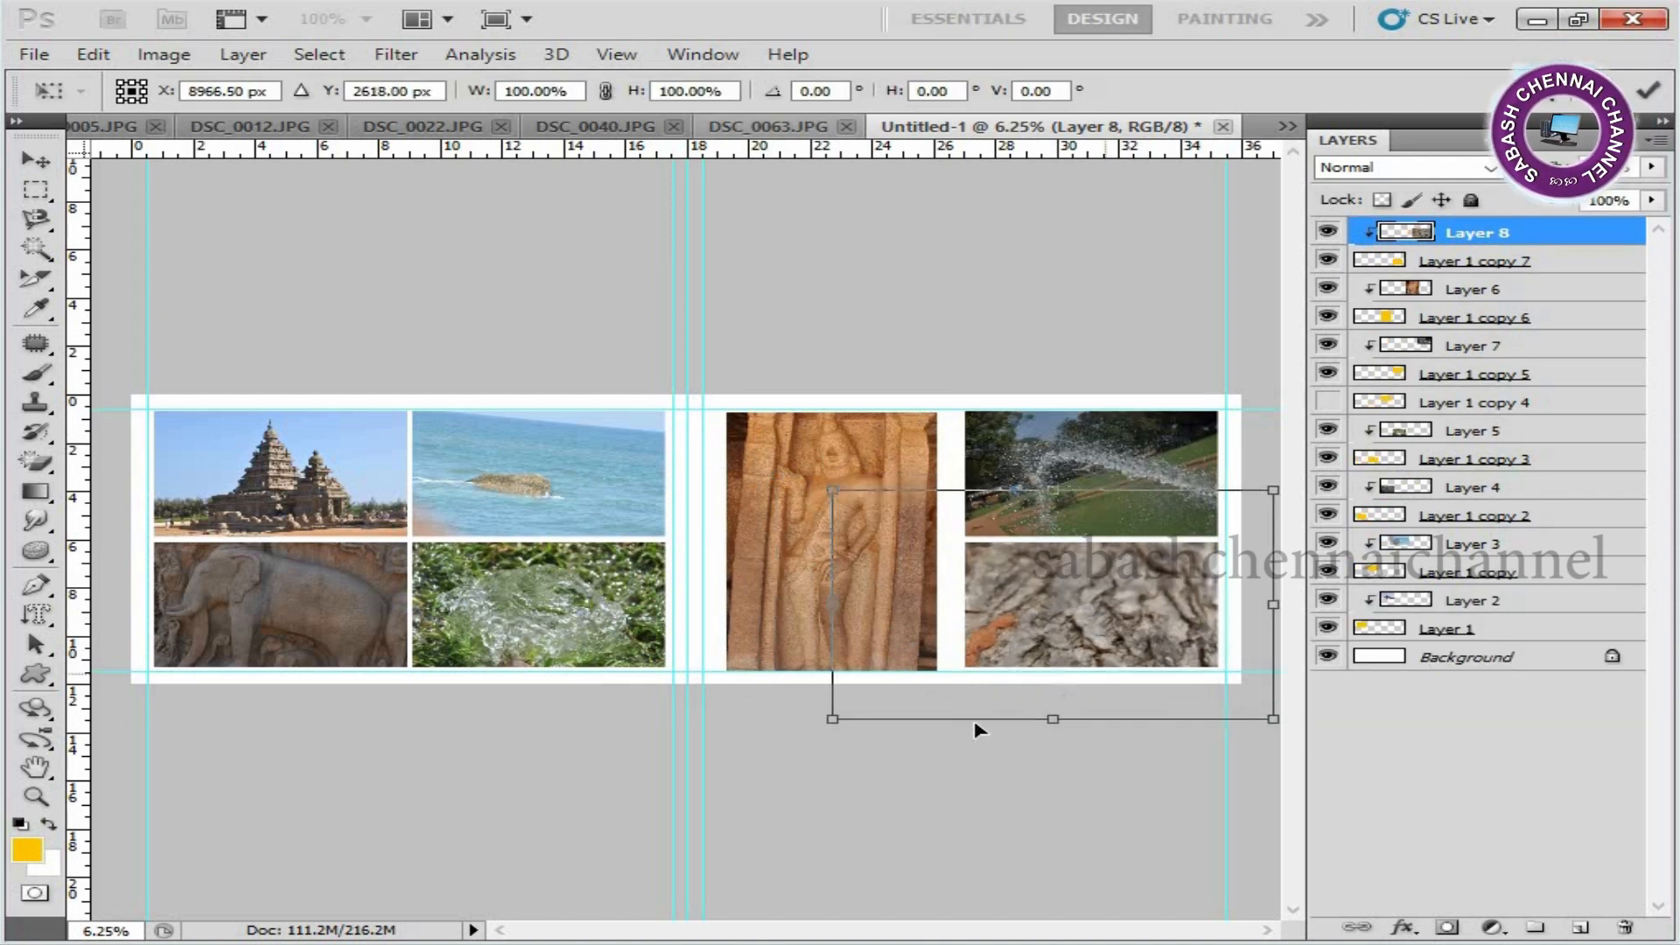
Scale the tree-bark photo on Layer 8 to about 88% and reposition it within the right page's lower-right placeholder.
drag(829, 725, 862, 700)
drag(1039, 647, 1093, 639)
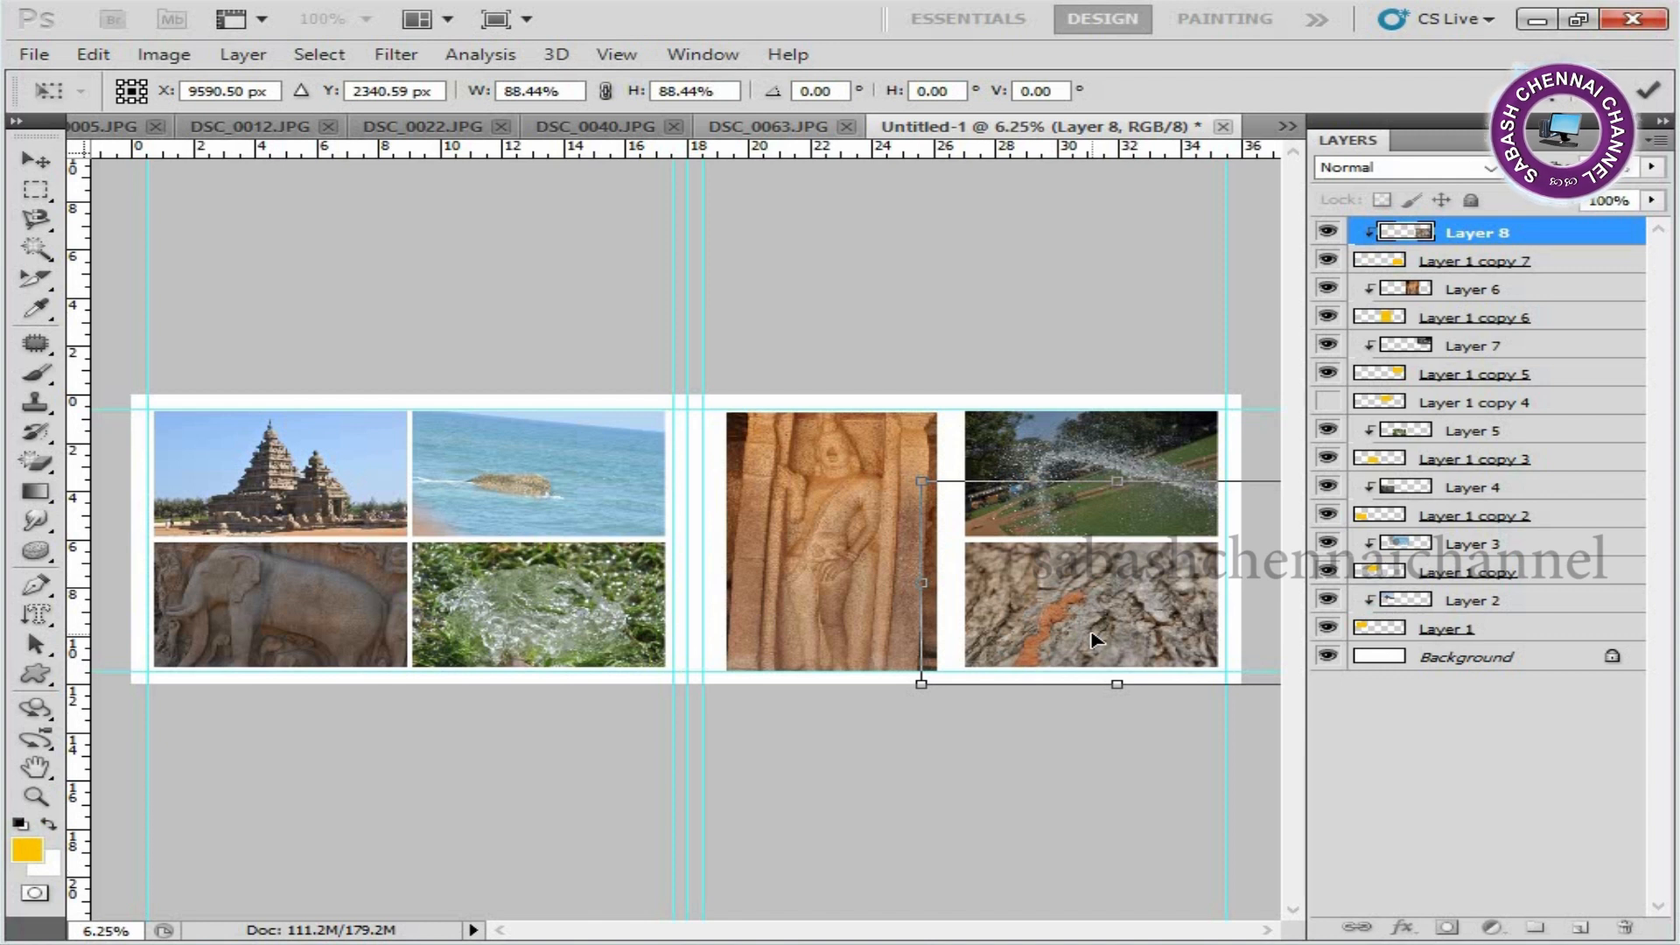
key(Return)
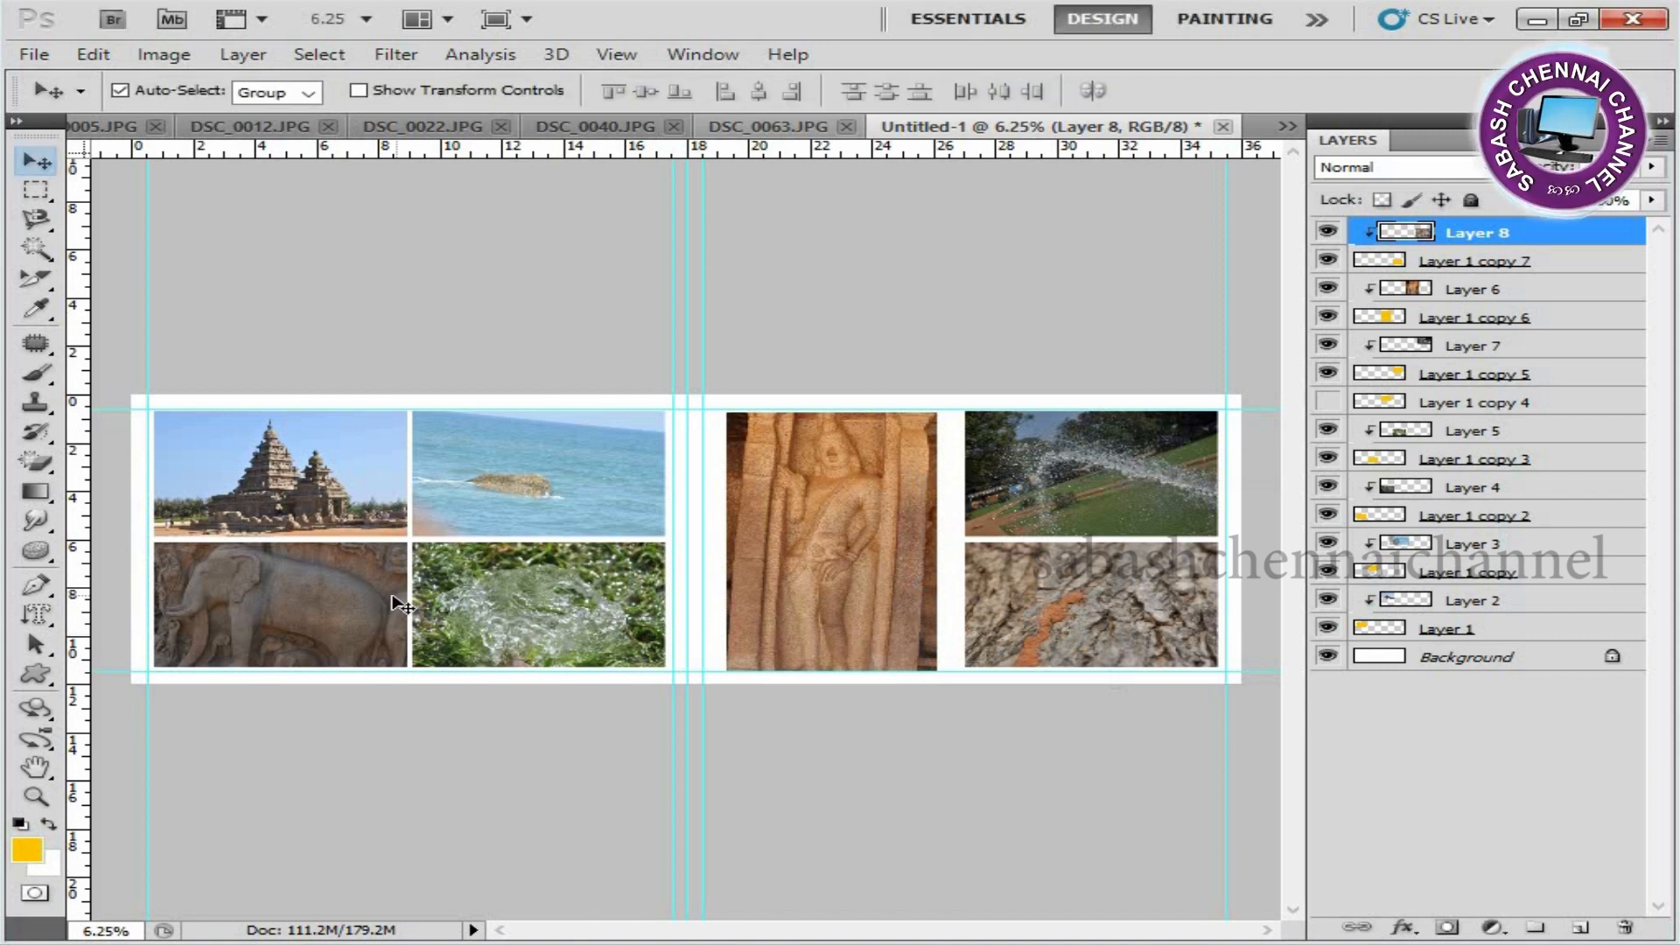
Add a stroke effect to Layer 1, the temple photo's placeholder, and set its colour to pure red (R 255).
right_click(388, 517)
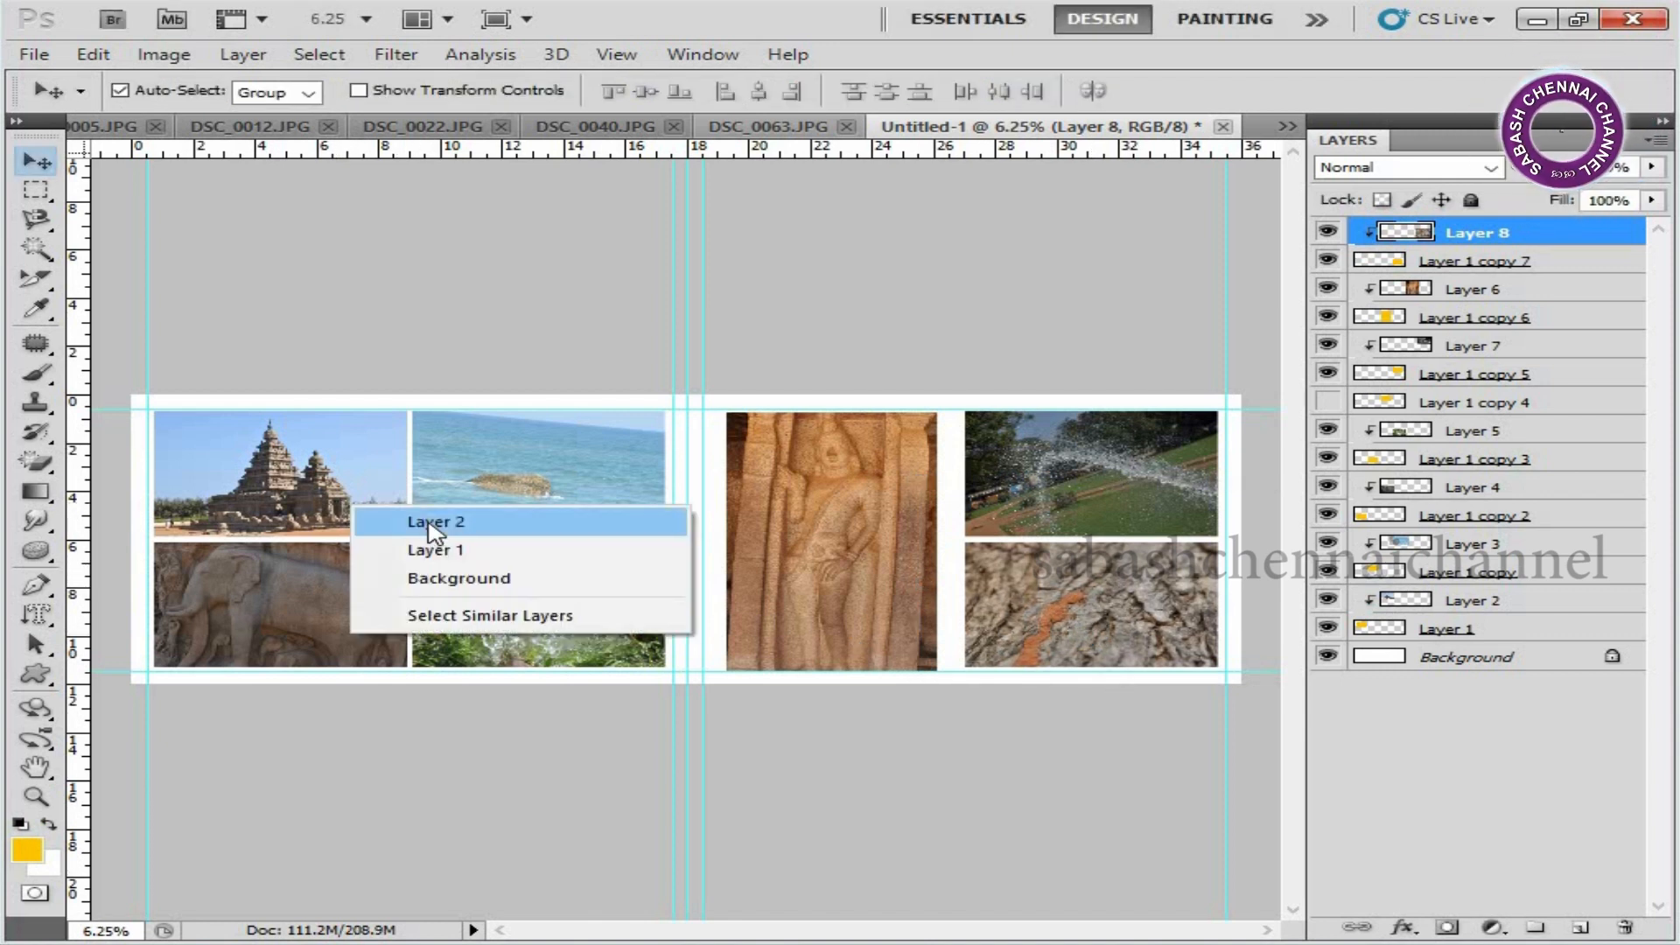
click(435, 524)
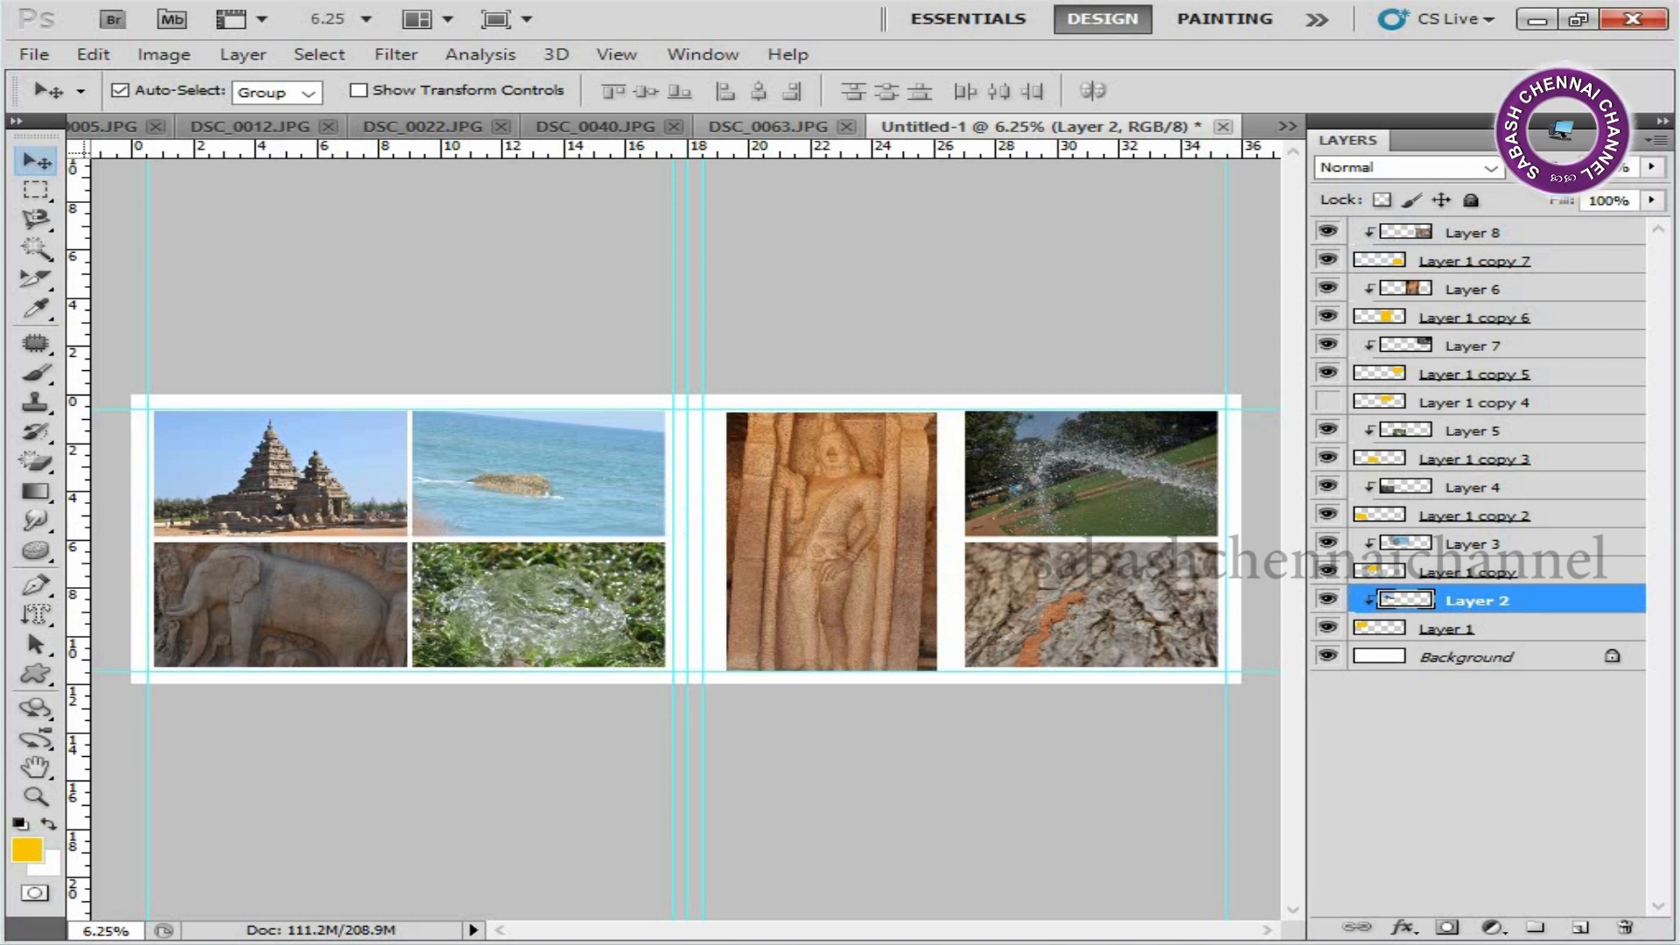
click(1507, 627)
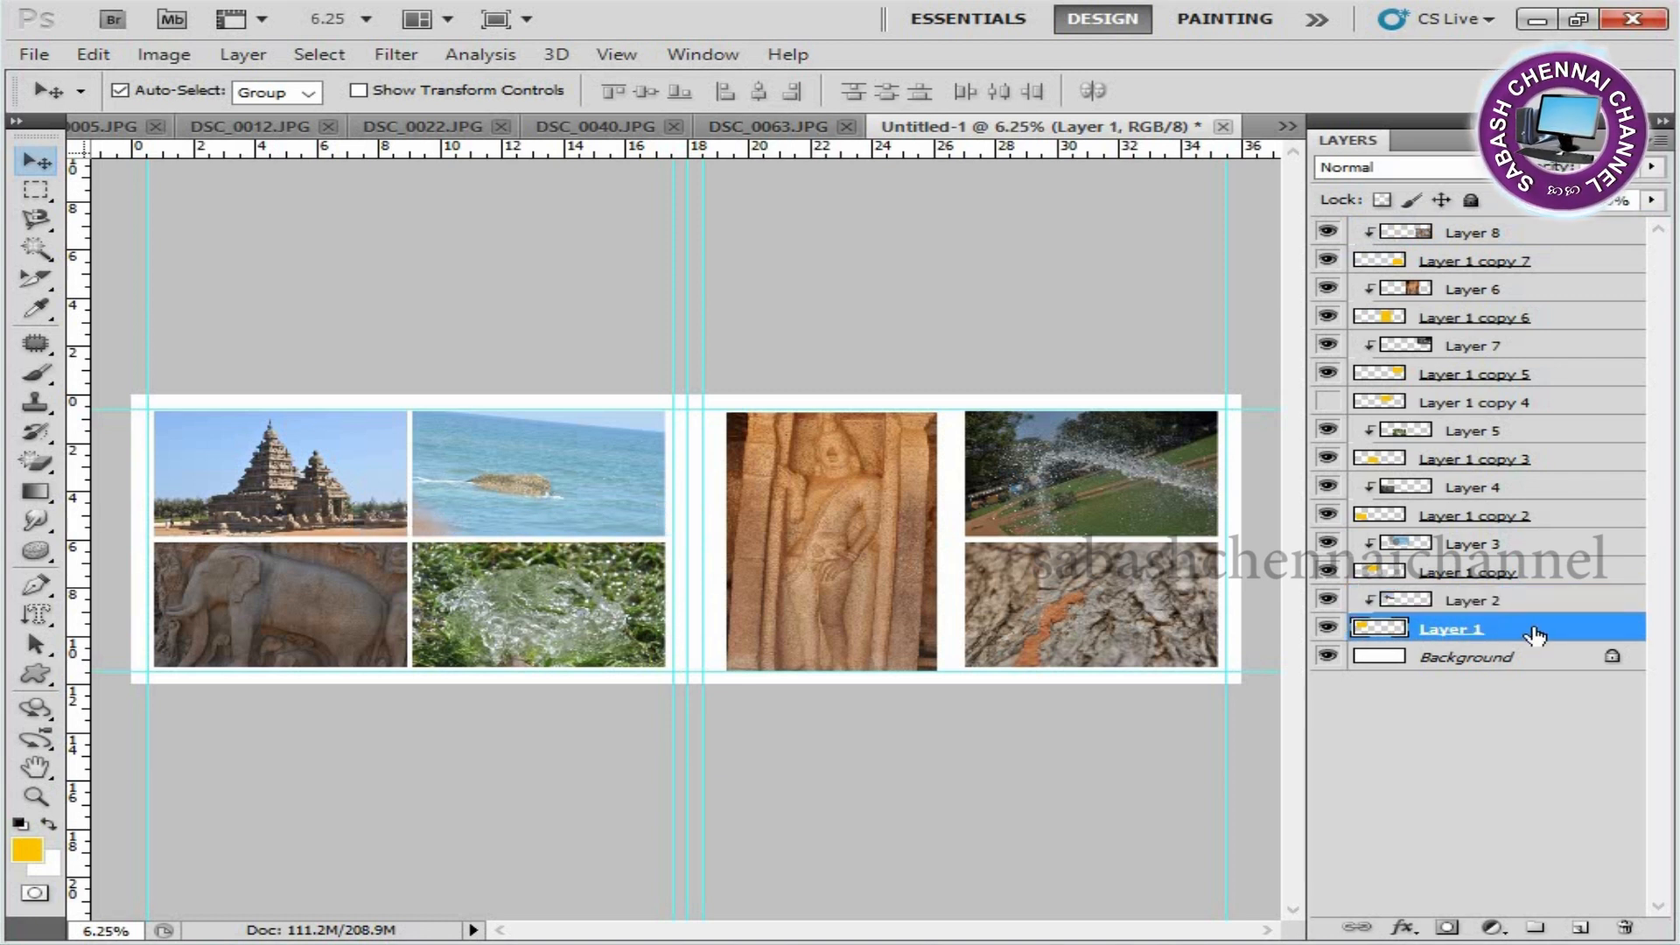
double_click(1536, 632)
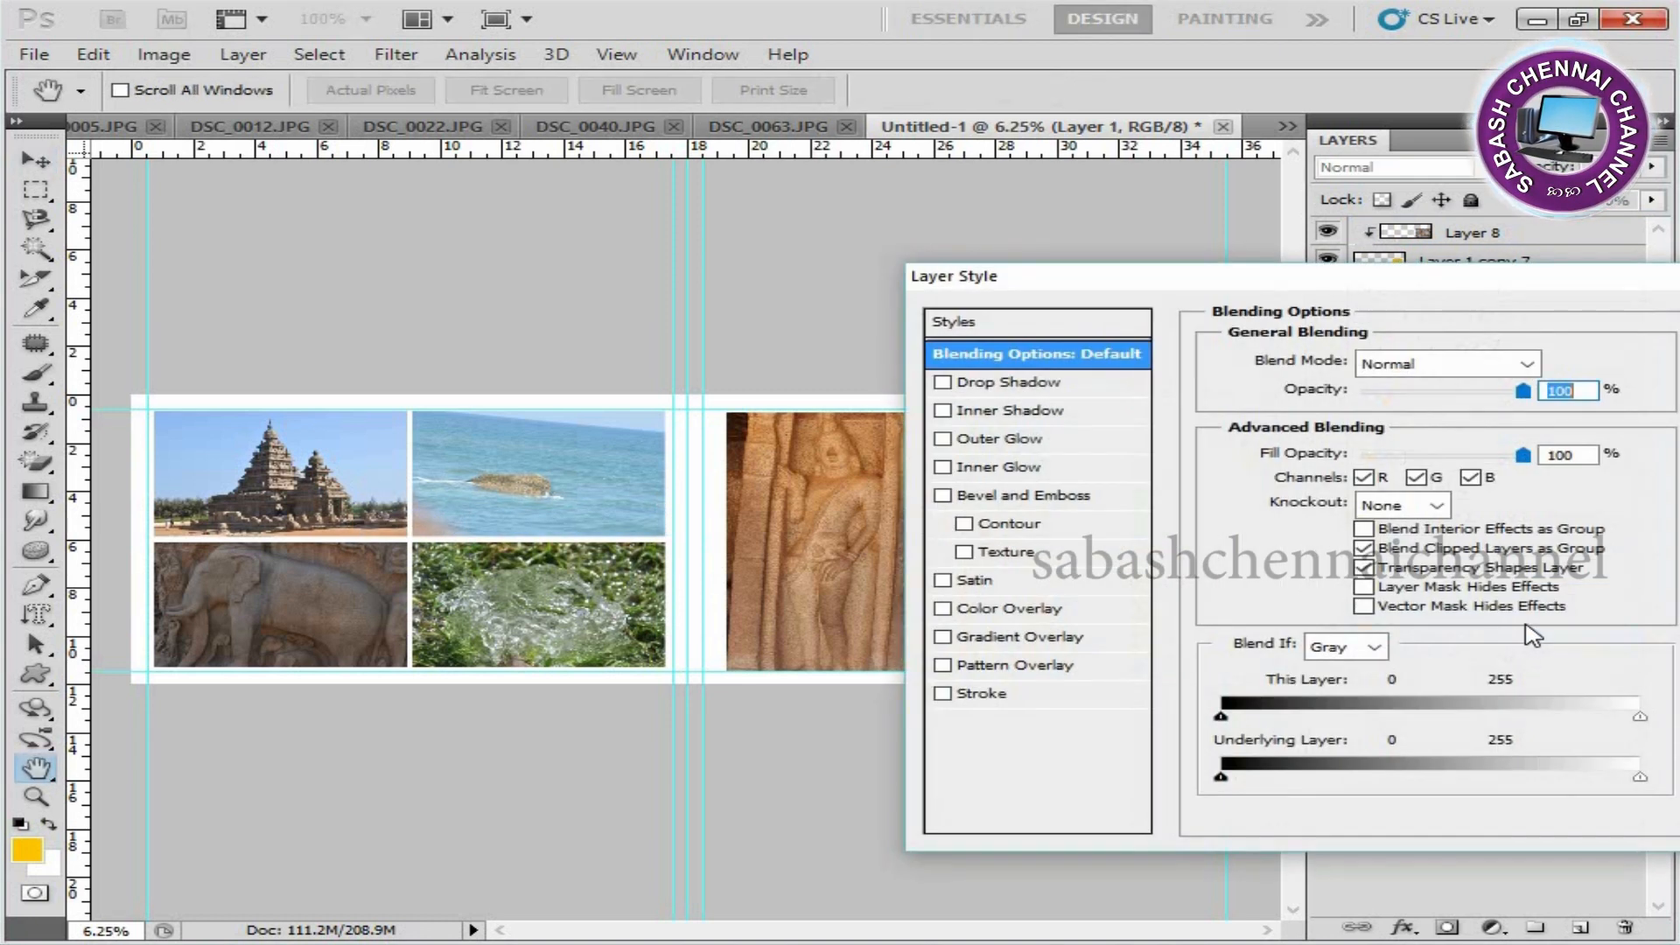
click(985, 693)
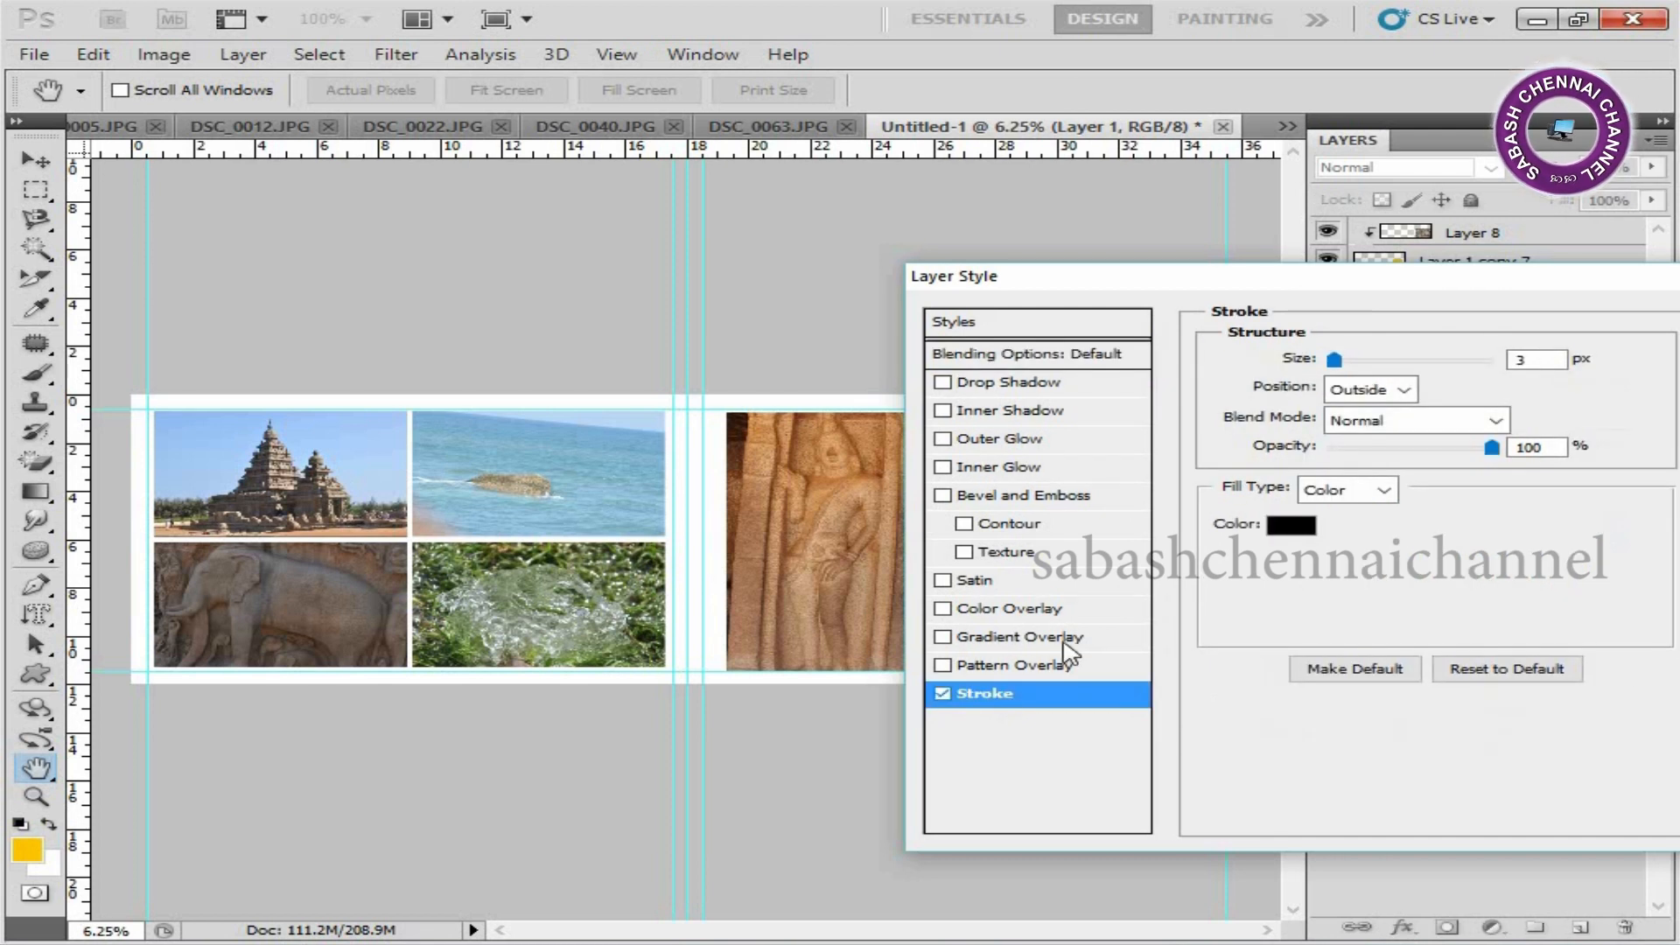
click(1296, 529)
text(255)
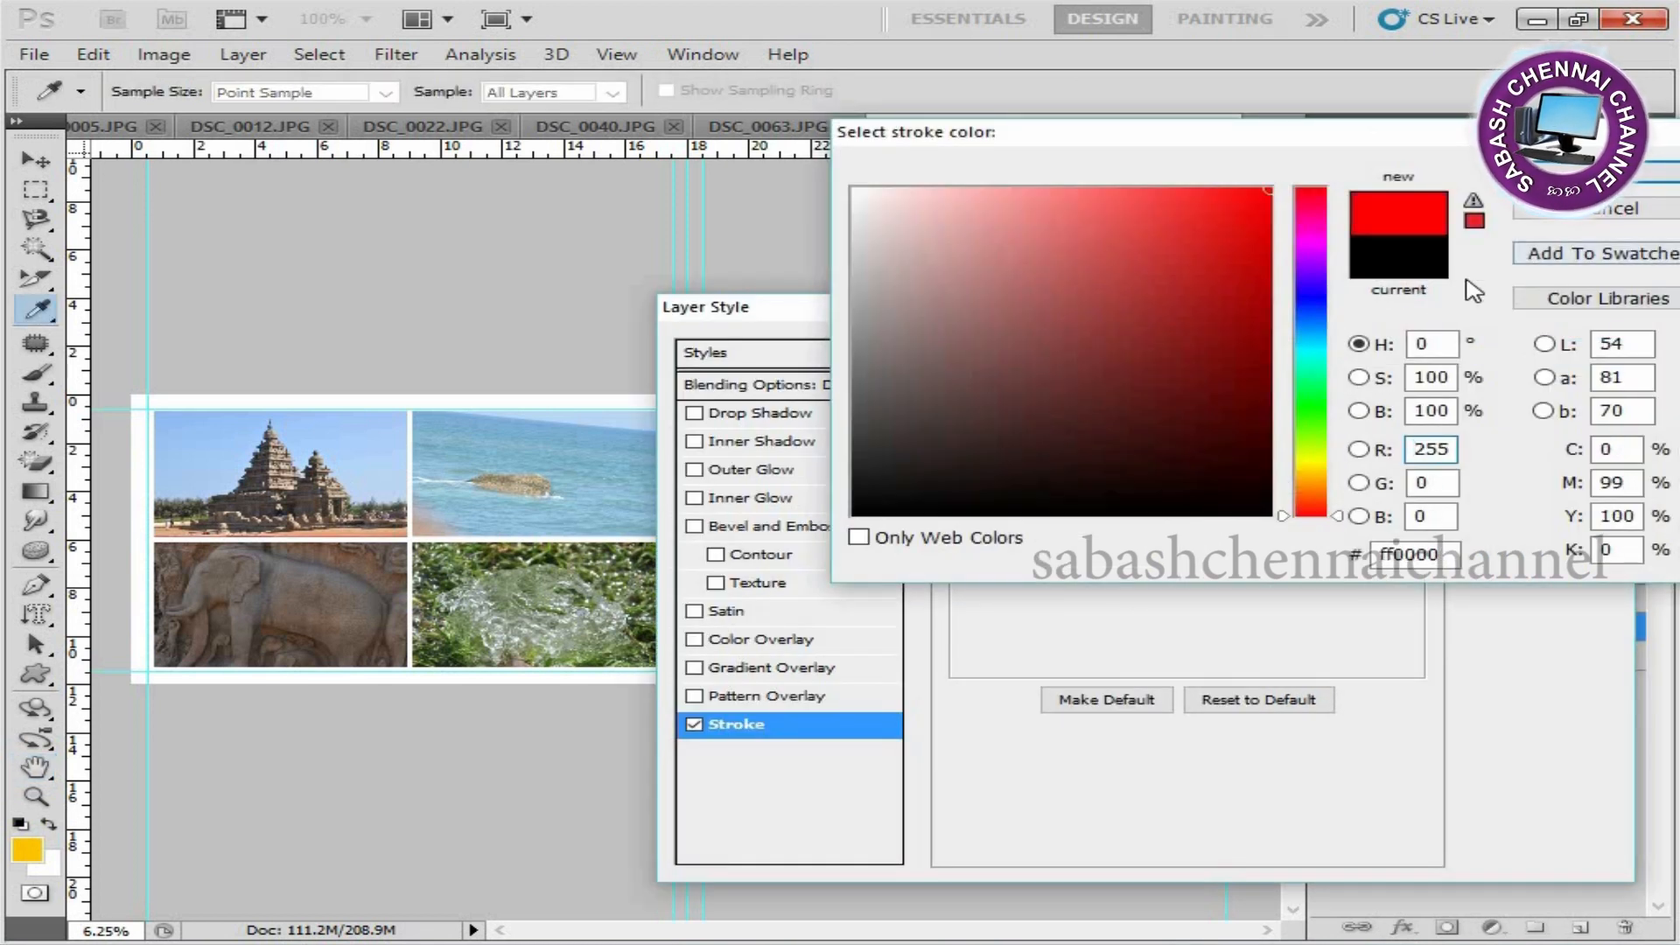
click(1564, 170)
Position the Layer 1 stroke inside the edge at 3 px and apply the layer style.
click(1140, 421)
click(1106, 466)
click(1148, 449)
click(1358, 577)
drag(1302, 391, 1244, 412)
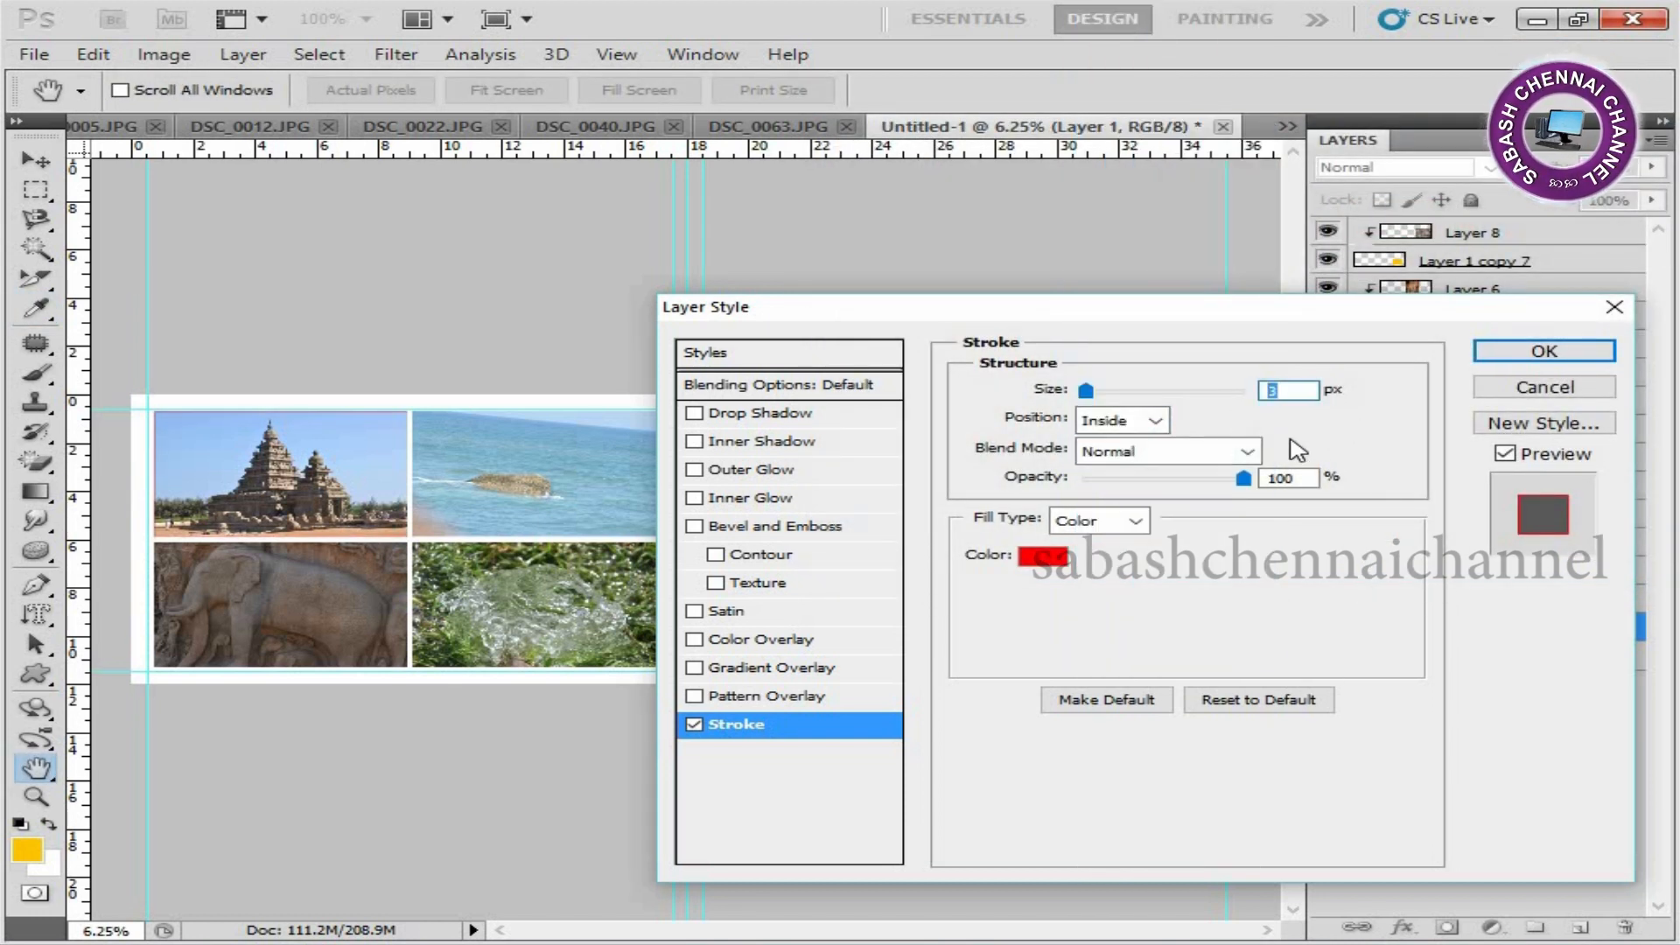
click(1545, 352)
Add a 3 px outside stroke in pure red (R 255) to Layer 1 copy, the sea photo's placeholder.
key(ctrl+plus)
key(ctrl+plus)
key(ctrl+plus)
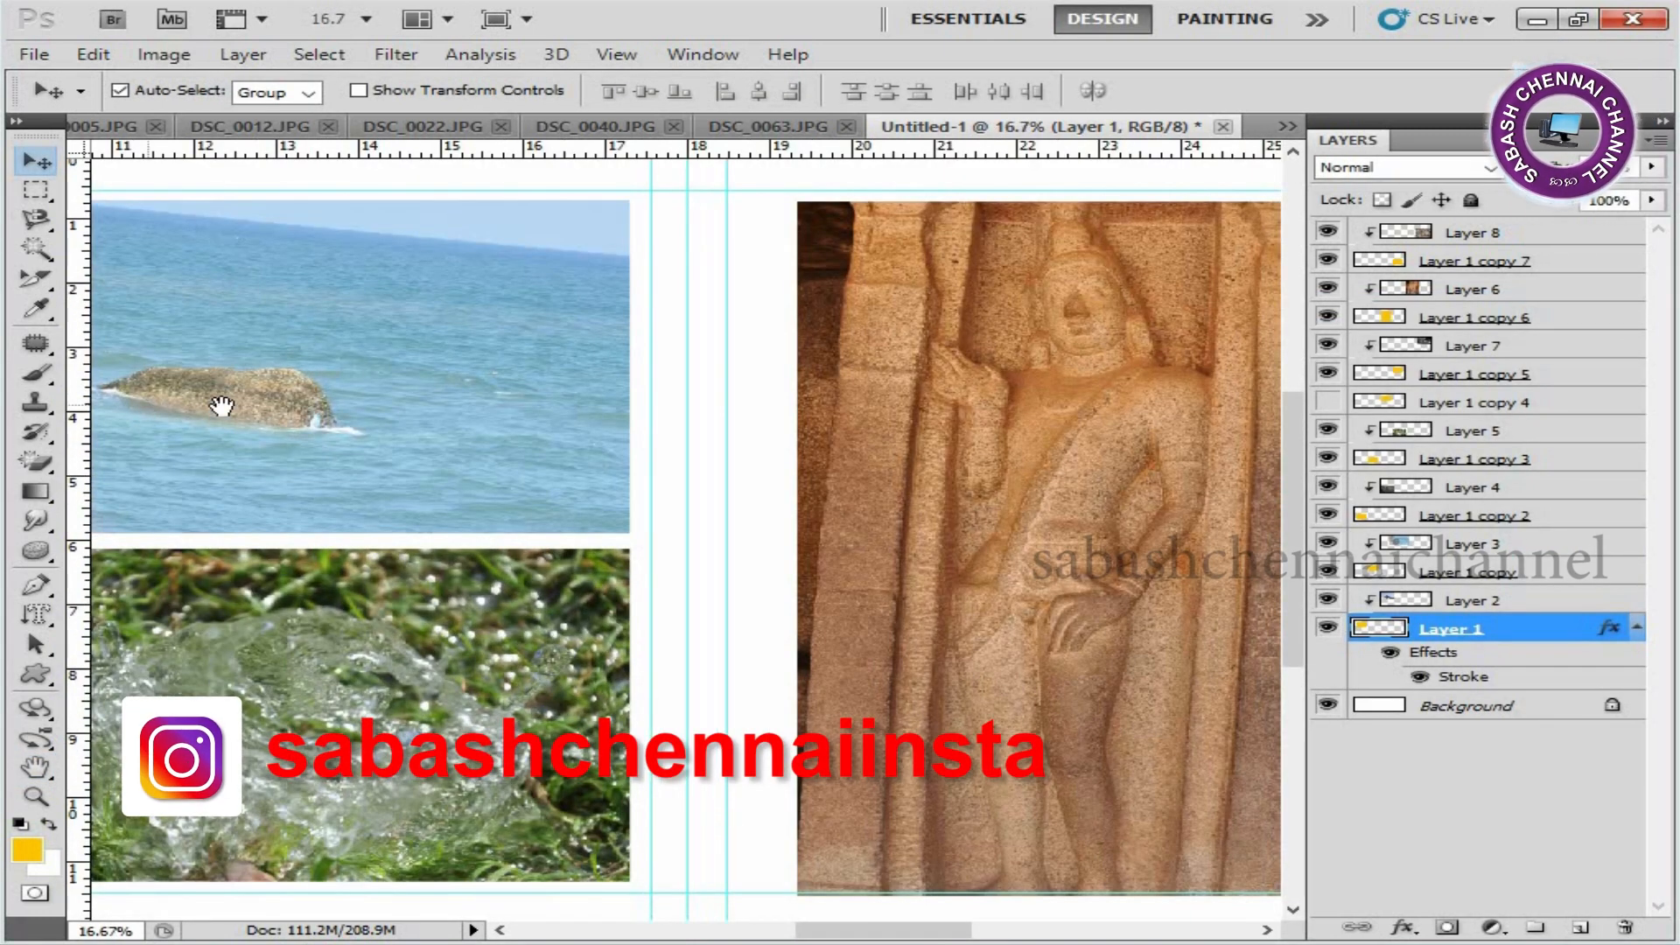
drag(221, 405, 949, 525)
drag(559, 465, 360, 480)
right_click(608, 446)
click(705, 484)
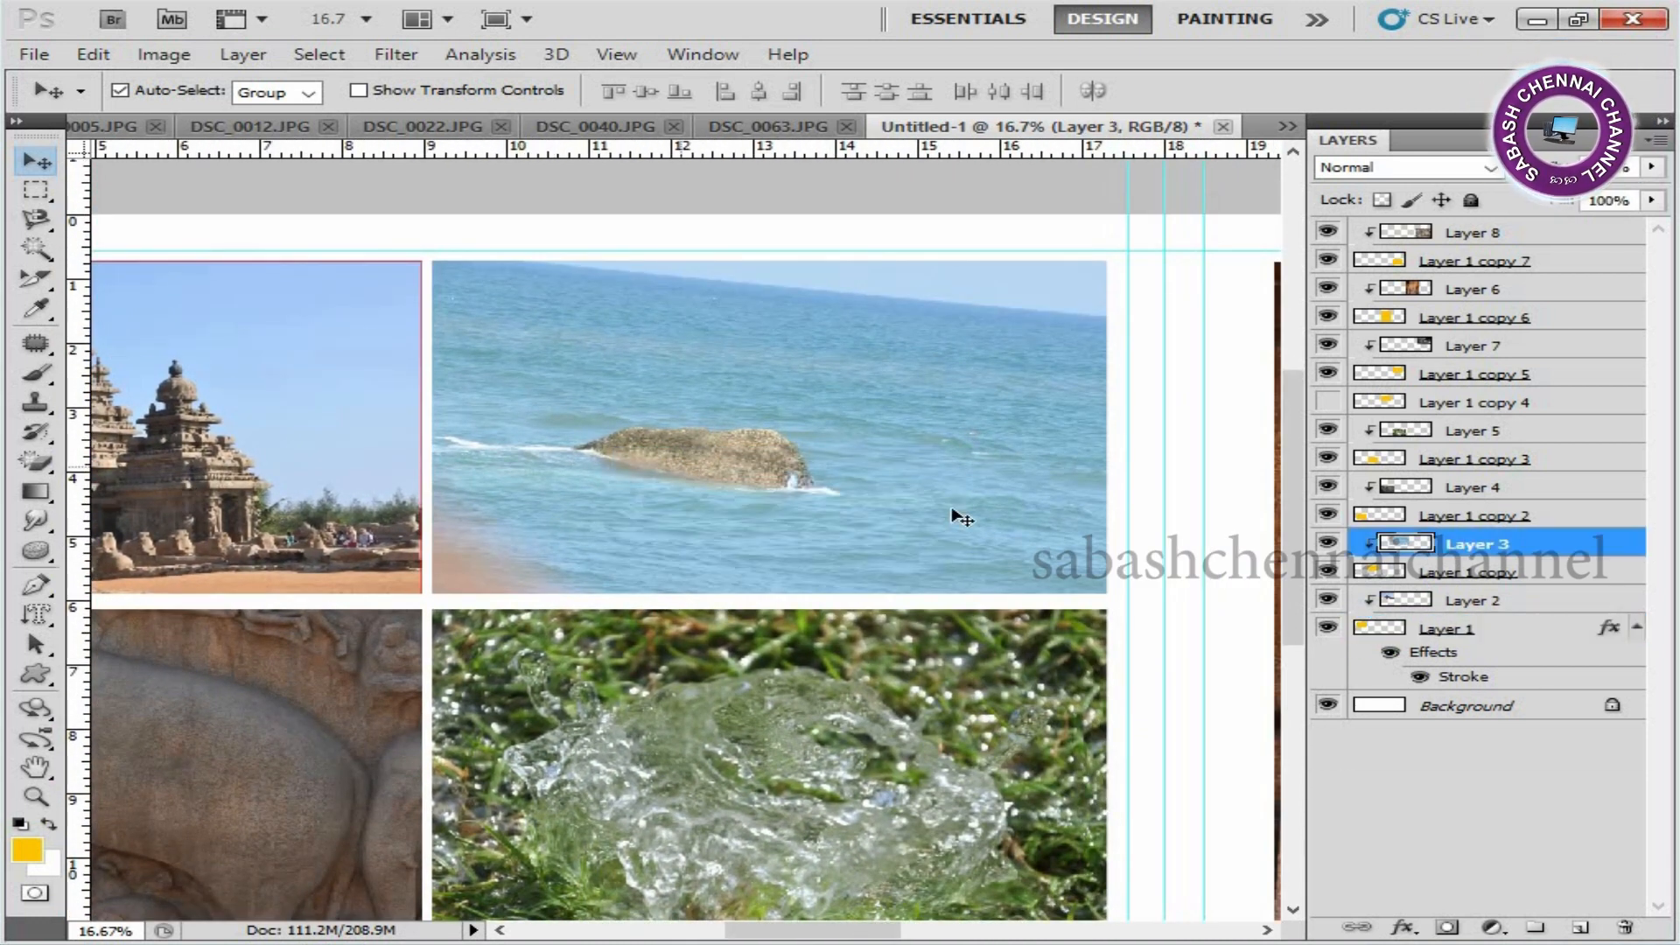
double_click(1556, 573)
click(775, 726)
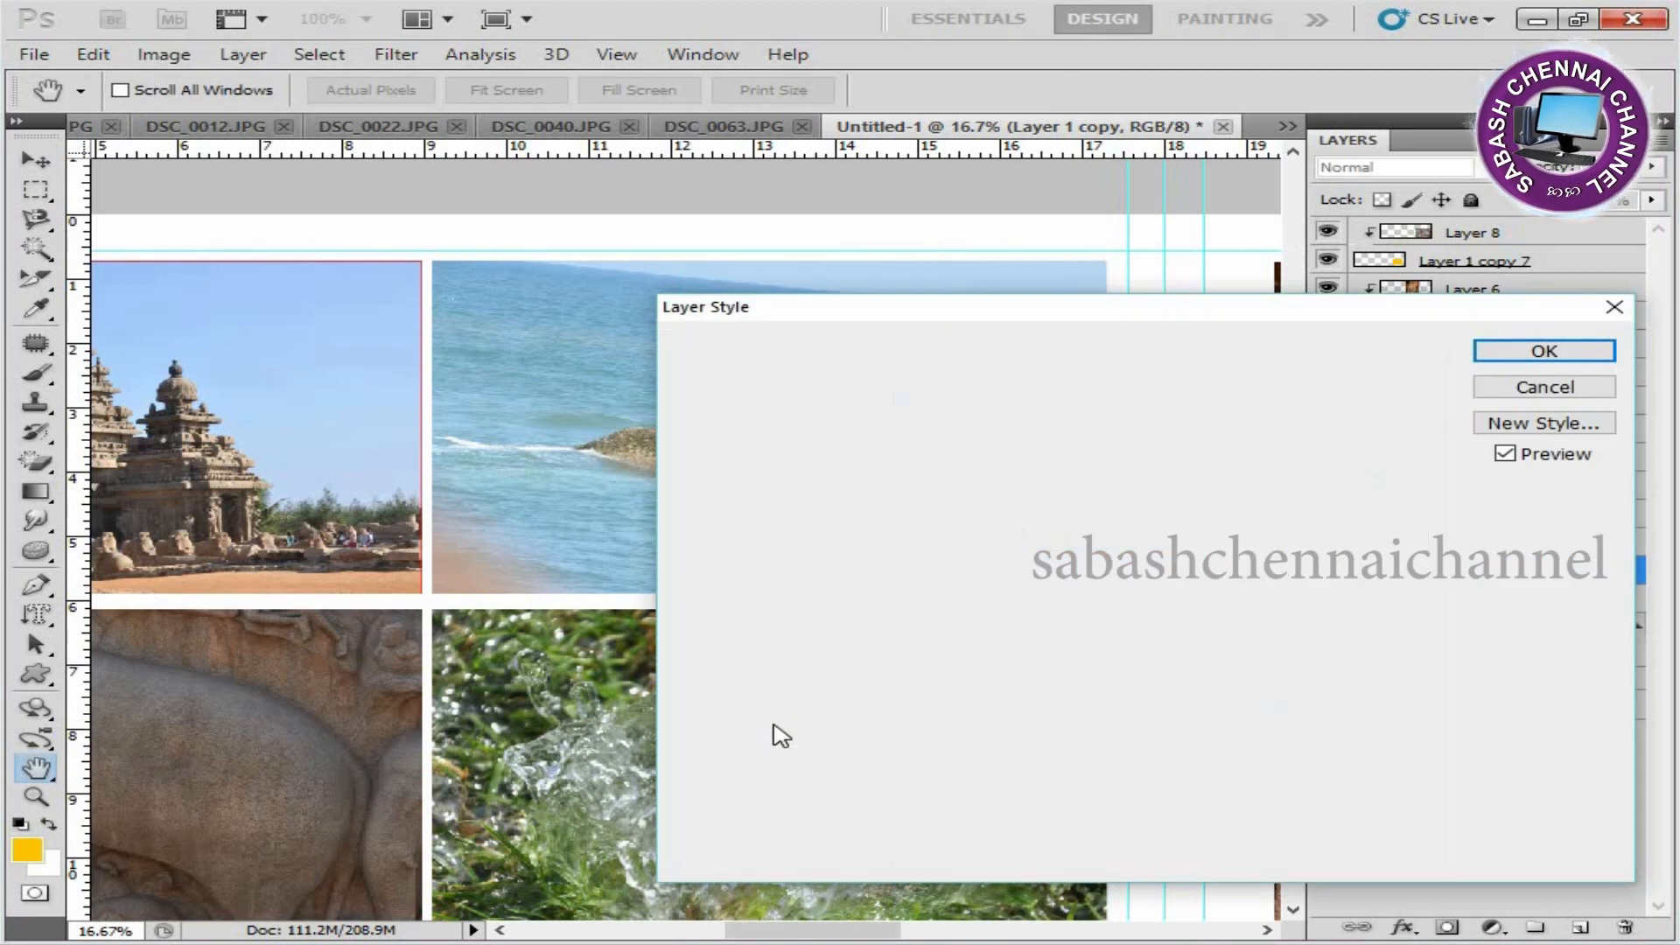
click(1034, 564)
click(1432, 449)
text(255)
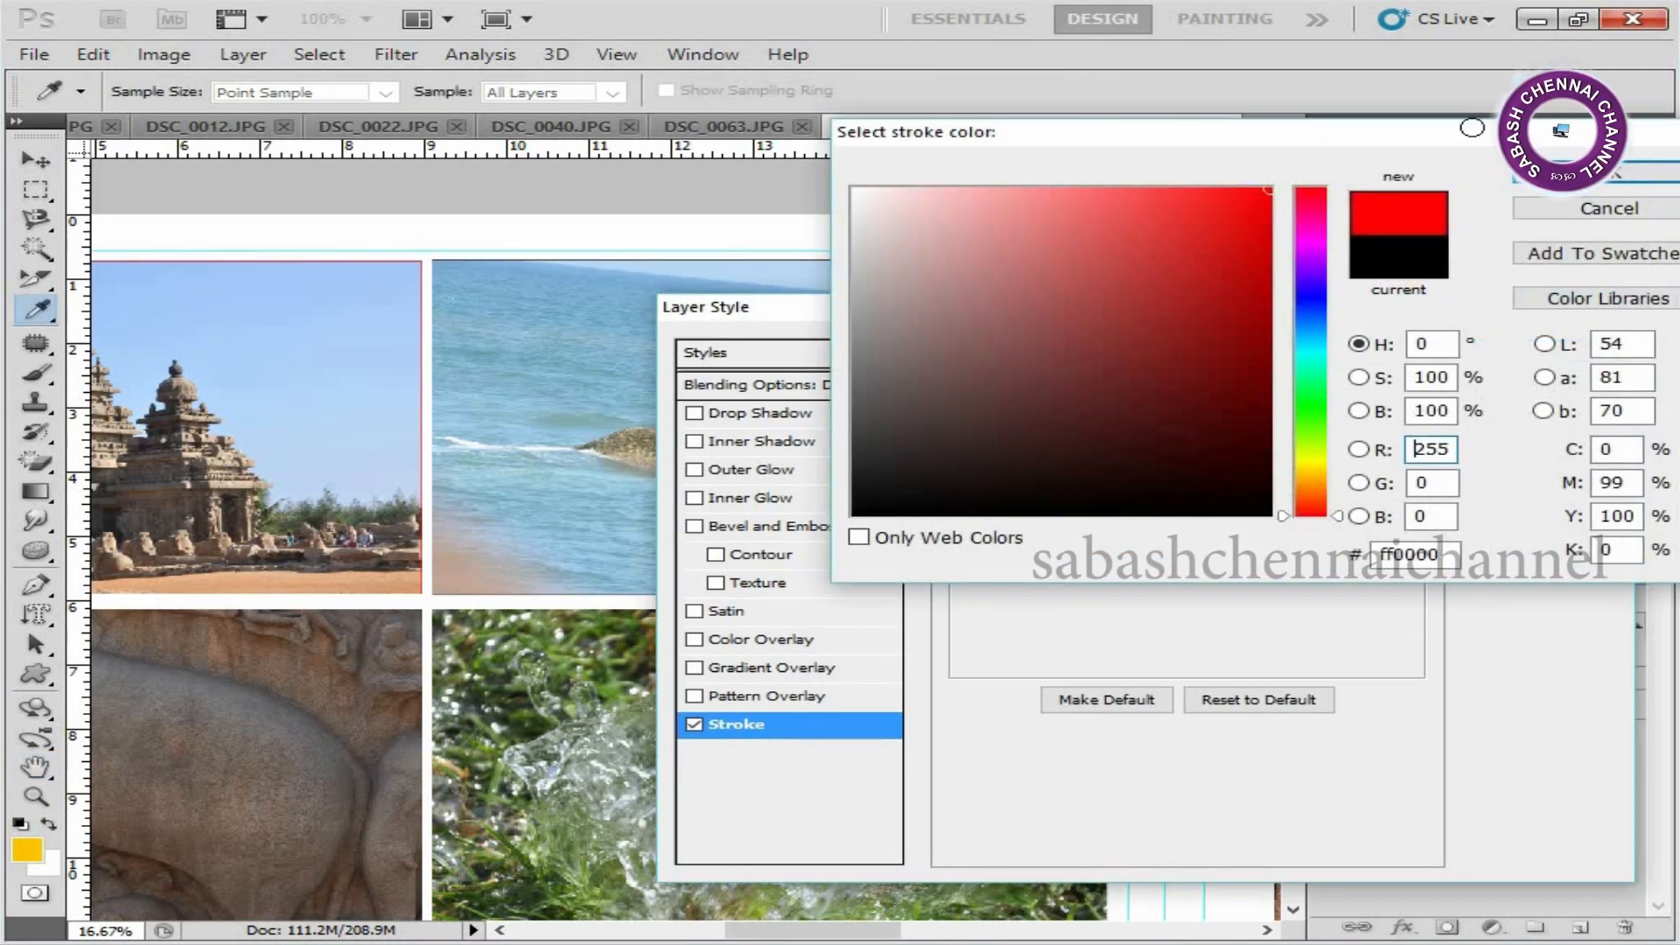
click(1575, 172)
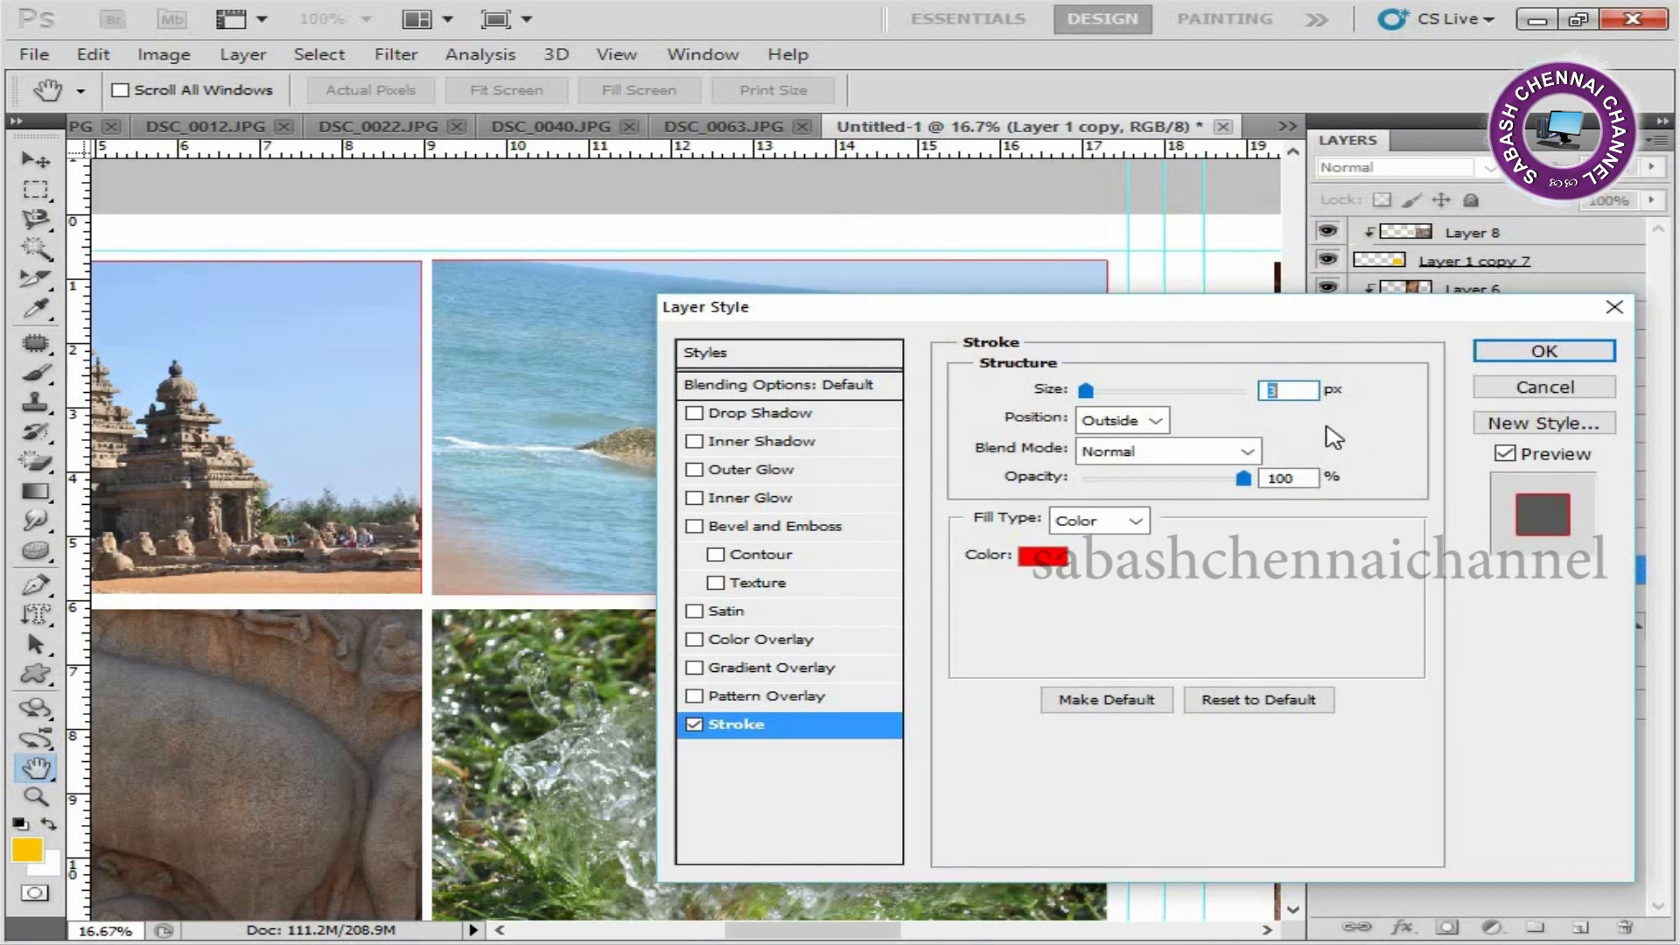
click(1576, 350)
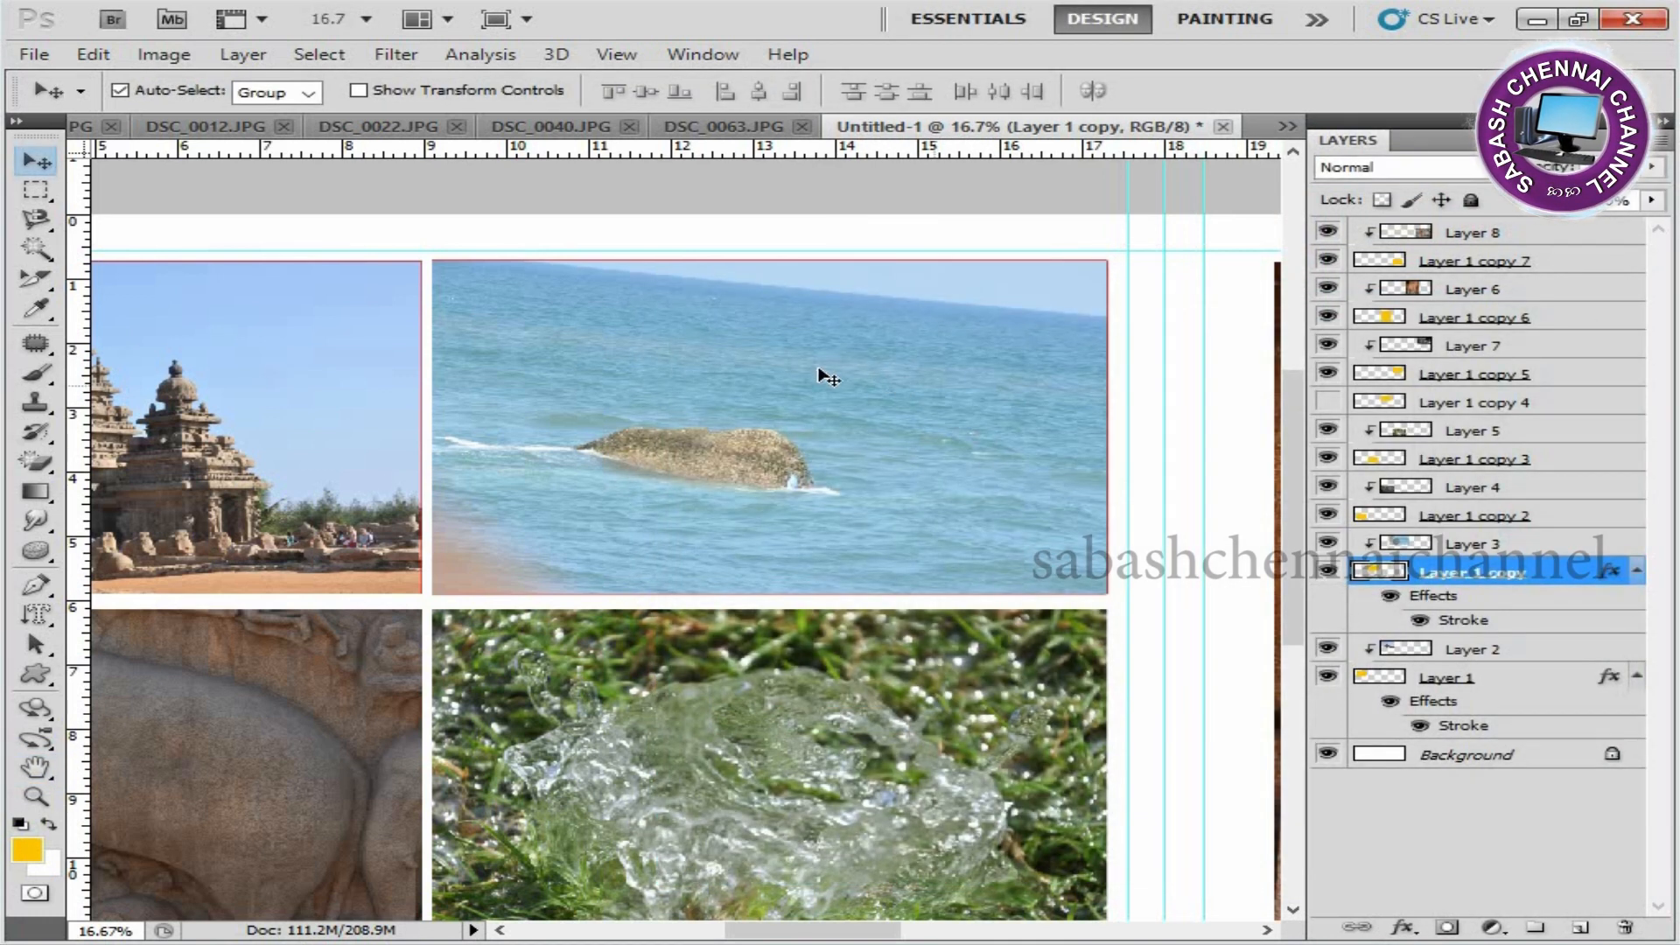
Copy Layer 1 copy's stroke style and paste it onto Layer 1 copy 2, copy 3, copy 5, copy 6 and copy 7.
right_click(1545, 583)
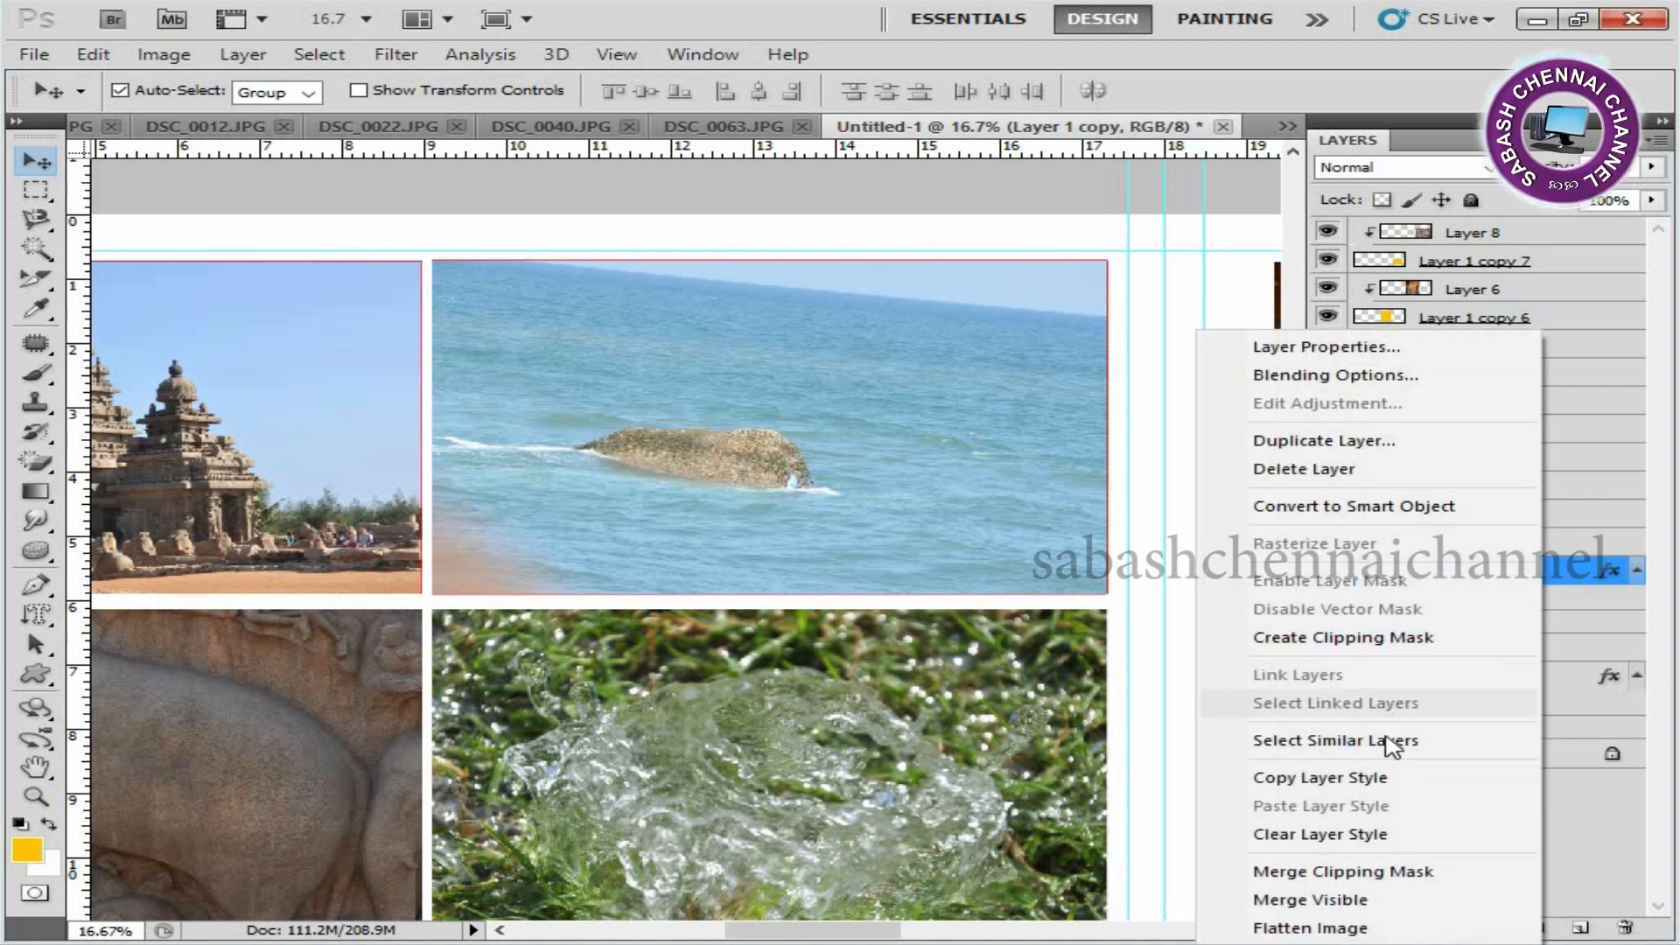
click(1376, 782)
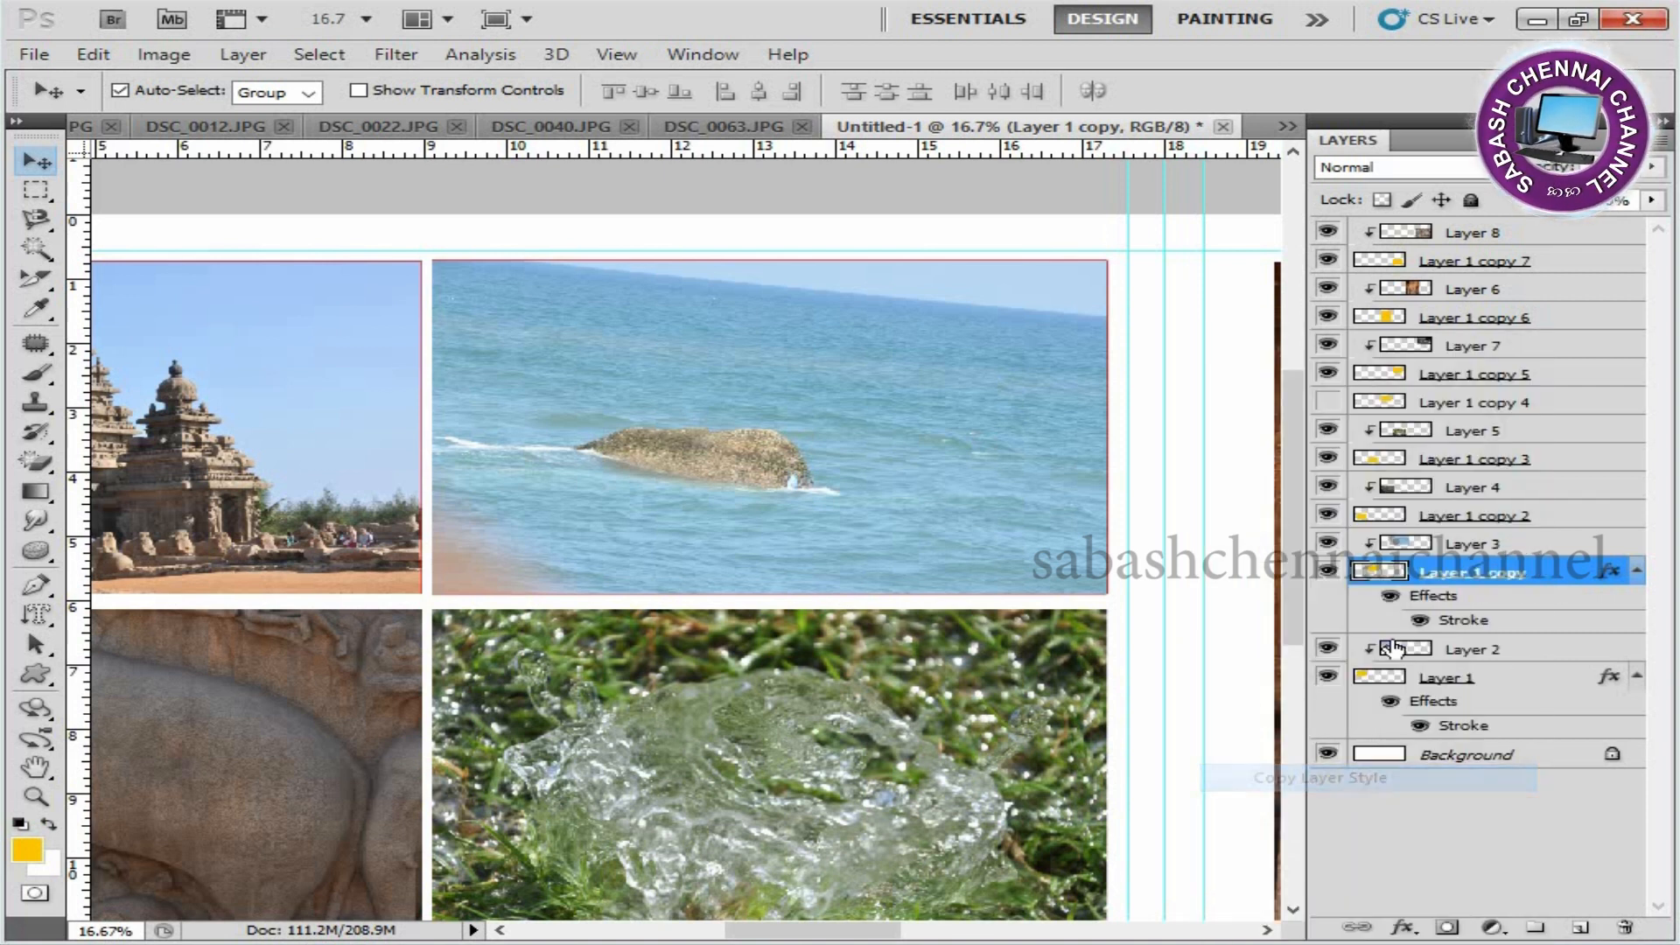
click(1456, 520)
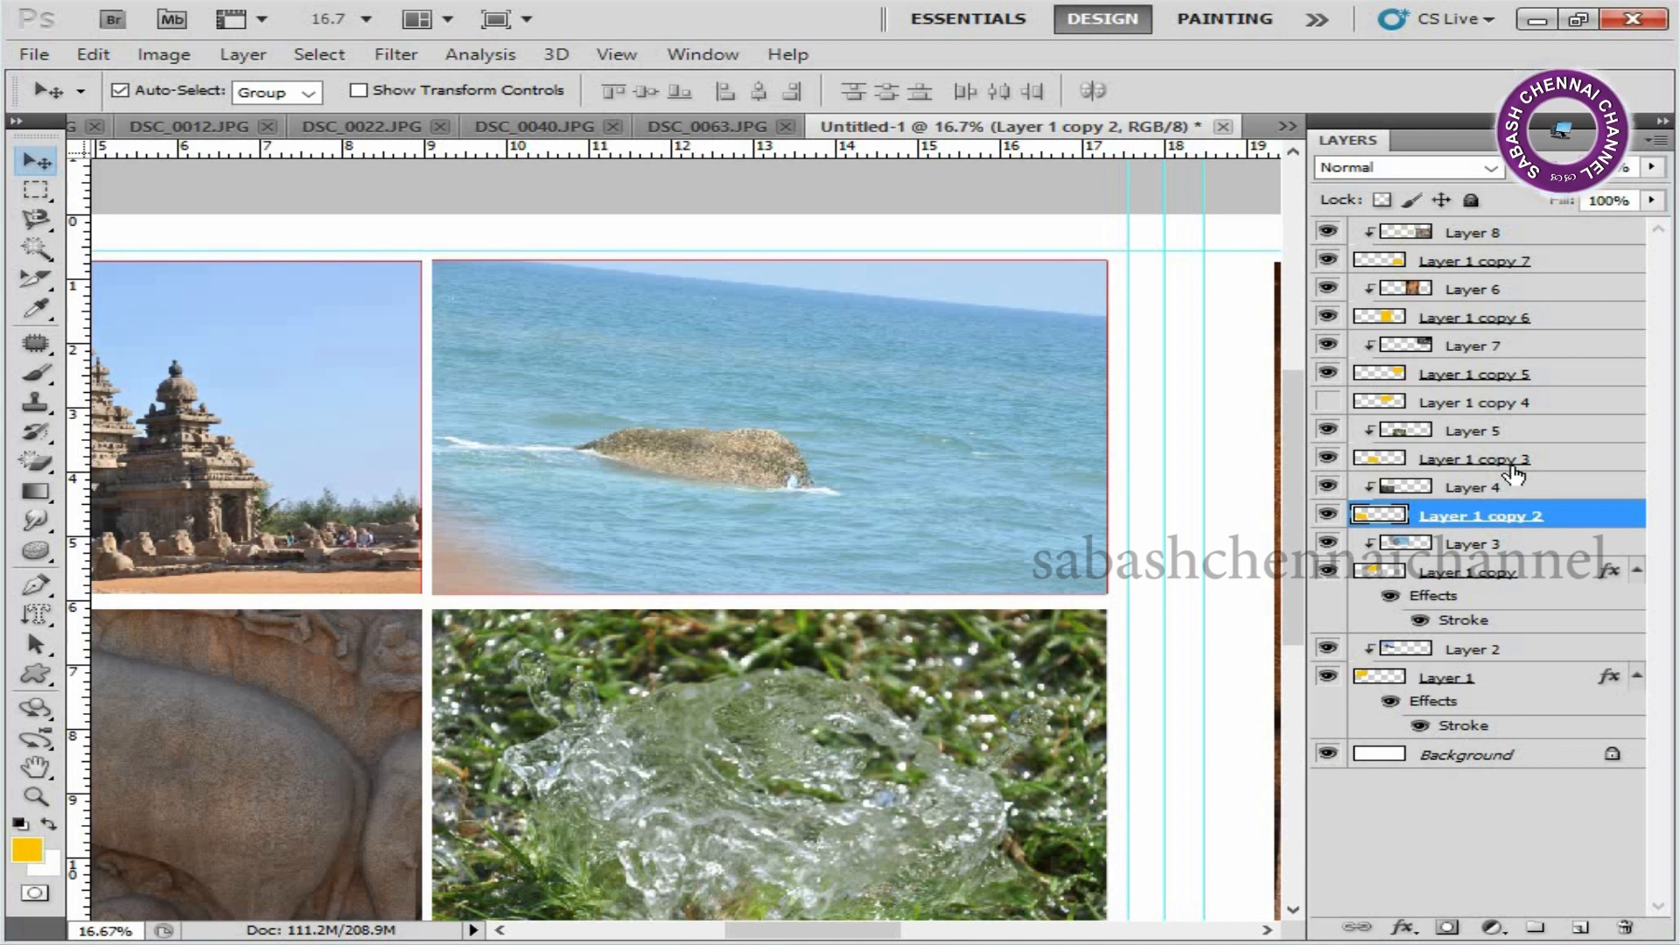
ctrl+click(1565, 463)
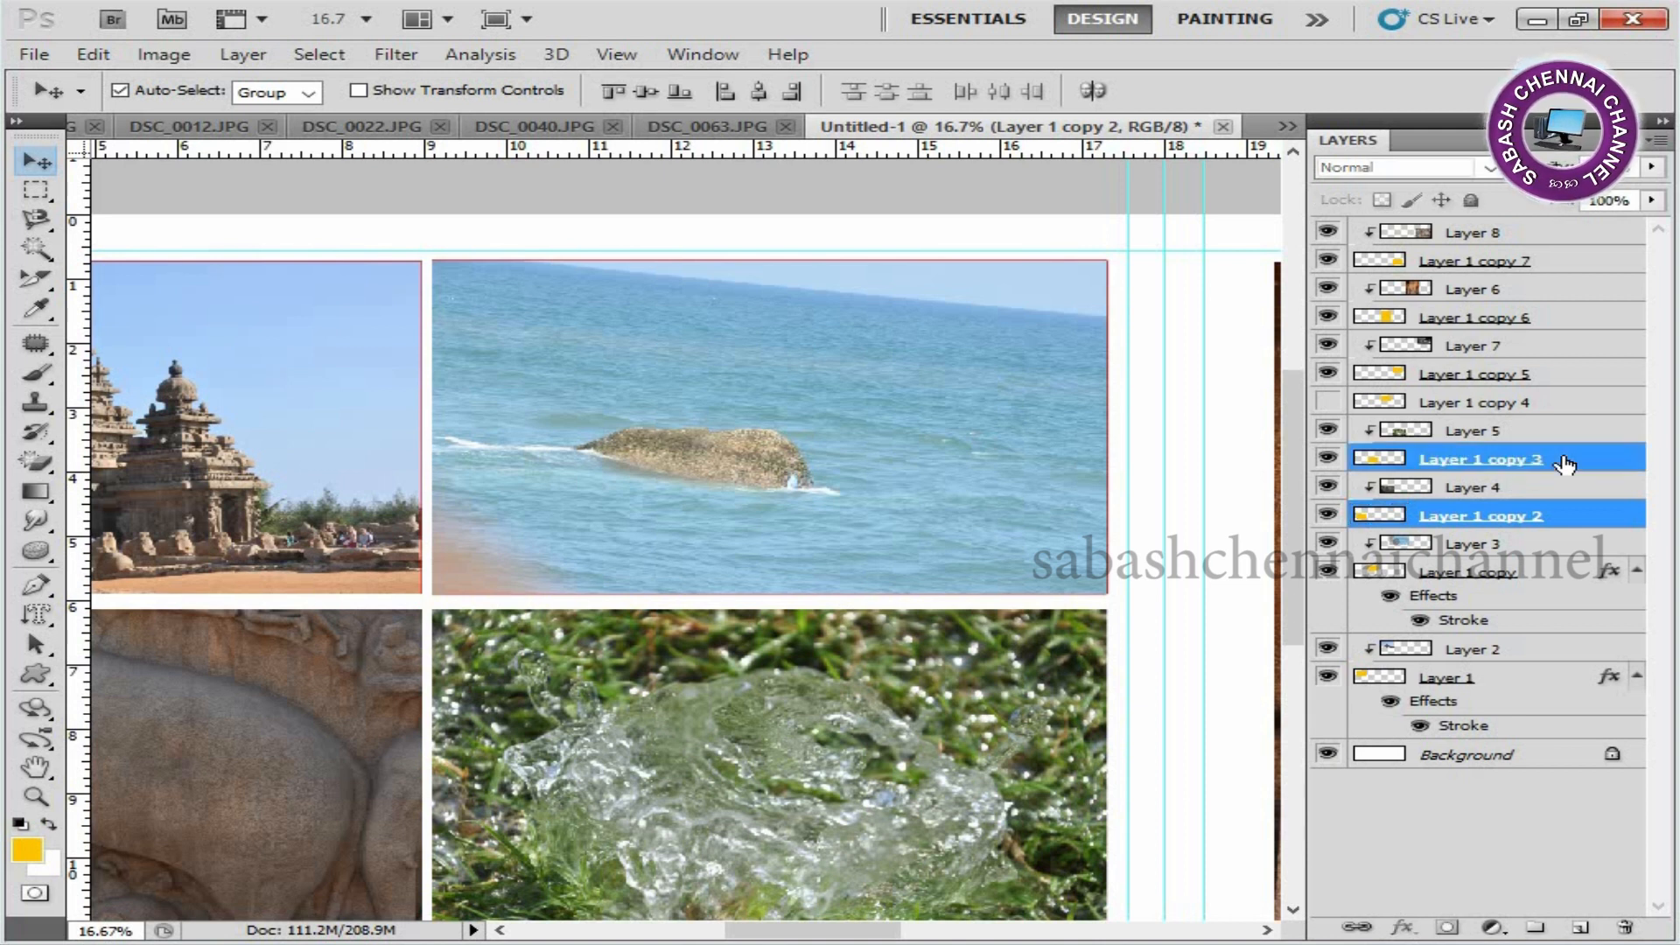
ctrl+click(1563, 405)
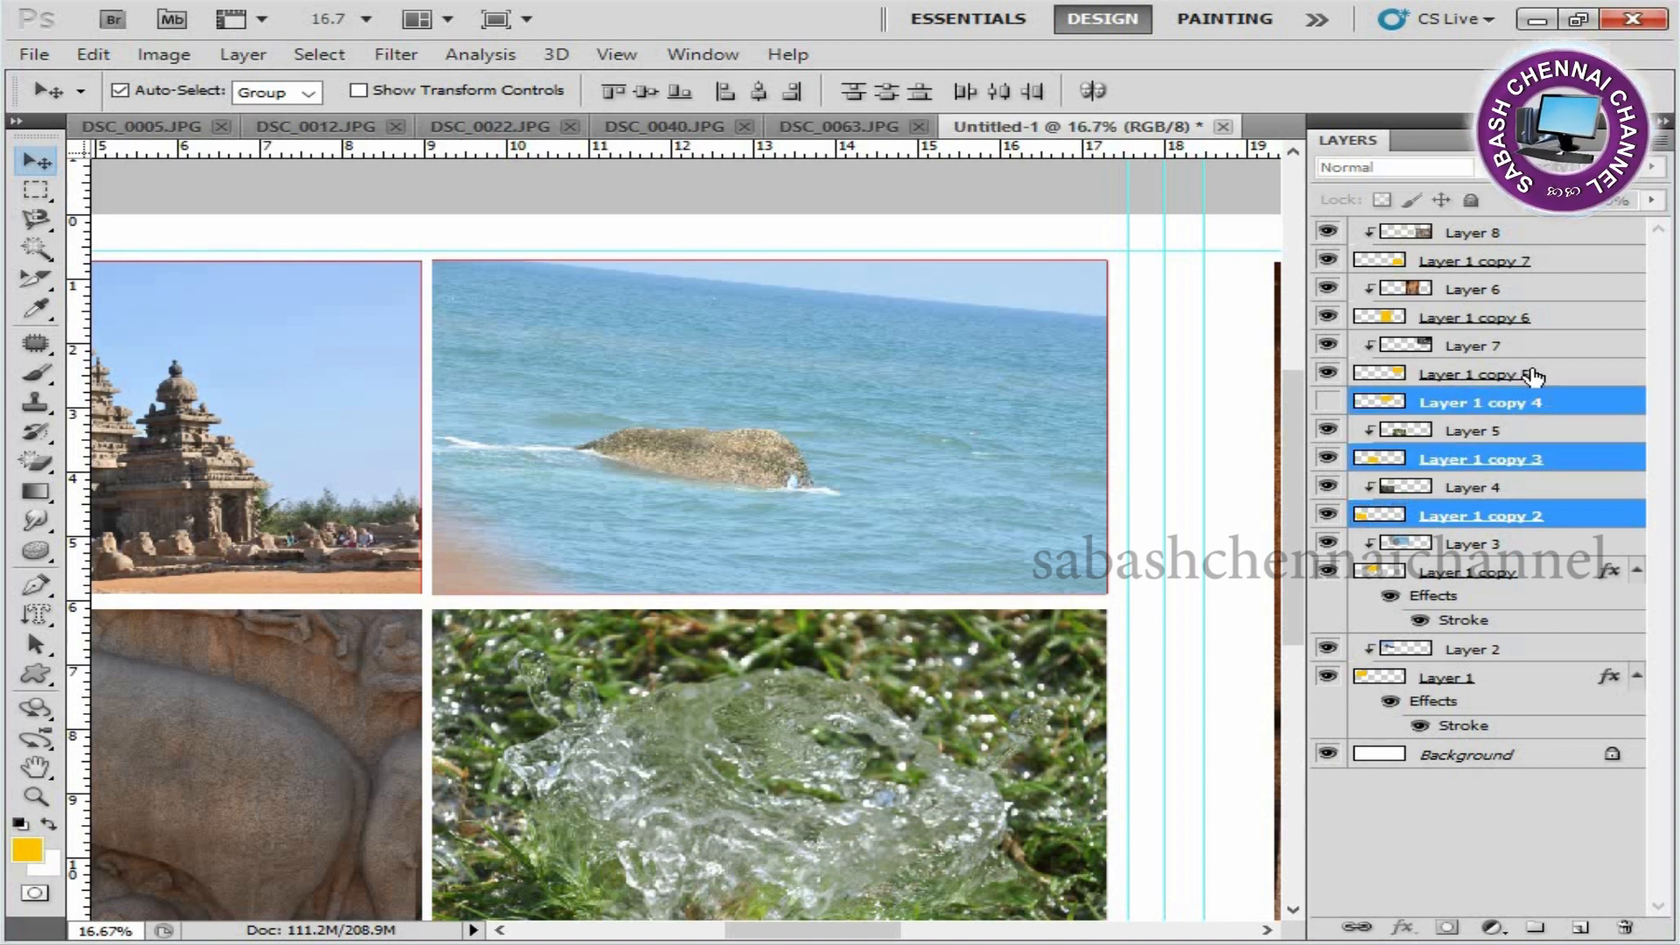
ctrl+click(1542, 378)
ctrl+click(1527, 324)
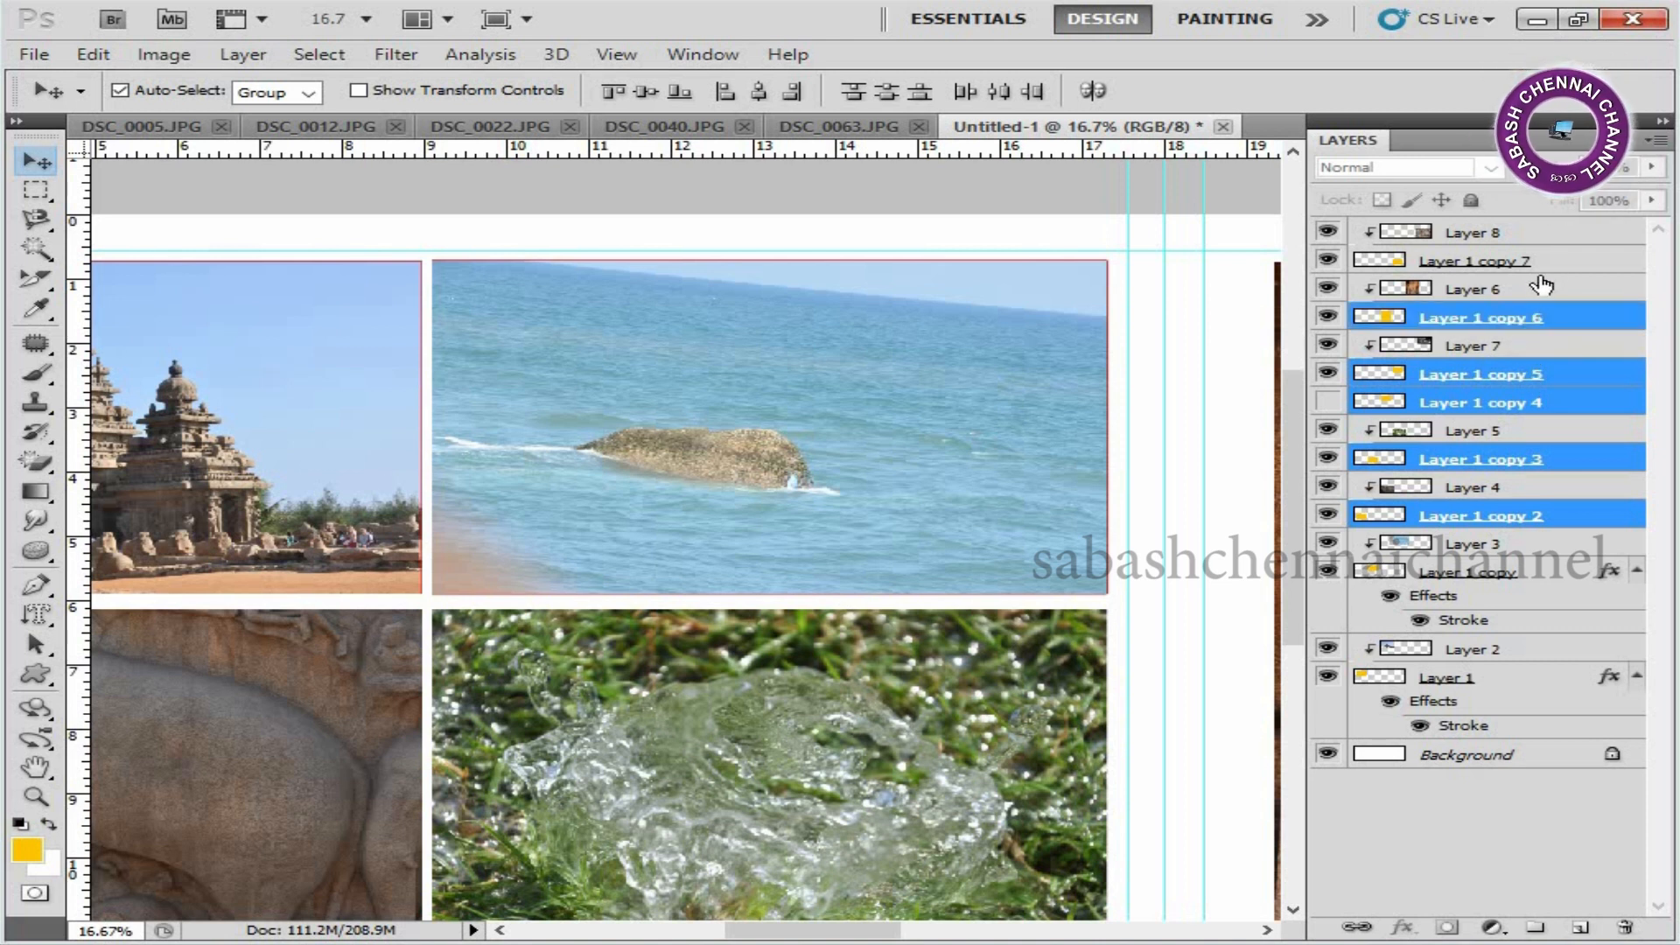
ctrl+click(1555, 267)
right_click(1540, 377)
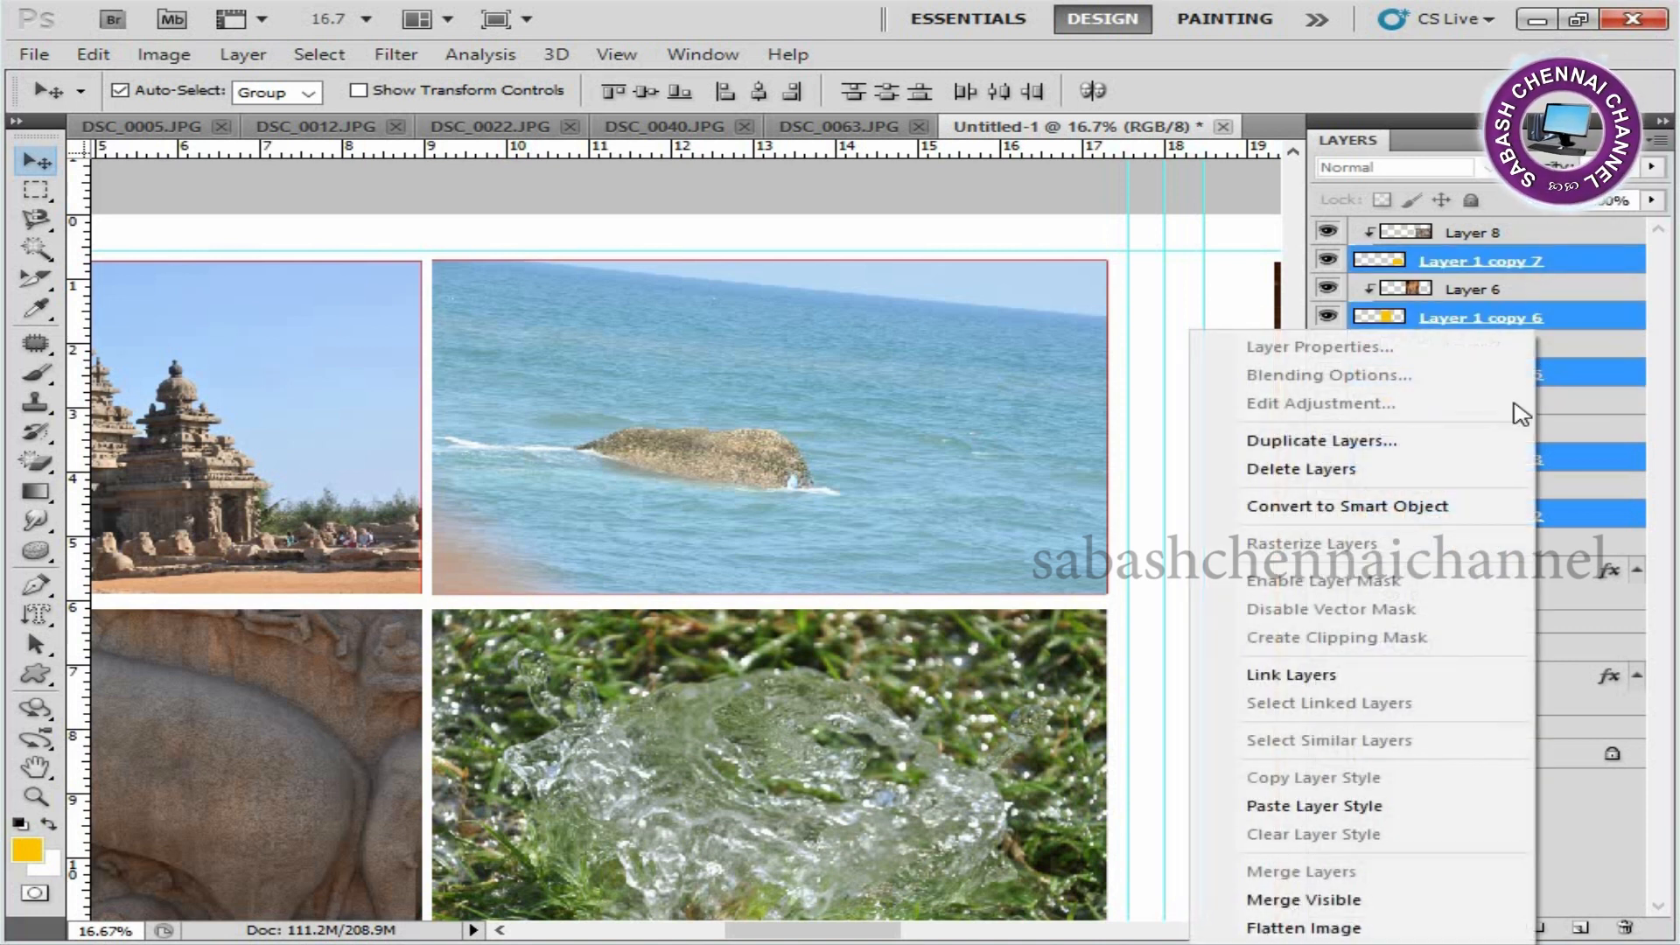
click(1360, 808)
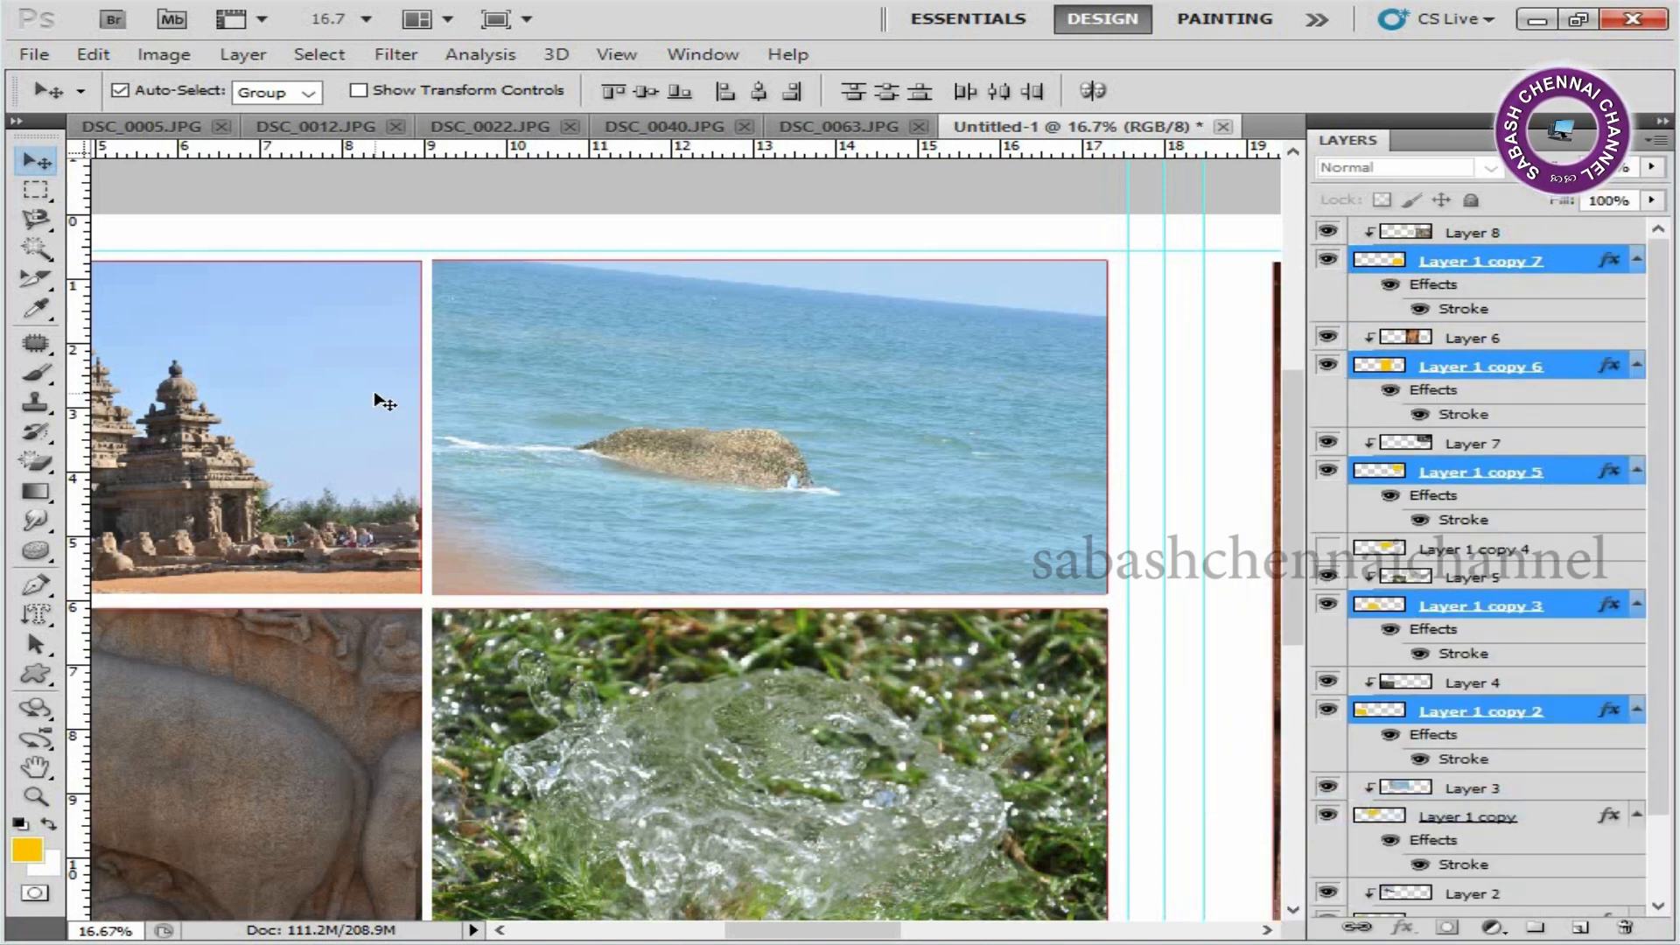
key(ctrl+0)
key(ctrl+plus)
key(ctrl+plus)
key(ctrl+plus)
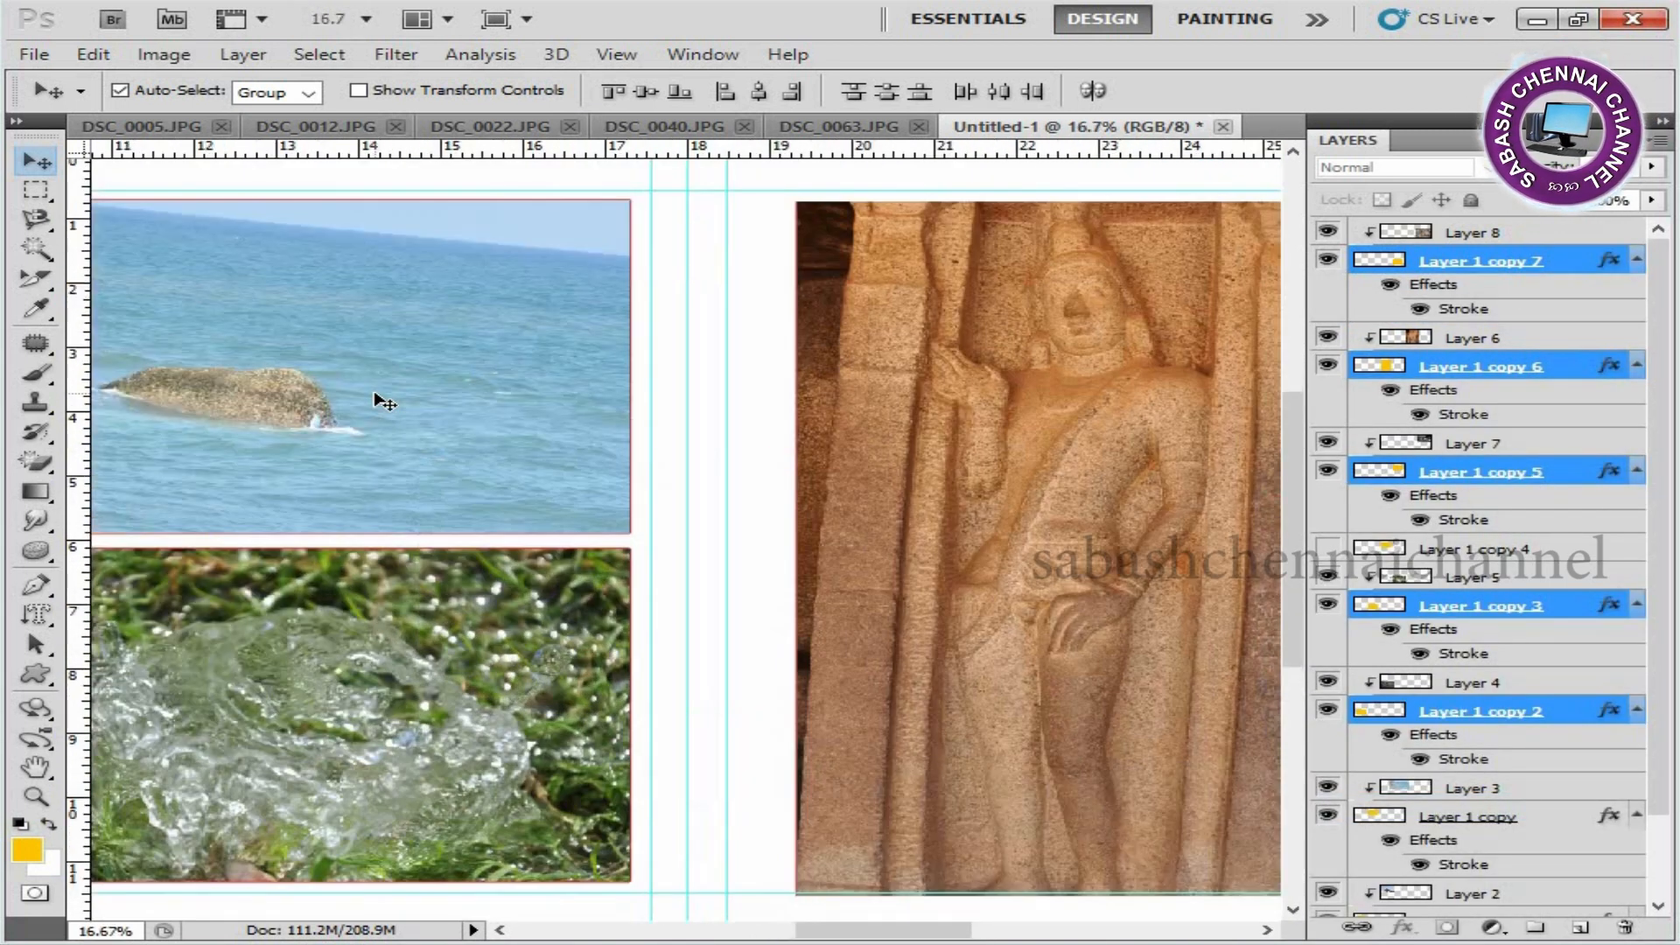
key(ctrl+plus)
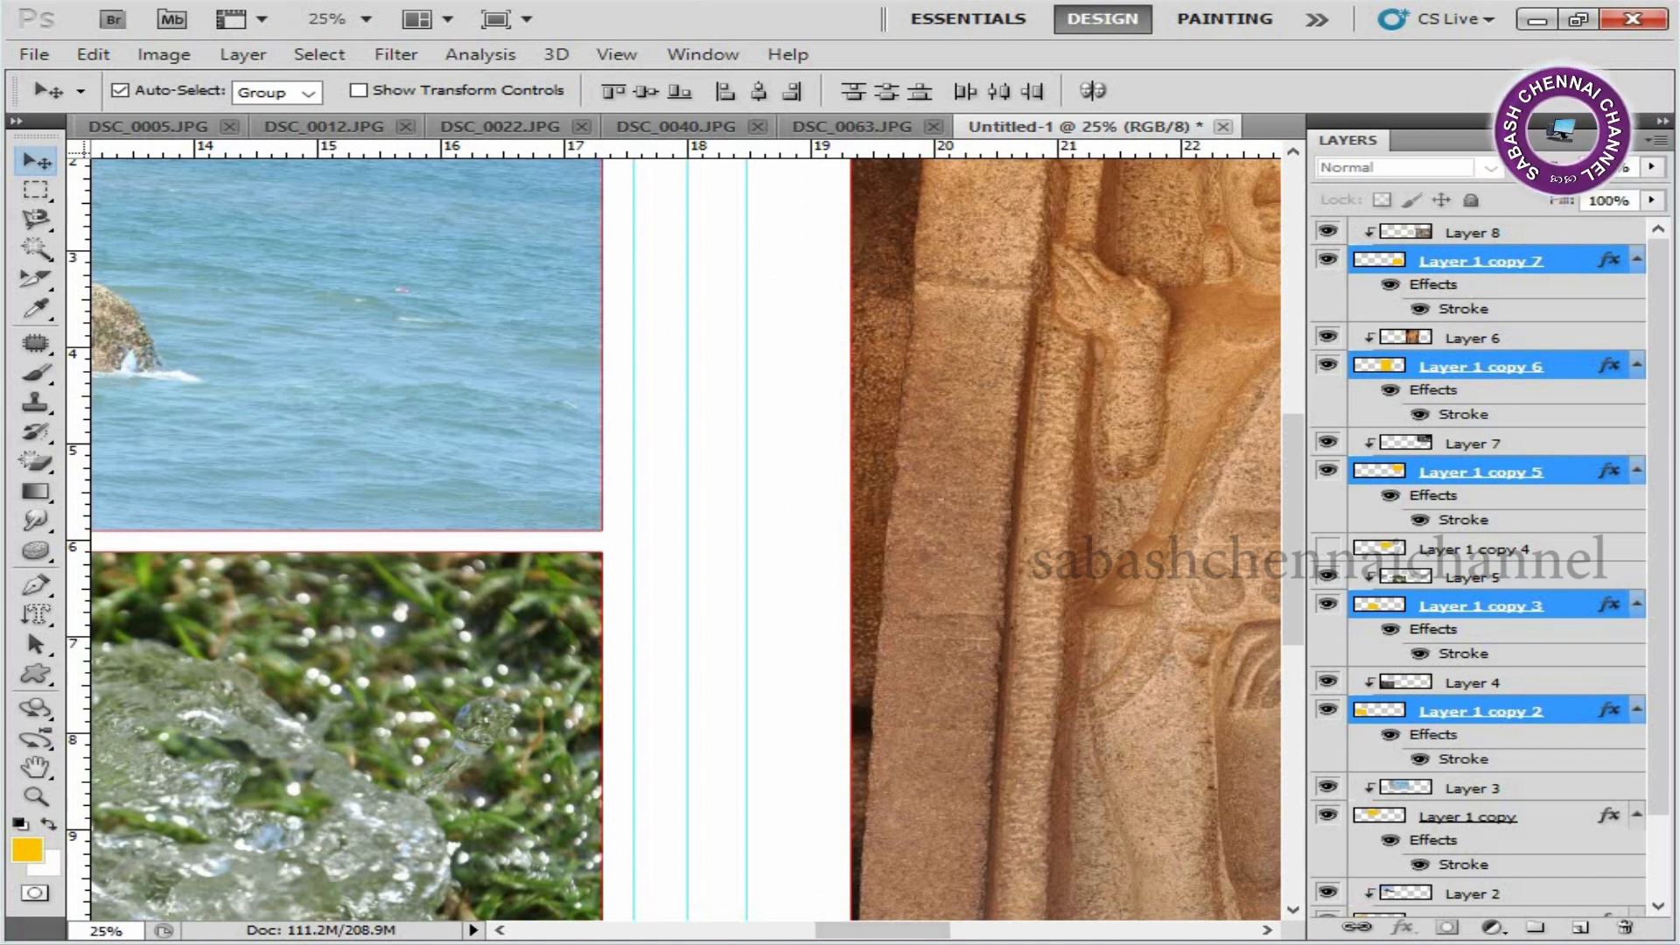
Cut the entire carved-stone image out of DSC_0063.JPG and close that file without saving.
click(883, 128)
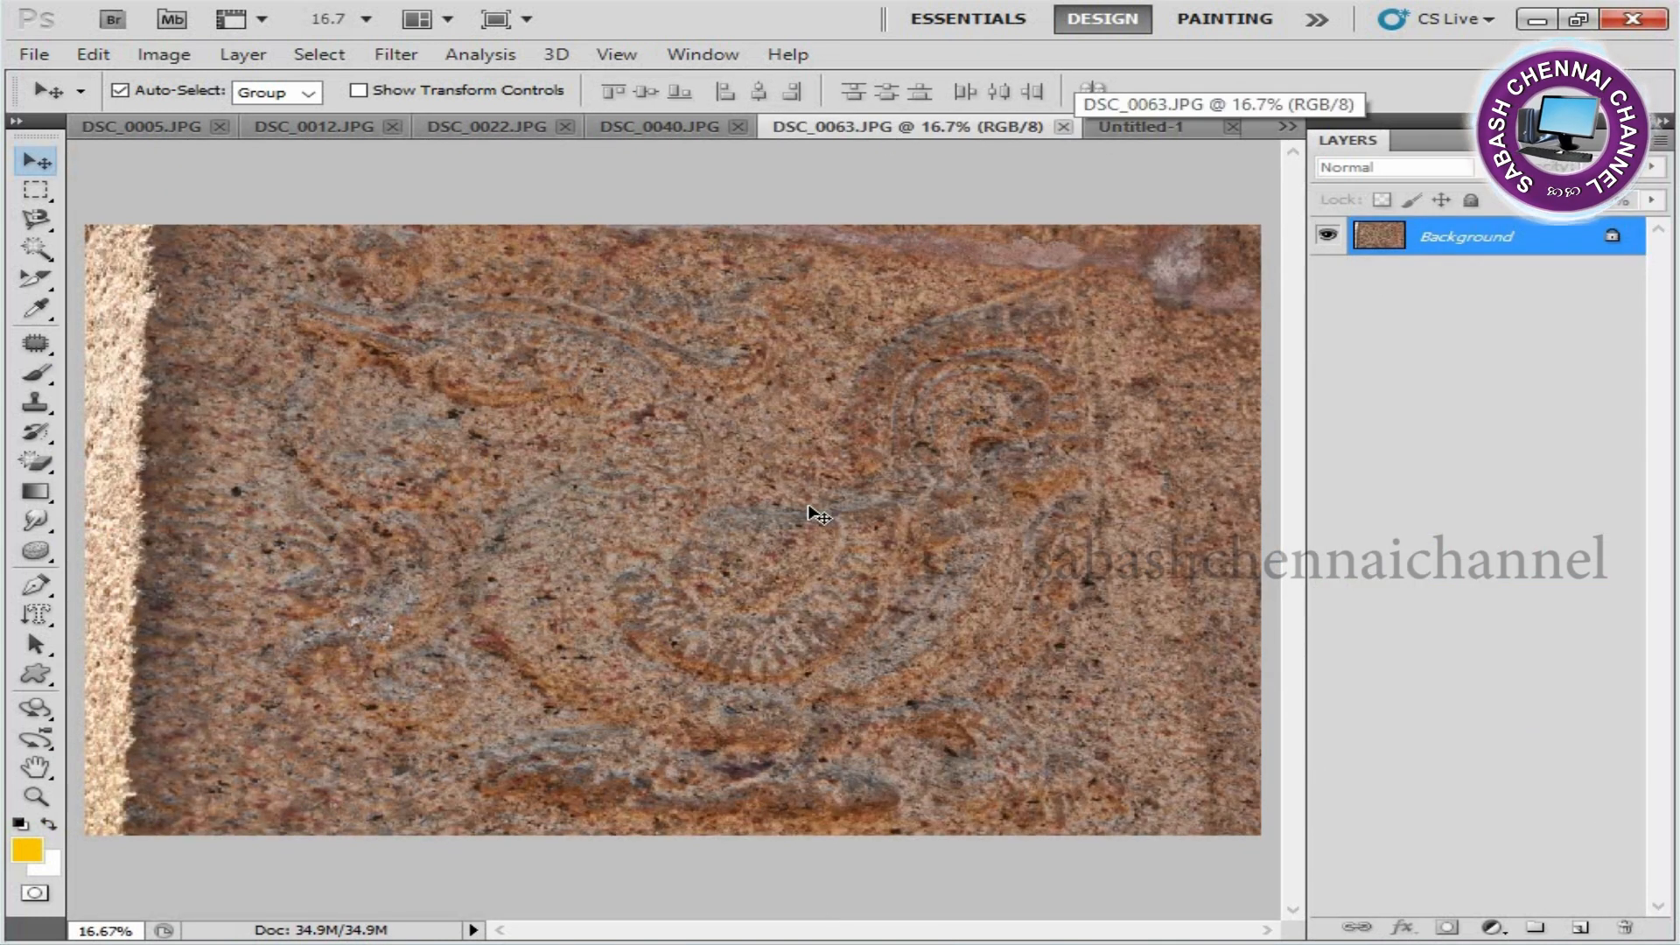
key(ctrl+a)
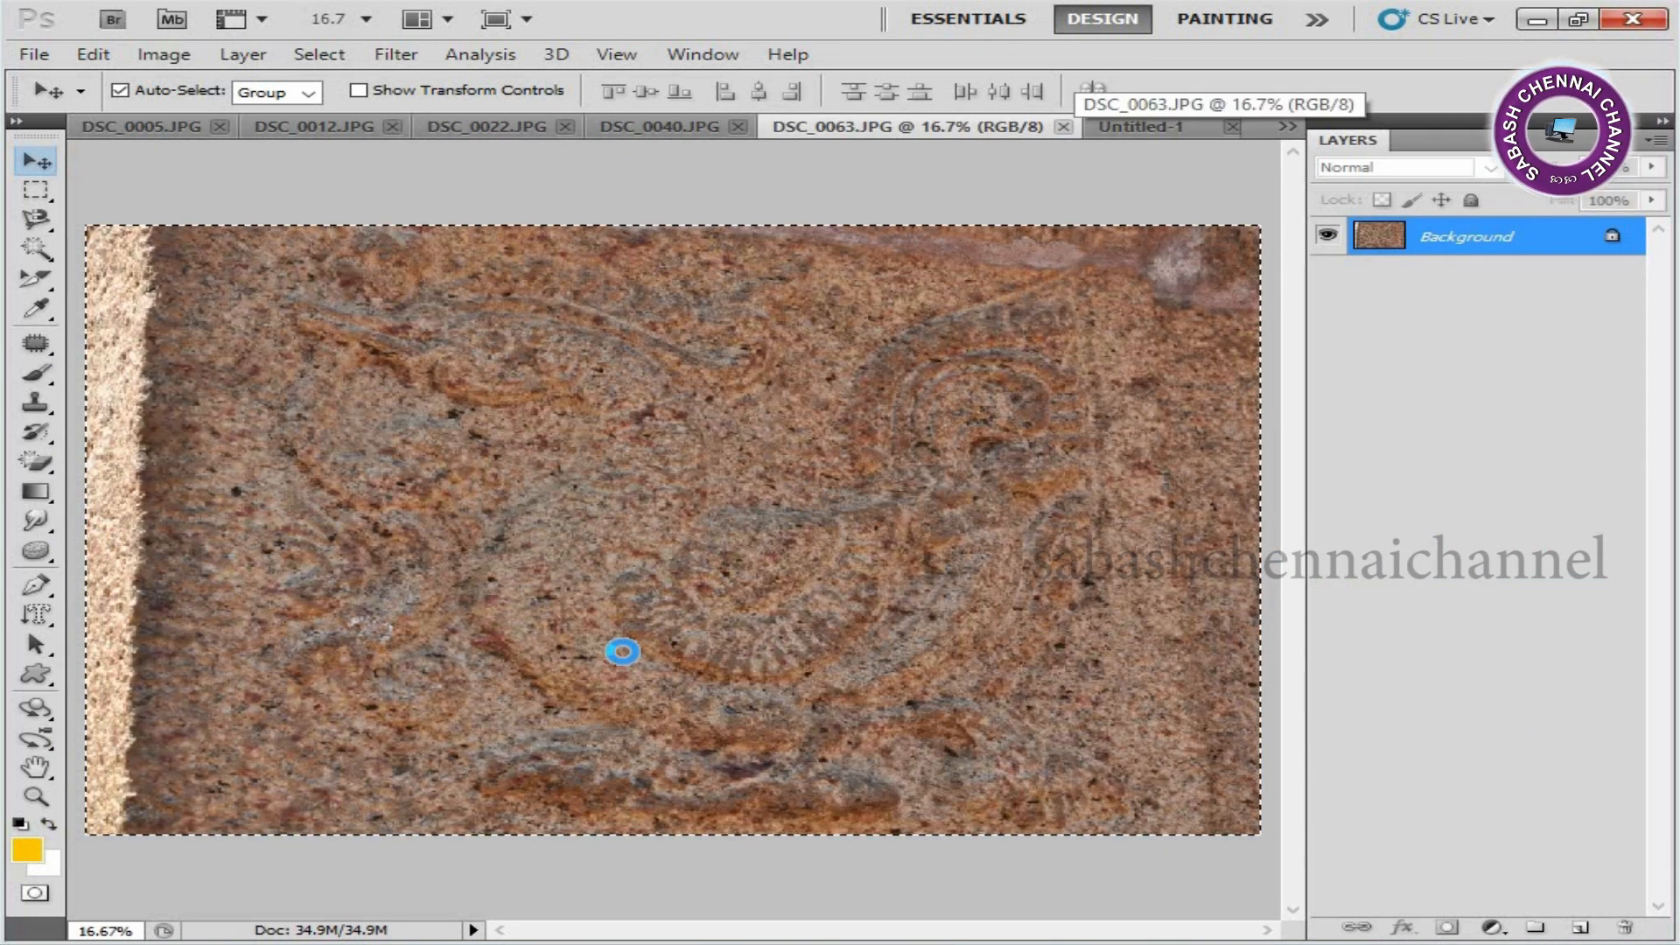
key(ctrl+x)
key(ctrl+w)
click(859, 379)
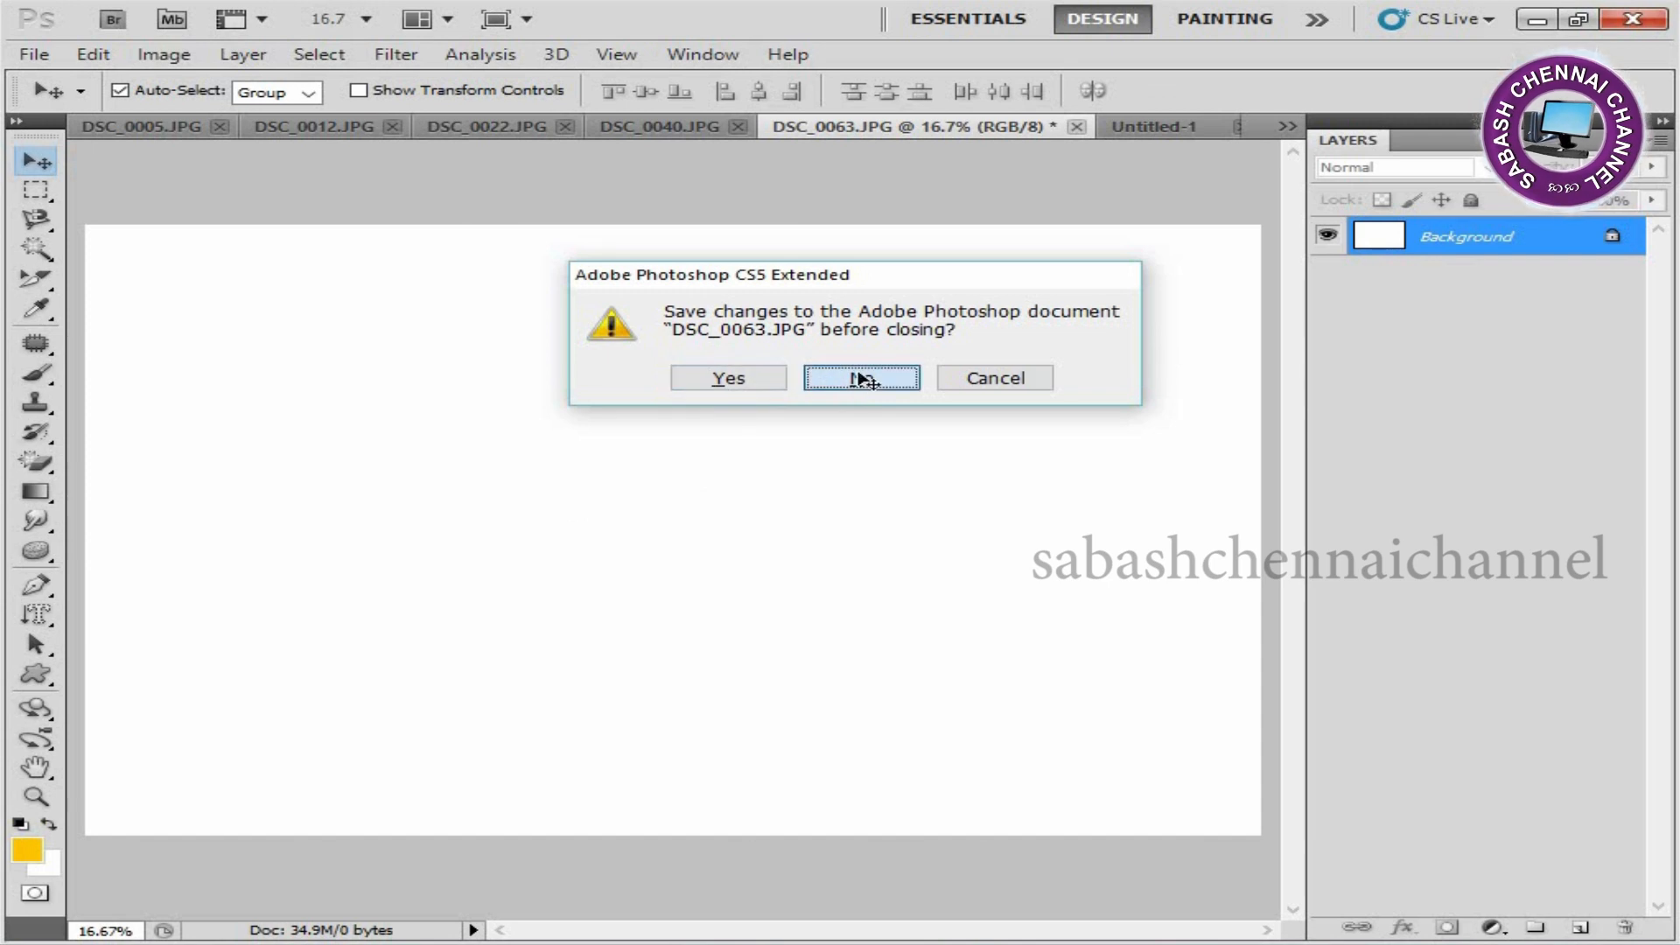
Paste the carved-stone photo directly above the Background layer, enlarge it to cover the whole spread, and fade it as a backdrop.
click(1437, 904)
key(ctrl+v)
key(ctrl+t)
key(ctrl+0)
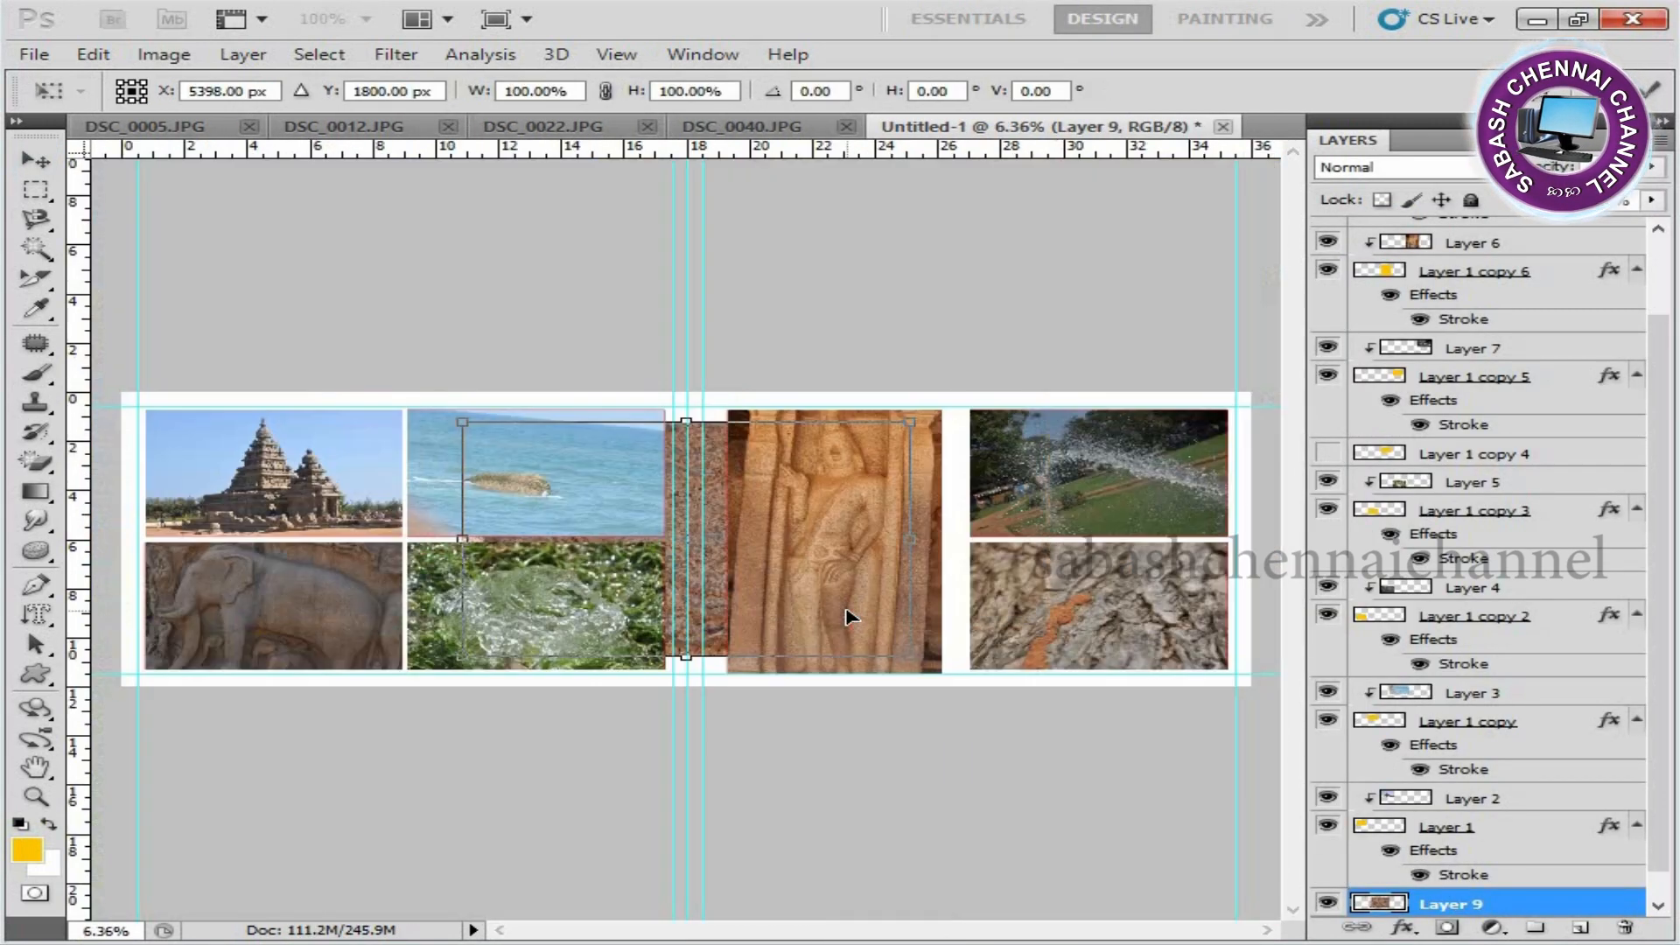
key(Return)
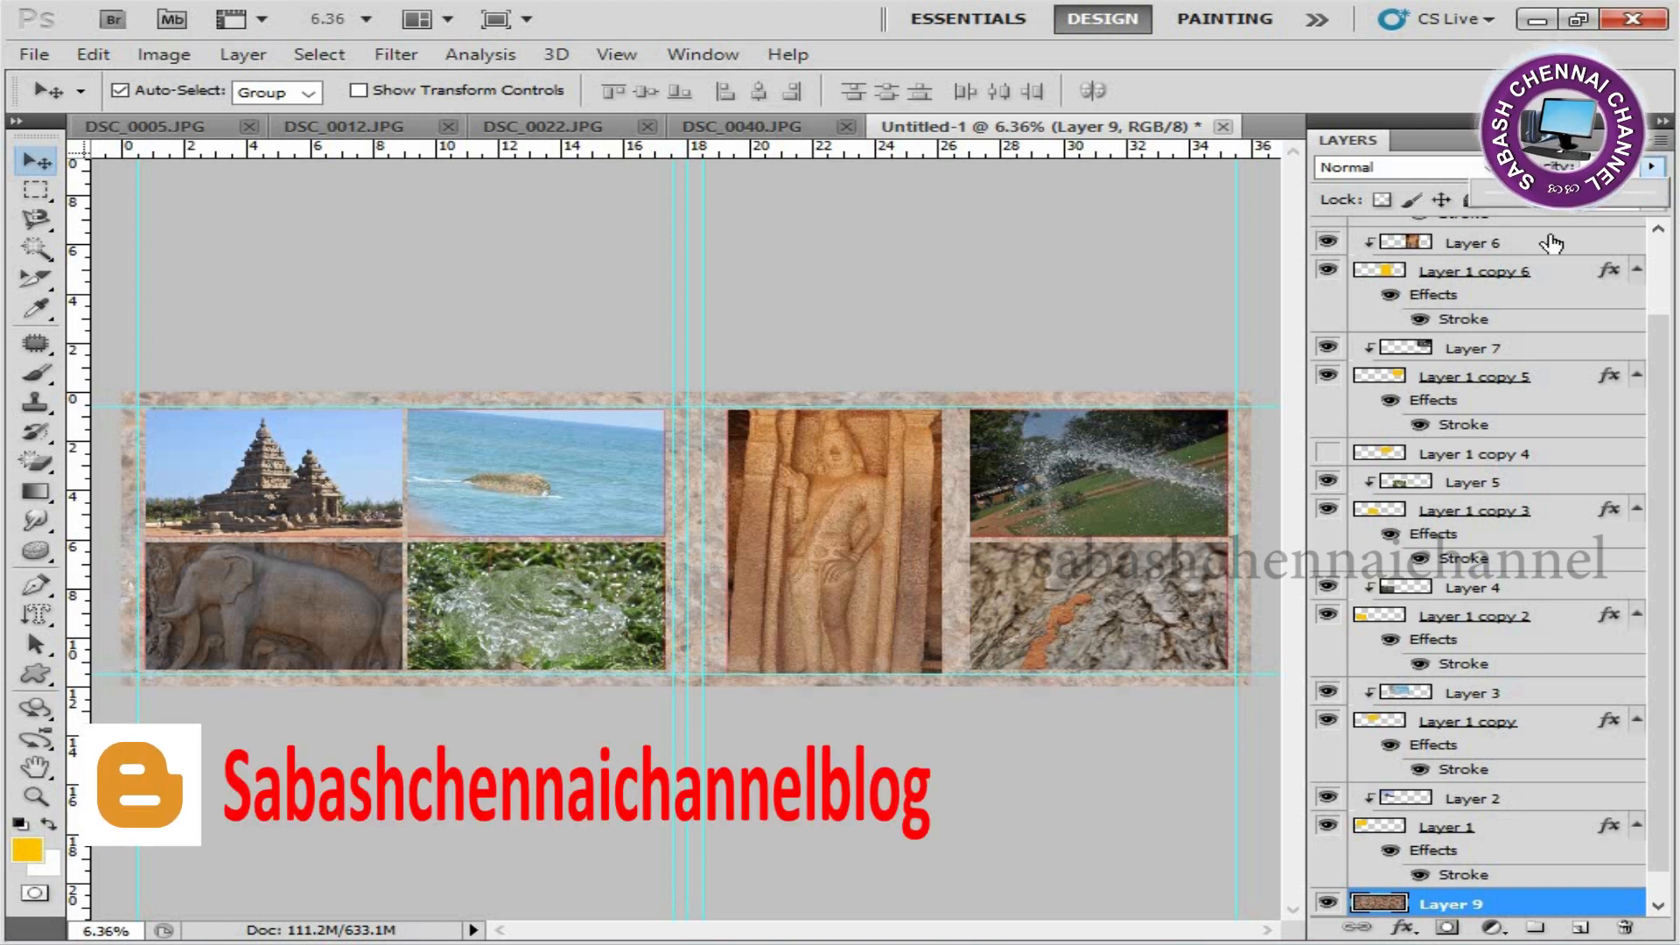
click(904, 330)
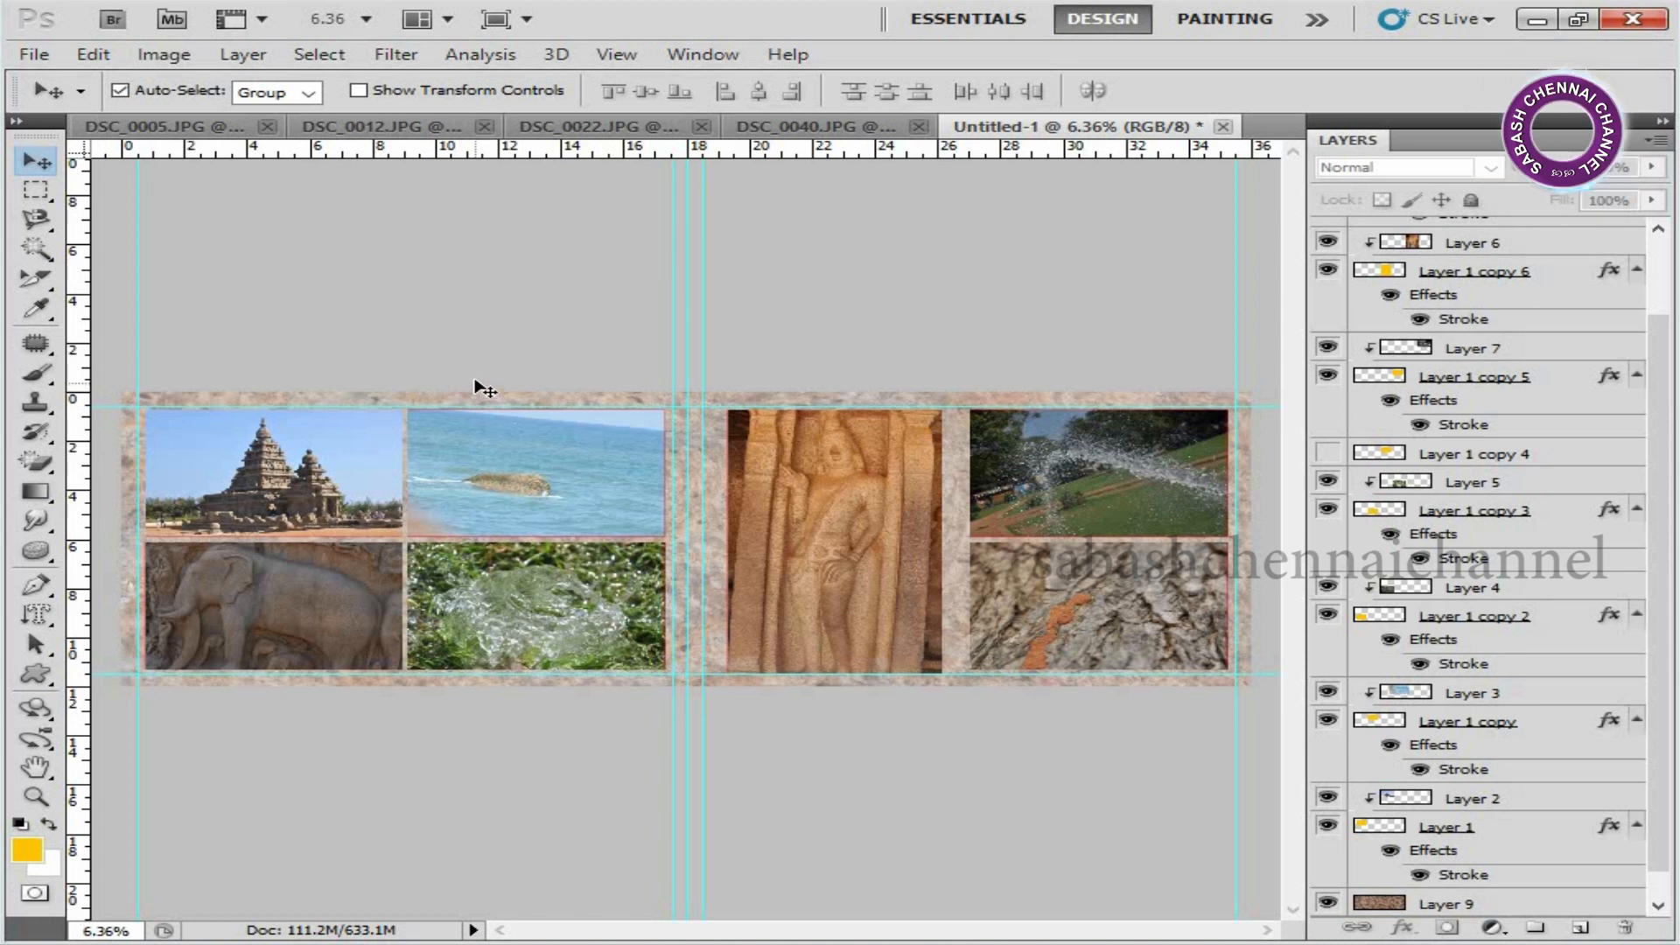
key(ctrl+s)
click(838, 536)
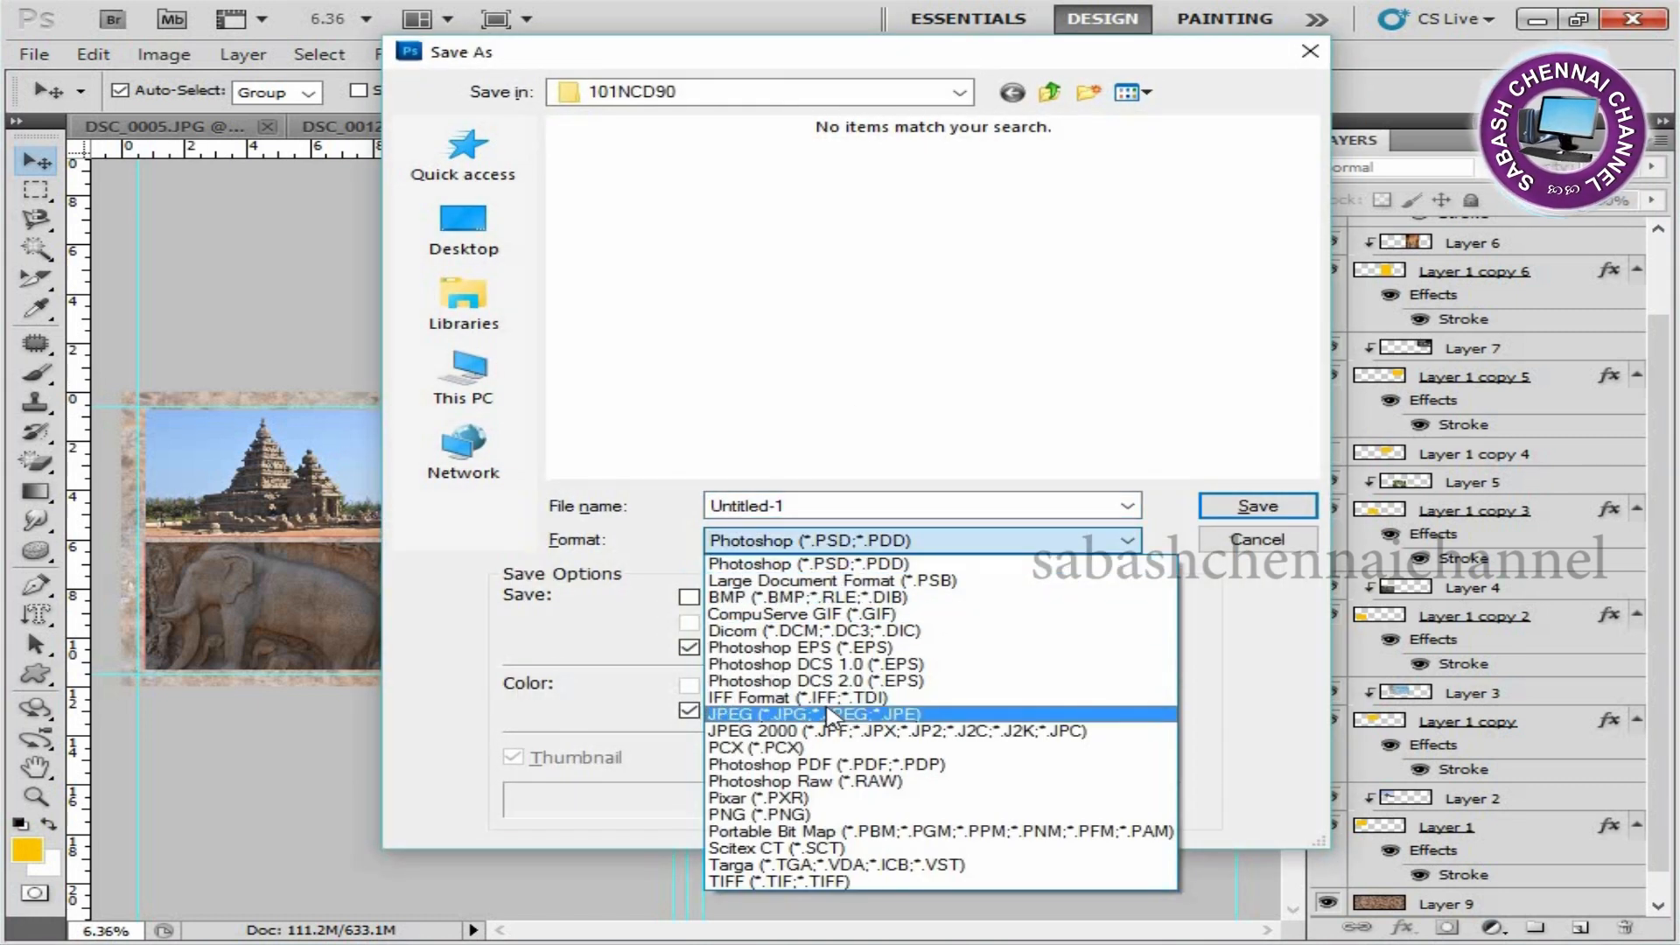
click(830, 714)
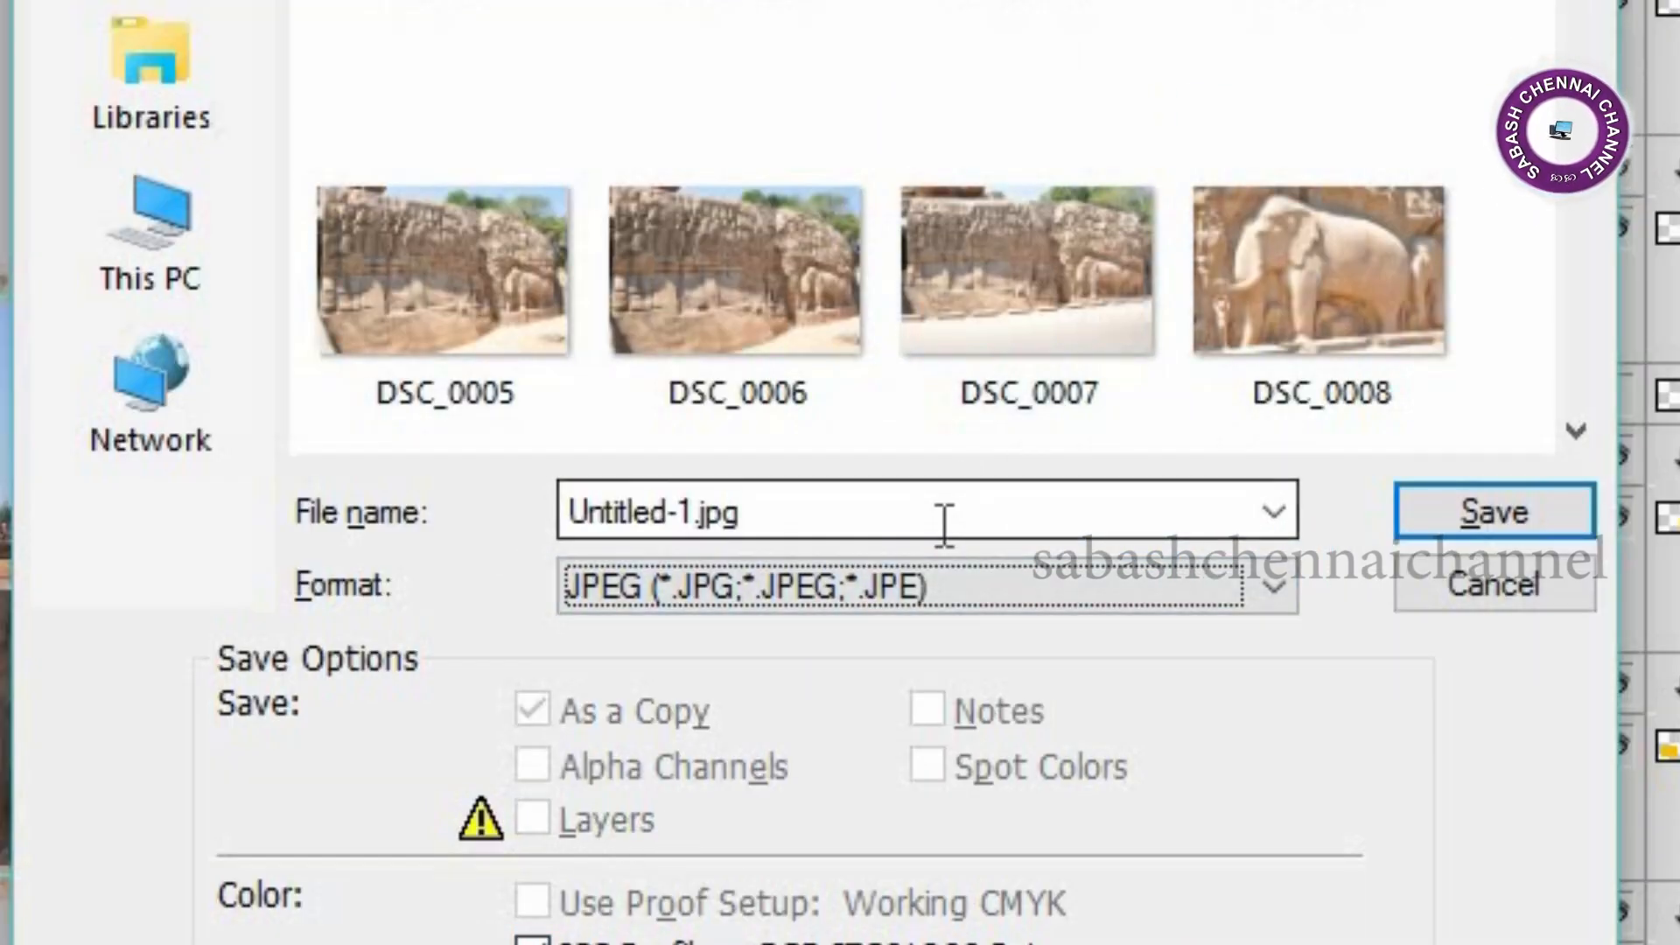
click(1493, 588)
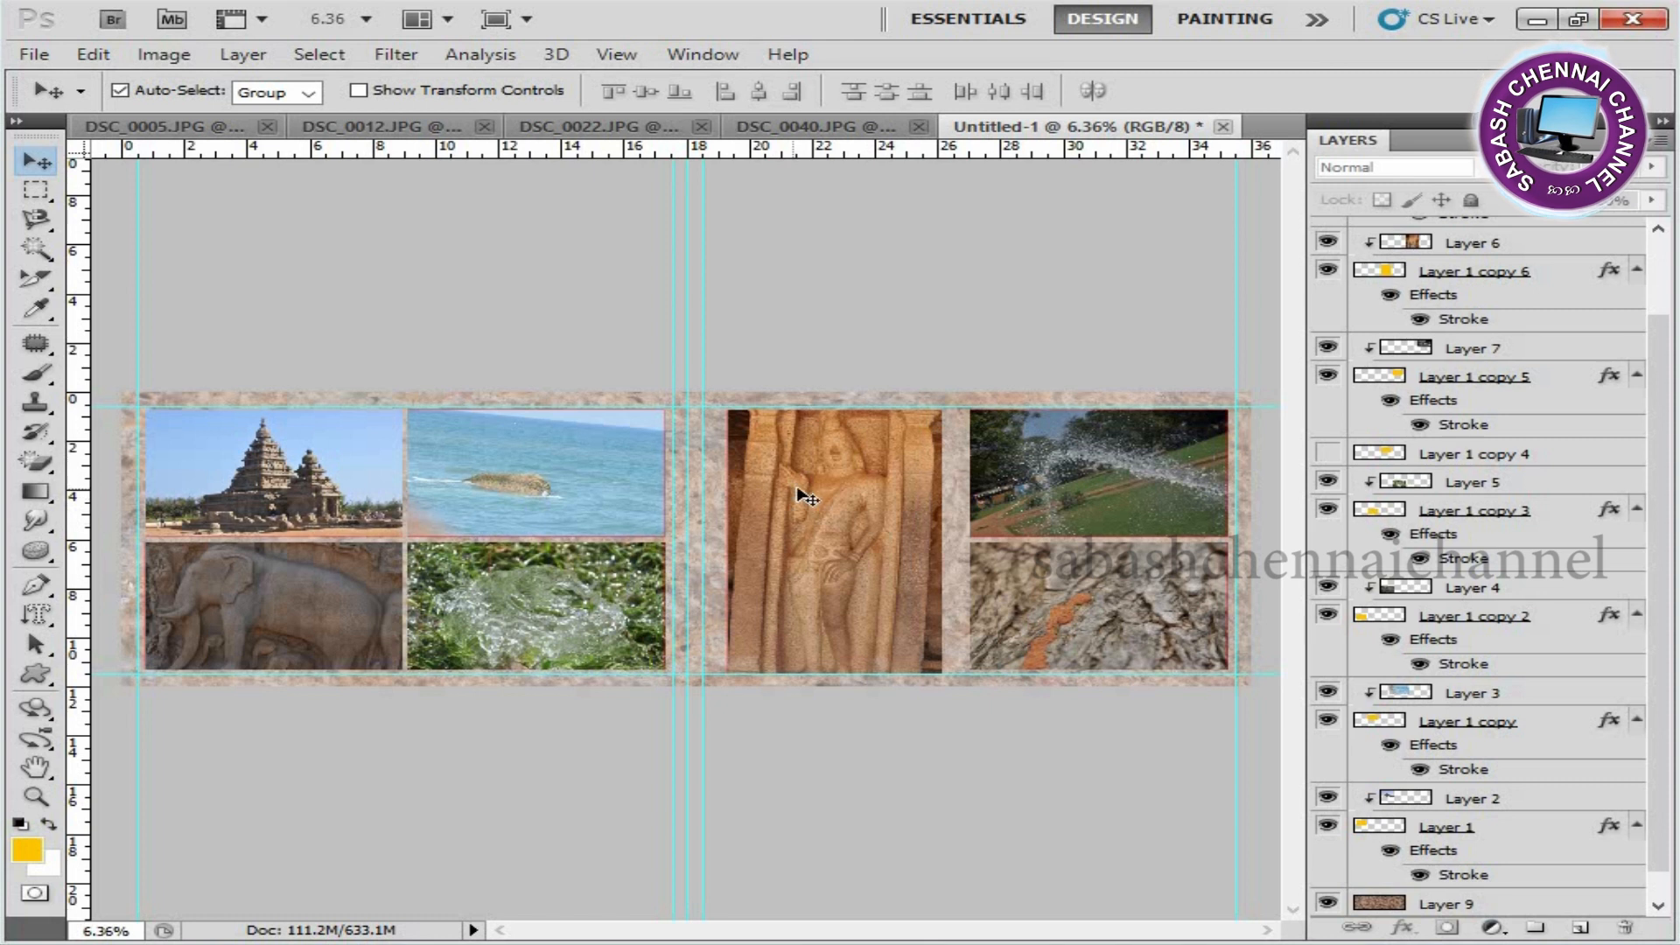